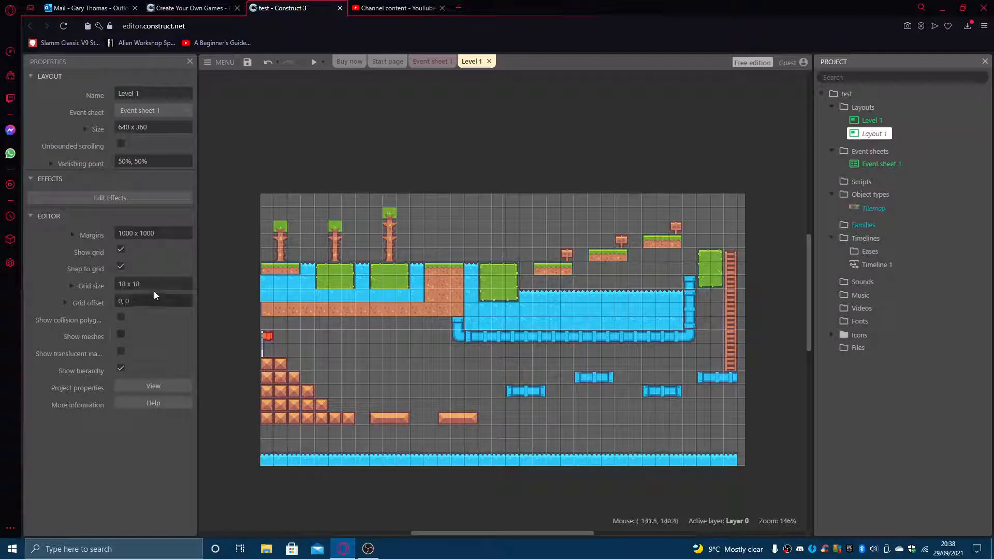
Step: Inspect the layout's grid size, and view the Tilemap object's source image before closing its editor
{"action": "left_click", "coordinate": [120, 283]}
{"action": "left_click", "coordinate": [121, 284]}
{"action": "triple_click", "coordinate": [139, 283]}
{"action": "double_click", "coordinate": [874, 209]}
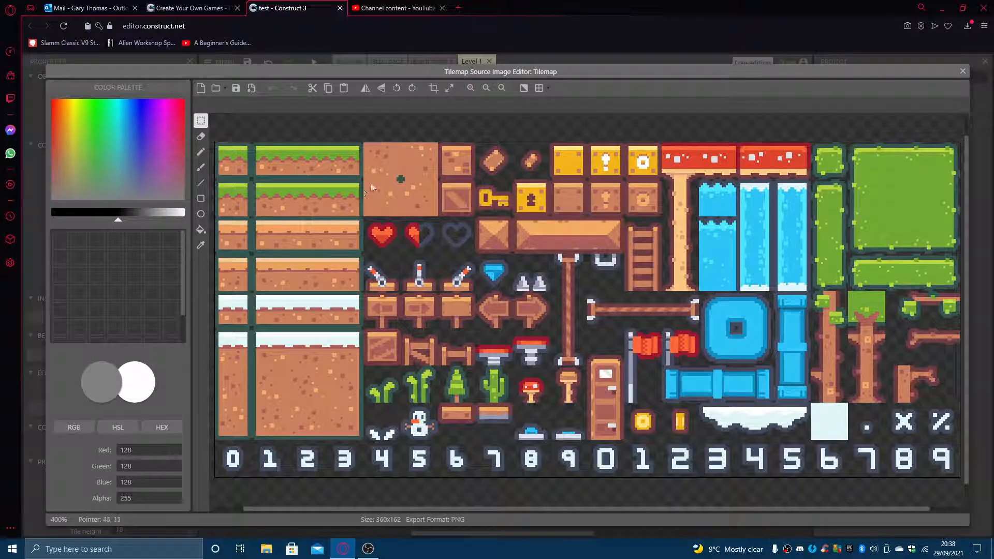
{"action": "left_click", "coordinate": [963, 71]}
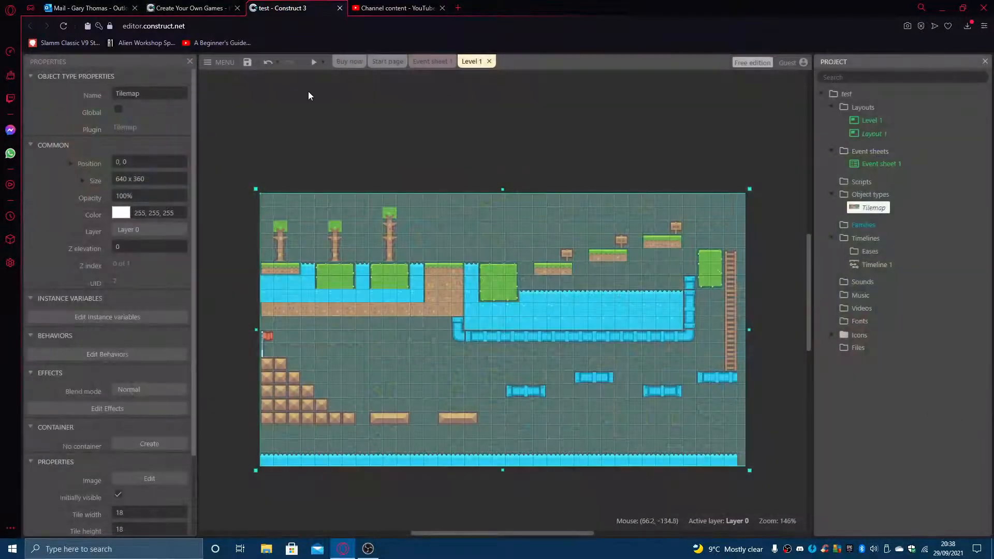
Step: Show the Tilemap bar for the selected tilemap
{"action": "left_click", "coordinate": [220, 61]}
{"action": "mouse_move", "coordinate": [285, 83]}
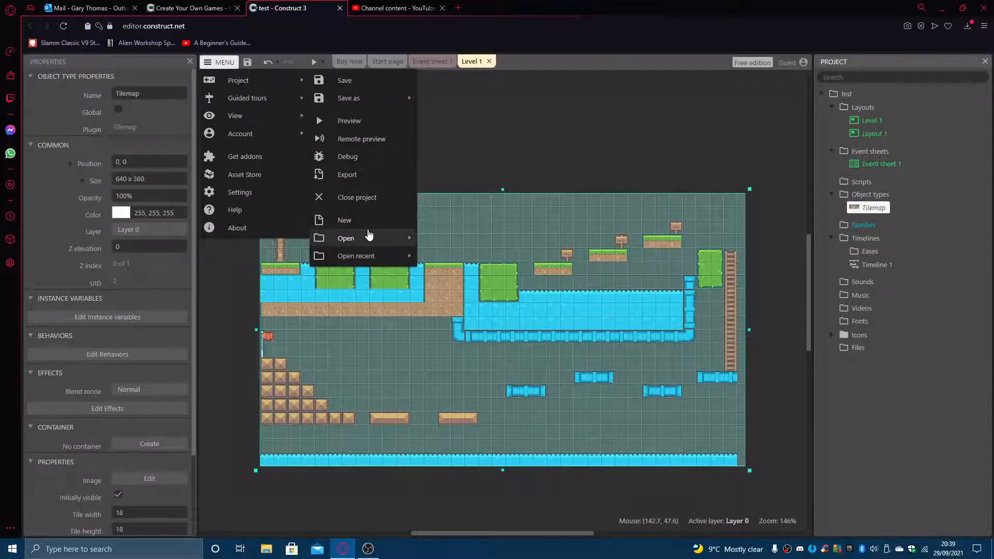
{"action": "mouse_move", "coordinate": [369, 236]}
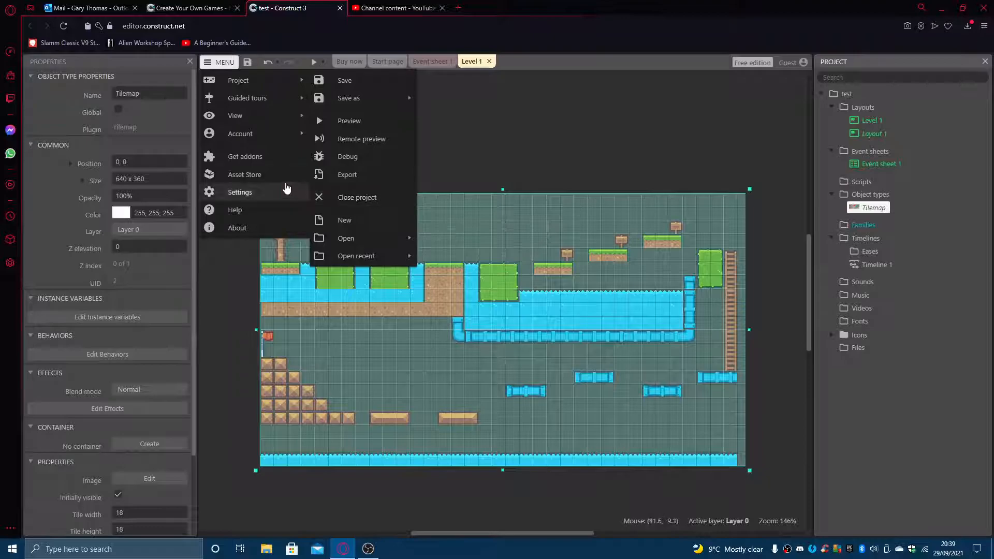
{"action": "mouse_move", "coordinate": [278, 138]}
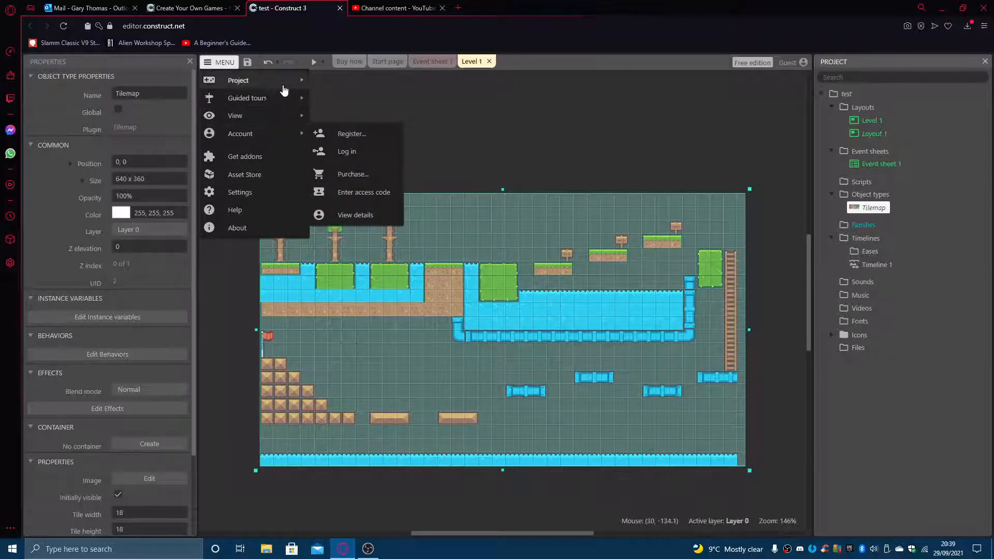
{"action": "mouse_move", "coordinate": [287, 116]}
{"action": "mouse_move", "coordinate": [323, 117]}
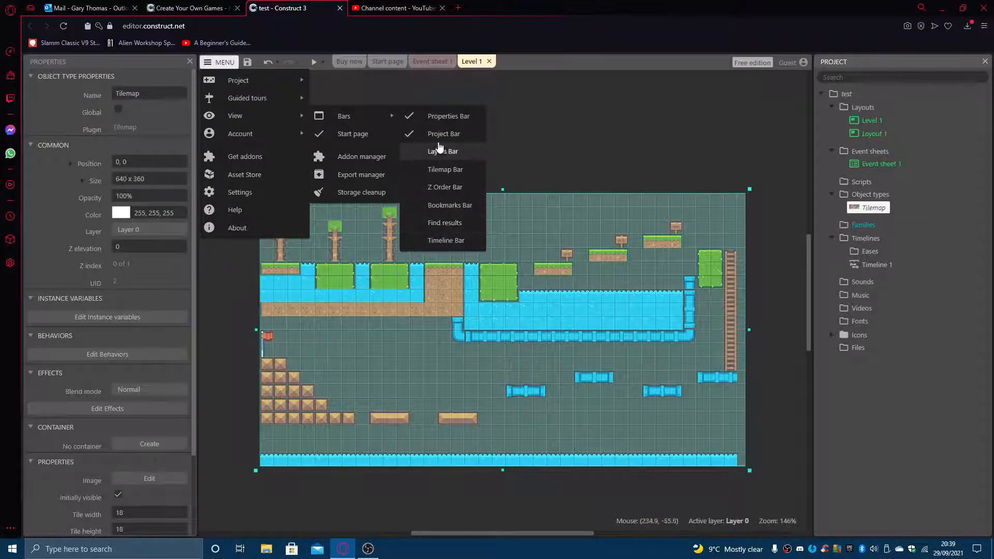
{"action": "left_click", "coordinate": [445, 170]}
Step: Enlarge the Tilemap bar beside the level layout and zoom in on its tiles
{"action": "left_click_drag", "start_coordinate": [180, 116], "coordinate": [846, 138]}
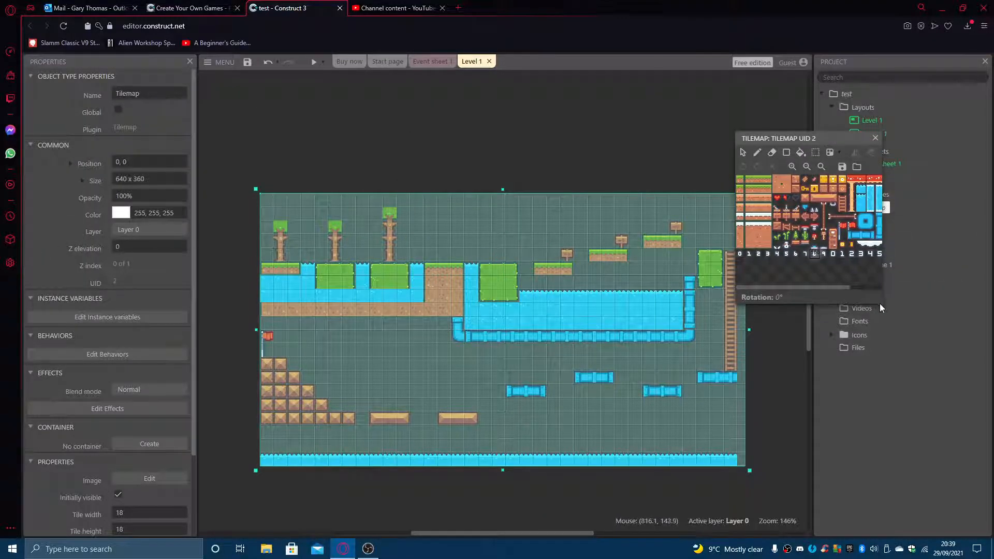
{"action": "left_click_drag", "start_coordinate": [881, 307], "coordinate": [958, 443]}
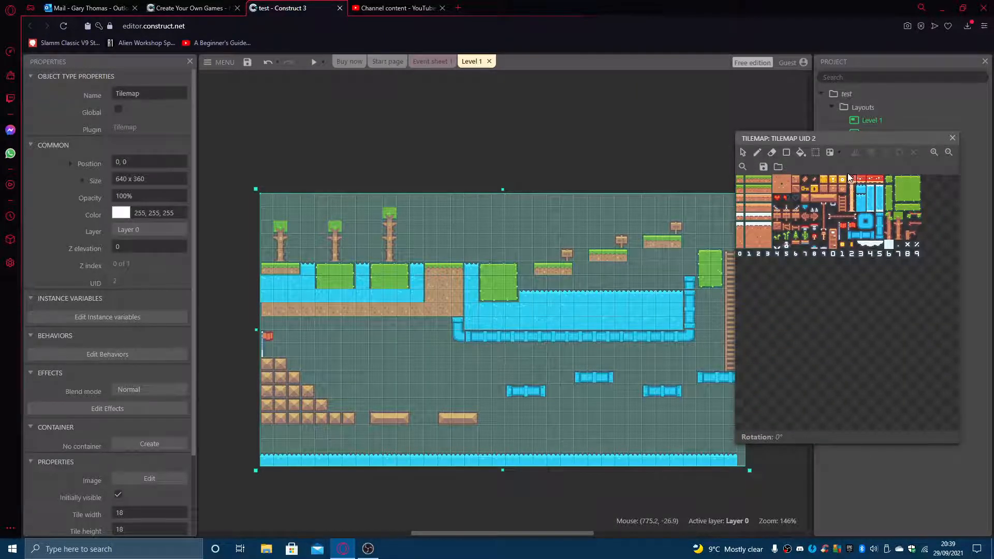
{"action": "left_click", "coordinate": [934, 152]}
{"action": "left_click", "coordinate": [934, 151]}
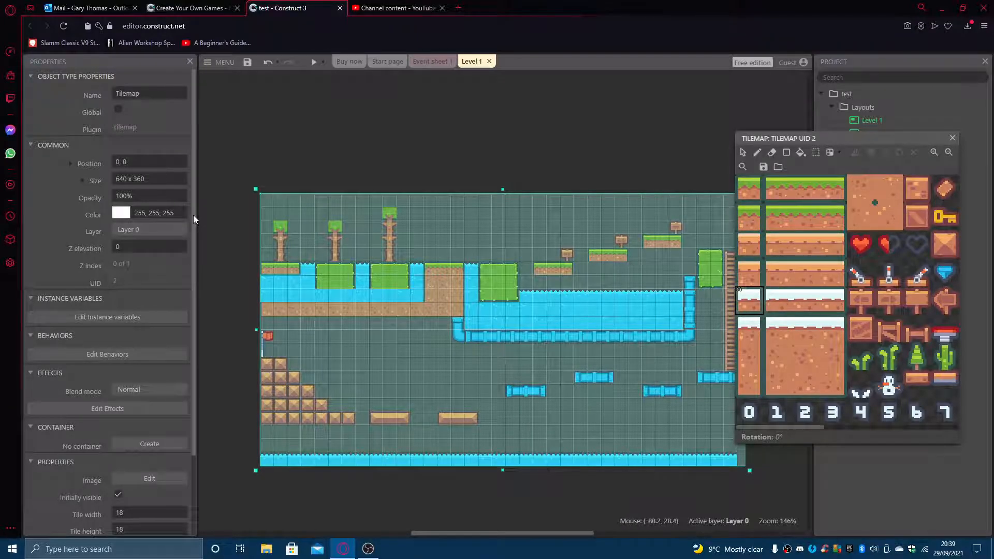
Step: Try tile widths of 15 and 24 in the tilemap's properties
{"action": "scroll", "coordinate": [195, 228], "scroll_direction": "down", "scroll_amount": 2}
{"action": "left_click", "coordinate": [143, 418]}
{"action": "scroll", "coordinate": [144, 418], "scroll_direction": "down", "scroll_amount": 3}
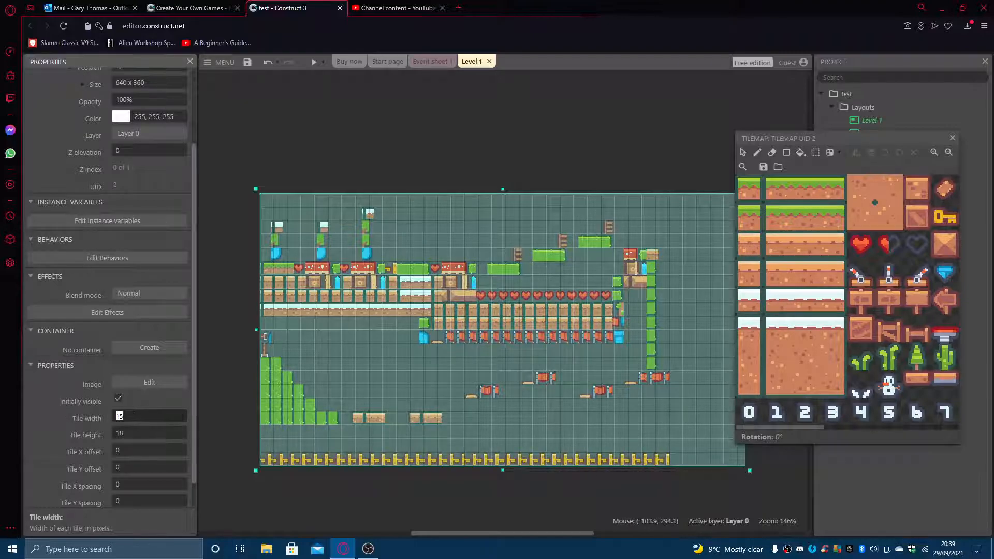
{"action": "type", "text": "24"}
{"action": "key", "text": "Tab"}
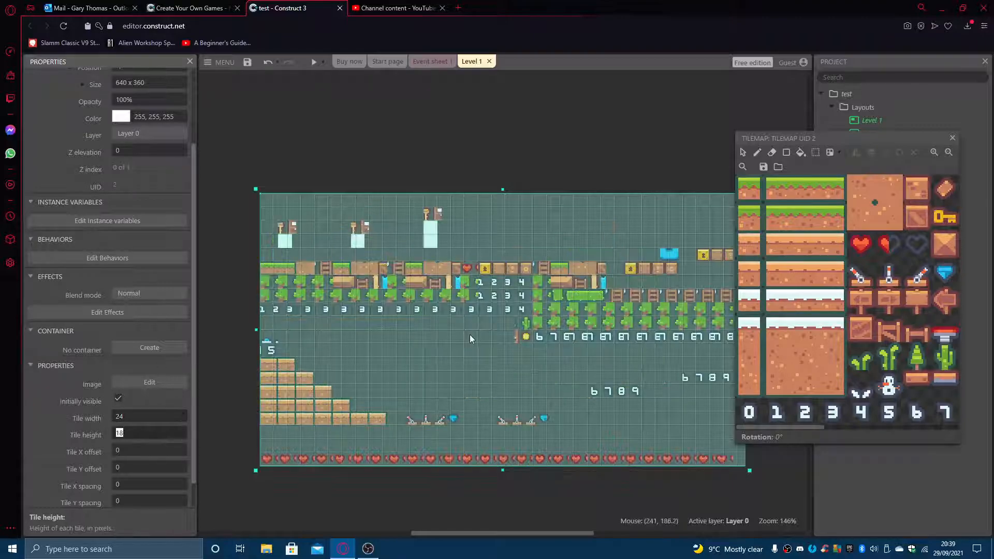
Step: Set the tilemap's tile width back to 18
{"action": "left_click", "coordinate": [135, 417]}
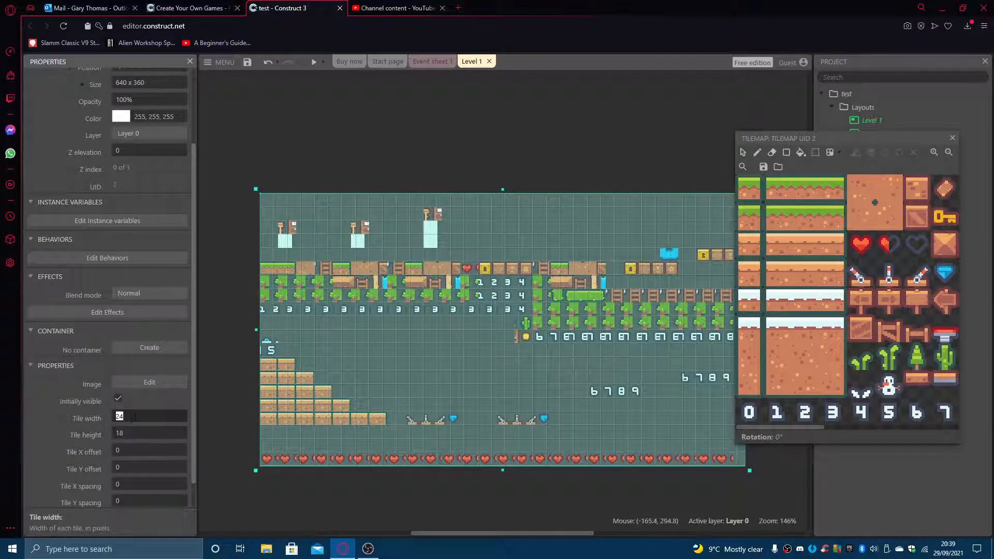
{"action": "type", "text": "18"}
{"action": "key", "text": "Tab"}
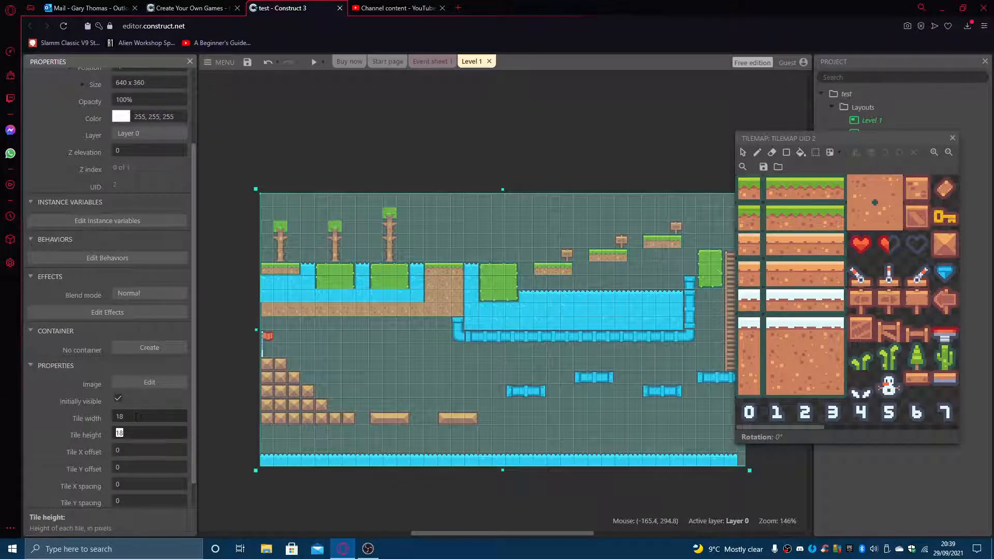
Step: Deselect the tilemap and dock the Tilemap bar beside the Project bar, narrowing the Project bar to widen the layout view
{"action": "left_click", "coordinate": [869, 138]}
{"action": "left_click_drag", "start_coordinate": [881, 139], "coordinate": [899, 139]}
{"action": "left_click", "coordinate": [526, 148]}
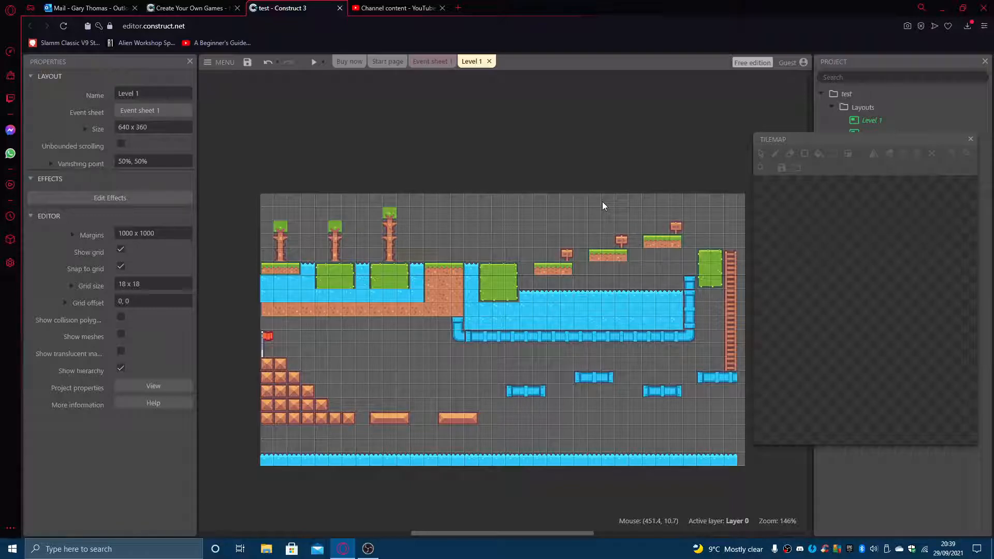
{"action": "left_click", "coordinate": [971, 139]}
{"action": "left_click", "coordinate": [574, 321]}
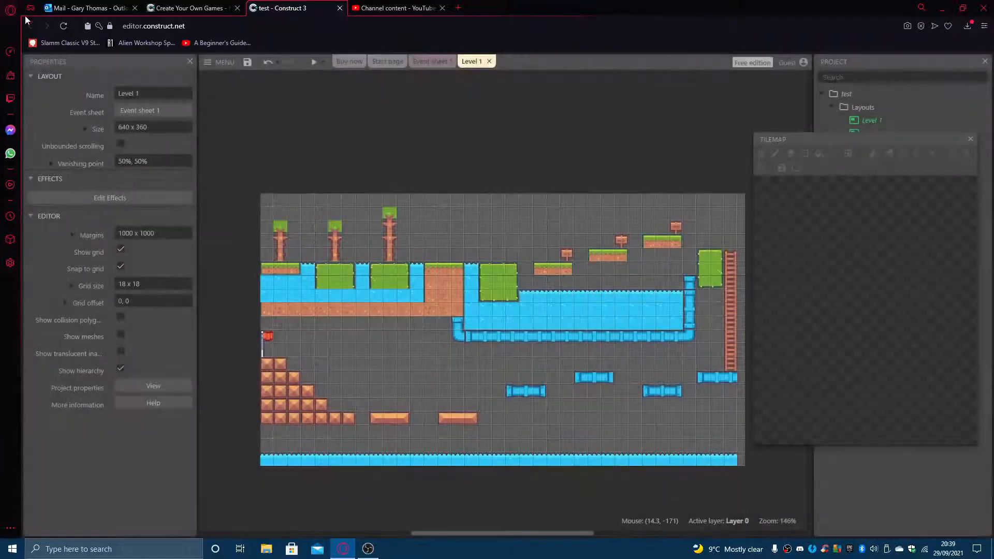
{"action": "left_click_drag", "start_coordinate": [828, 139], "coordinate": [971, 264]}
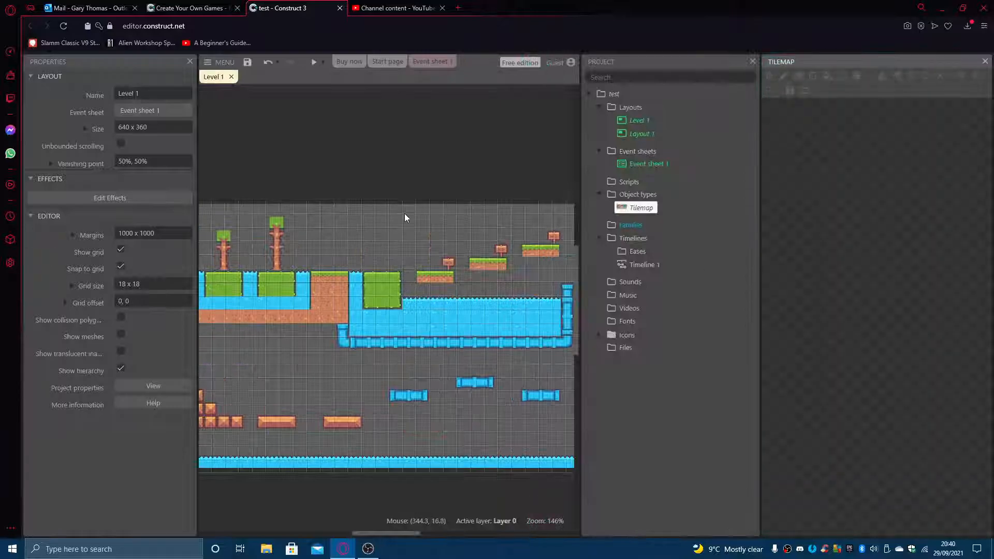
{"action": "left_click_drag", "start_coordinate": [580, 240], "coordinate": [632, 240]}
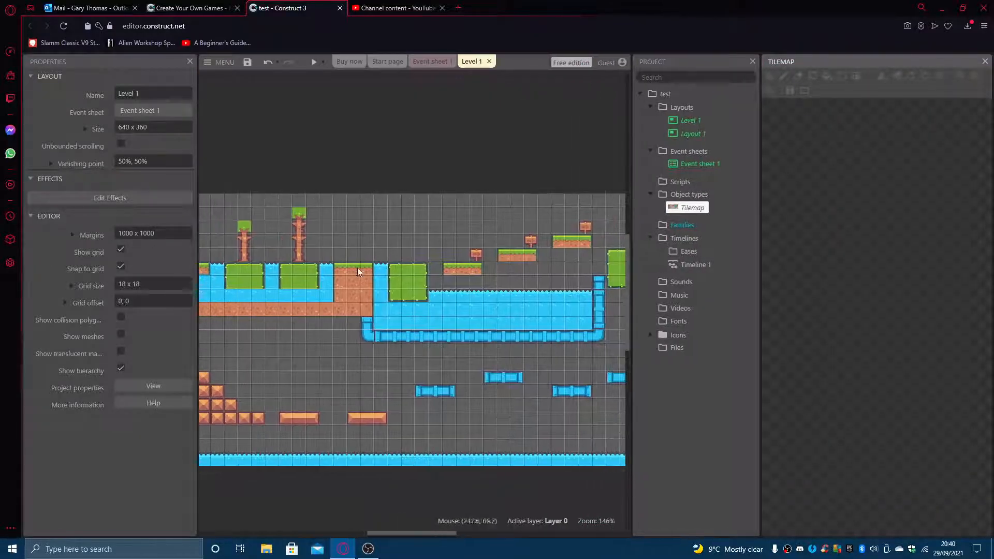
Step: Preview the Level 1 layout and close the preview window
{"action": "left_click", "coordinate": [314, 63]}
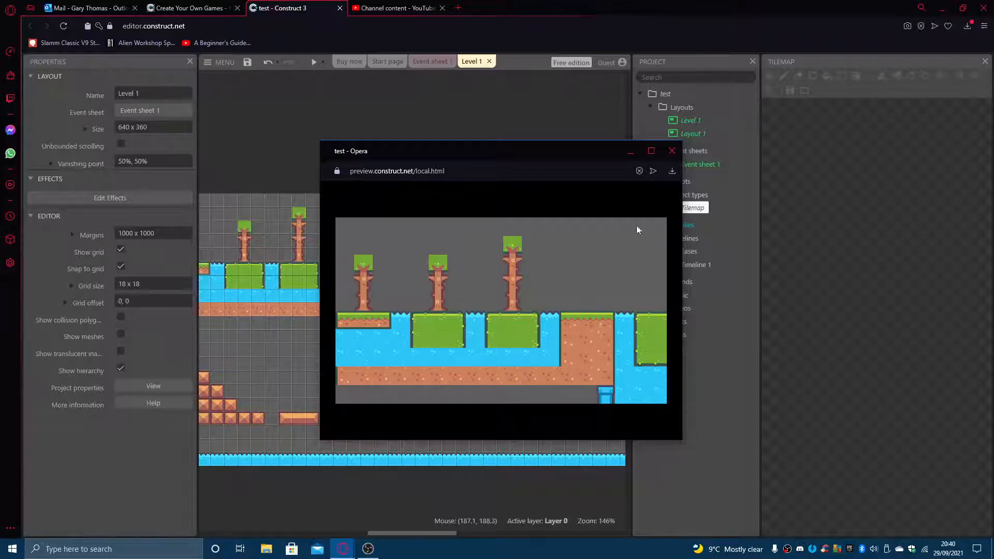
{"action": "left_click", "coordinate": [673, 151]}
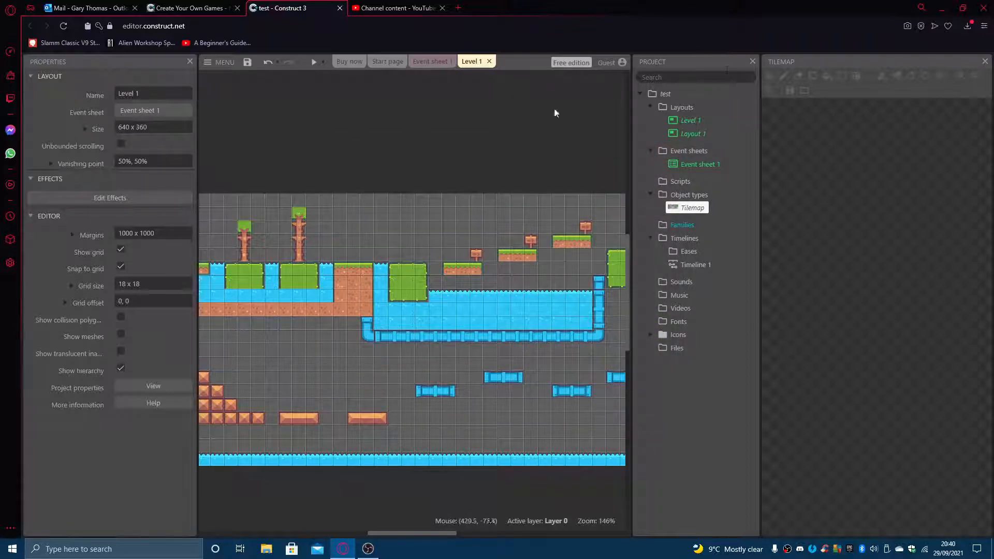
Step: Close the Project bar and the Tilemap bar
{"action": "left_click", "coordinate": [752, 62]}
{"action": "left_click", "coordinate": [536, 323]}
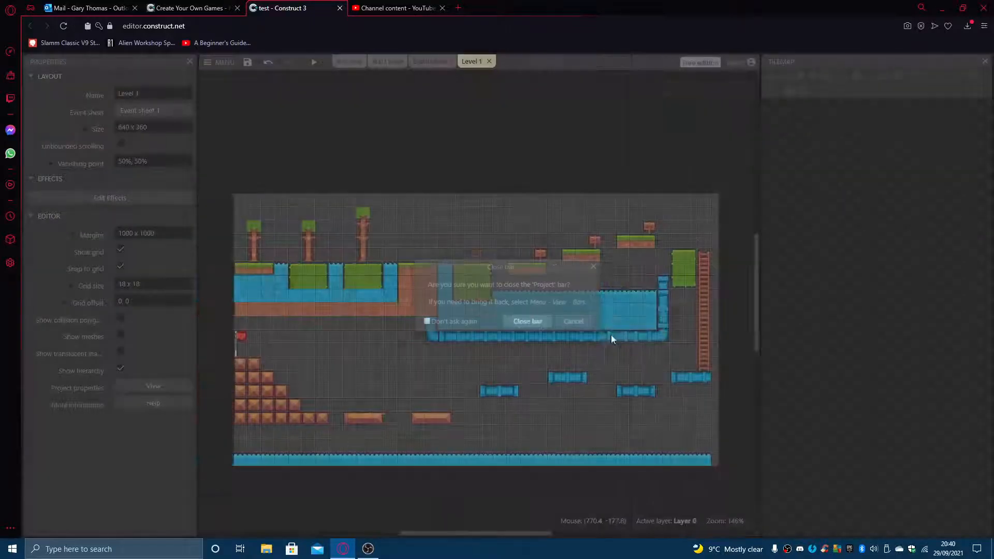
{"action": "left_click", "coordinate": [218, 62]}
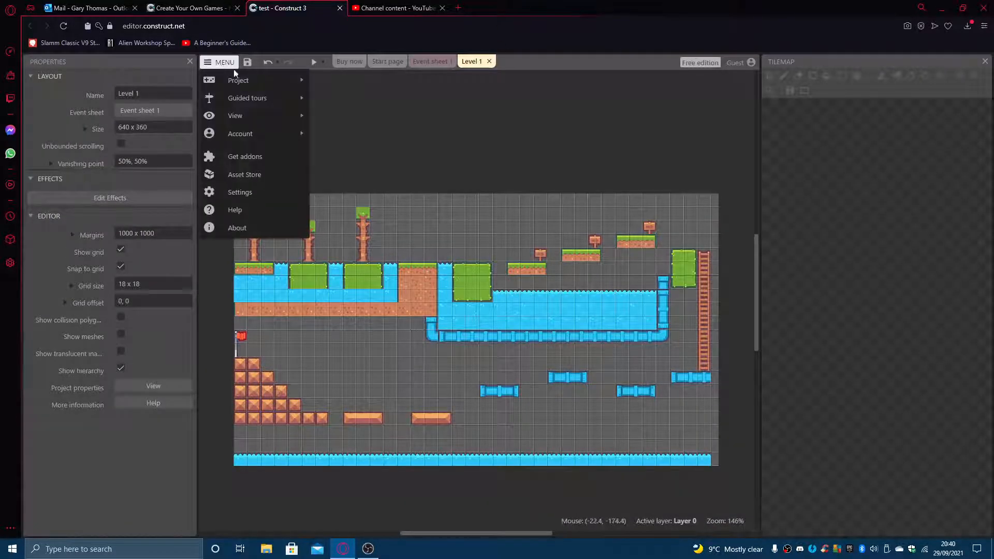
{"action": "left_click", "coordinate": [985, 62]}
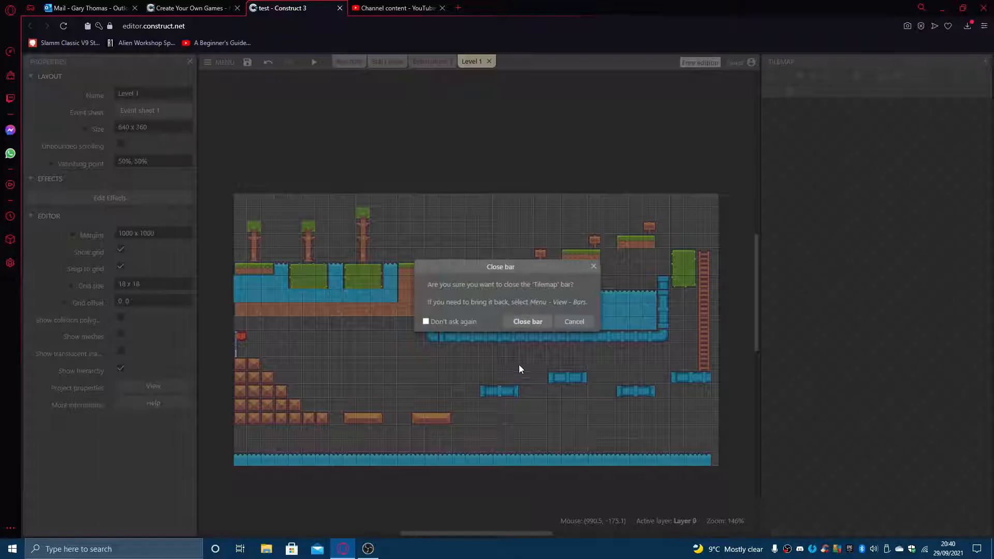
{"action": "left_click", "coordinate": [526, 322]}
Step: Show the Layers bar and dock it on the side opposite the Properties bar
{"action": "left_click", "coordinate": [222, 63]}
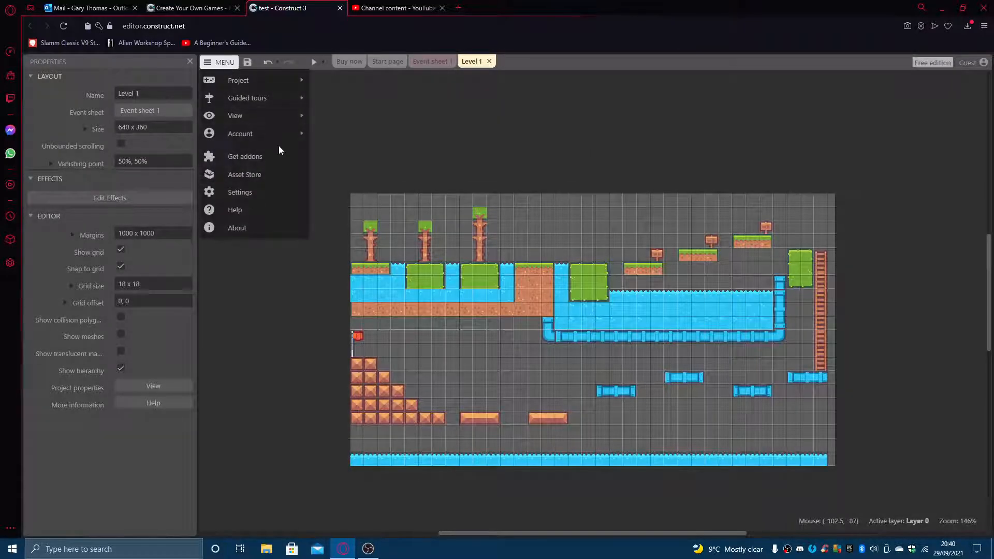
{"action": "mouse_move", "coordinate": [276, 115]}
{"action": "mouse_move", "coordinate": [381, 122]}
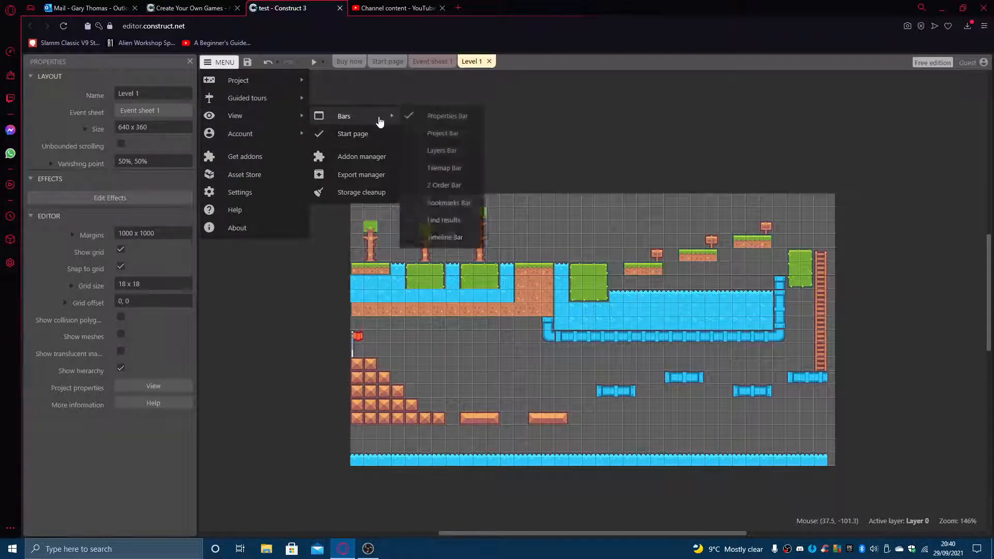
{"action": "left_click", "coordinate": [440, 151]}
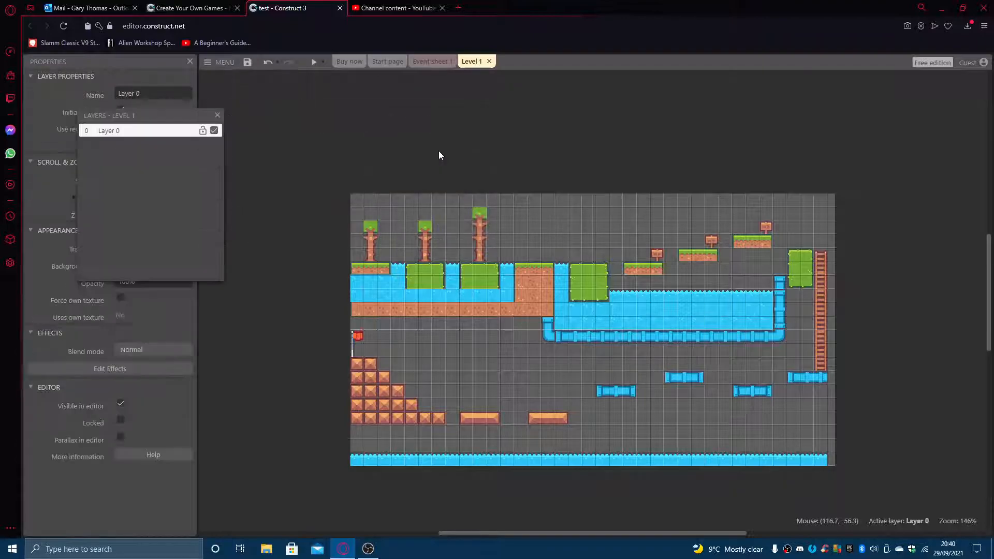
{"action": "left_click_drag", "start_coordinate": [173, 117], "coordinate": [984, 272]}
Step: Show the Project bar again, docked opposite the Properties bar, and dock the Layers bar beneath it
{"action": "left_click", "coordinate": [220, 62]}
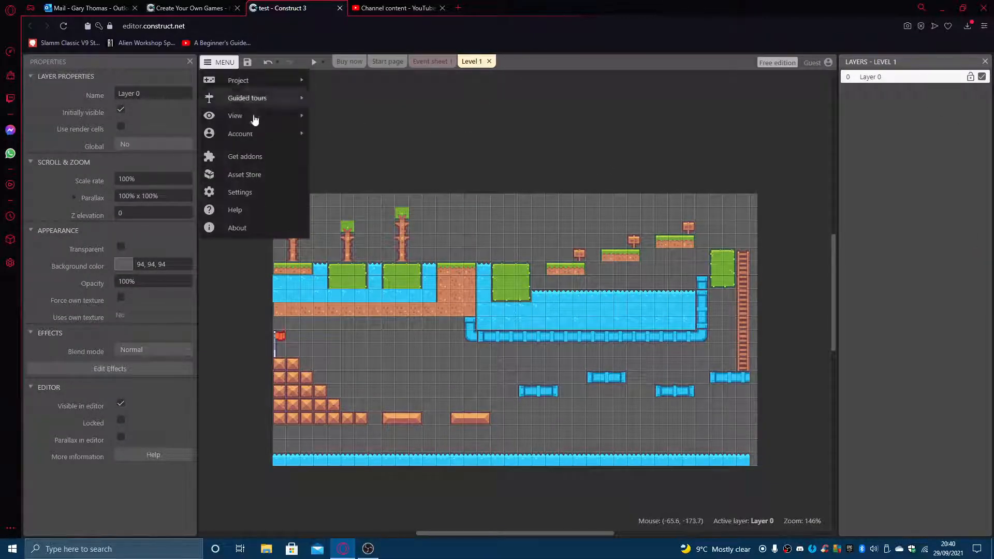
{"action": "mouse_move", "coordinate": [277, 116]}
{"action": "mouse_move", "coordinate": [362, 117]}
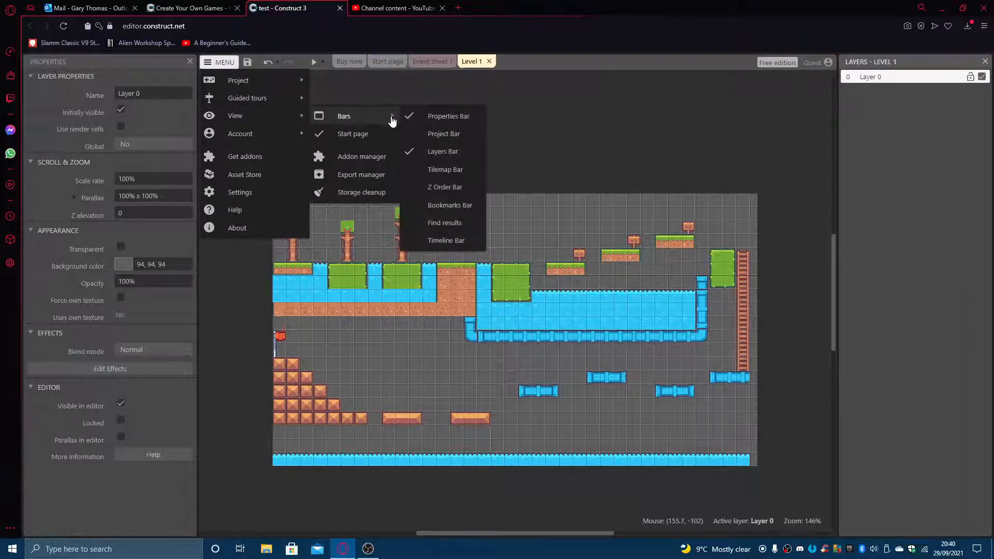
{"action": "left_click", "coordinate": [443, 133]}
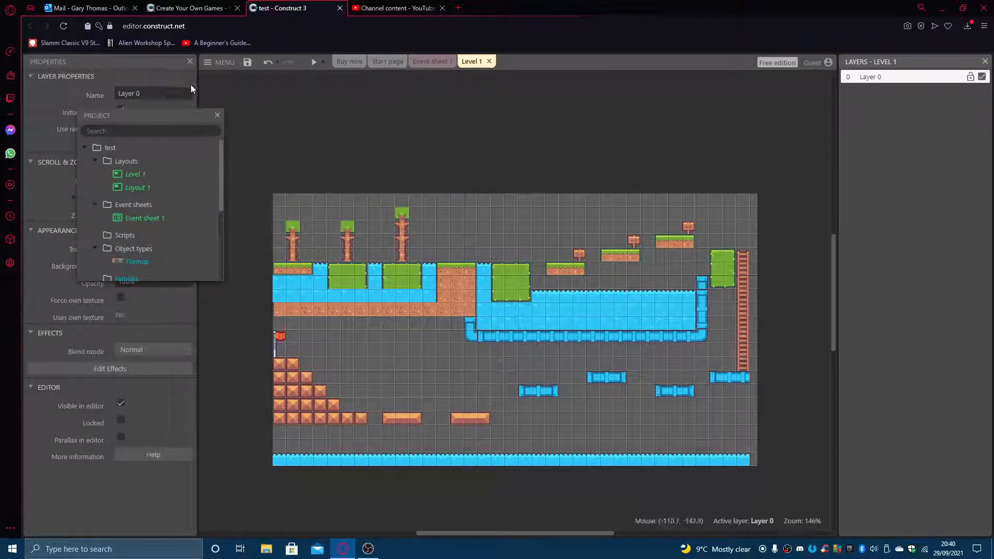
{"action": "left_click_drag", "start_coordinate": [270, 130], "coordinate": [972, 261]}
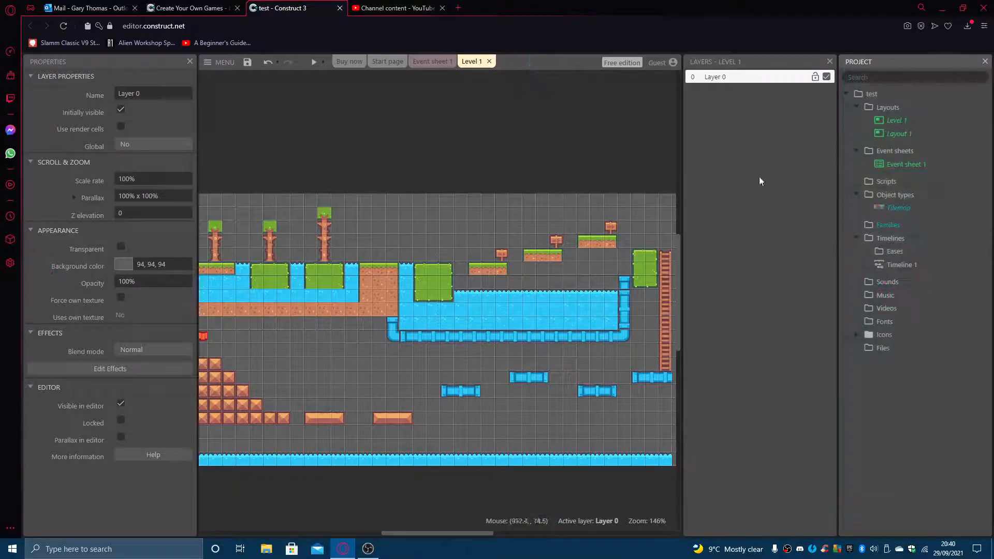
{"action": "left_click_drag", "start_coordinate": [767, 61], "coordinate": [944, 531]}
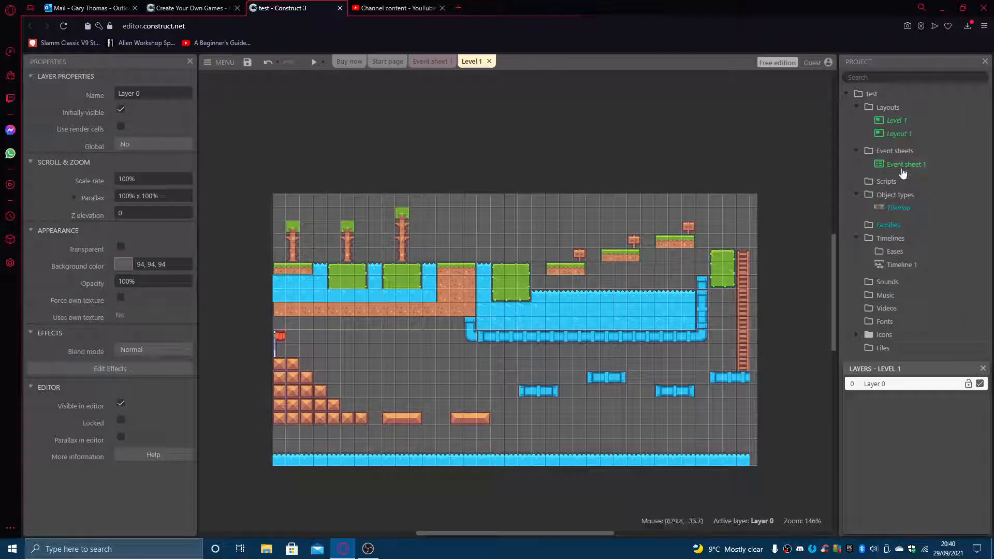
Step: Add a new layout to the project's Layouts folder without an event sheet
{"action": "left_click", "coordinate": [896, 122]}
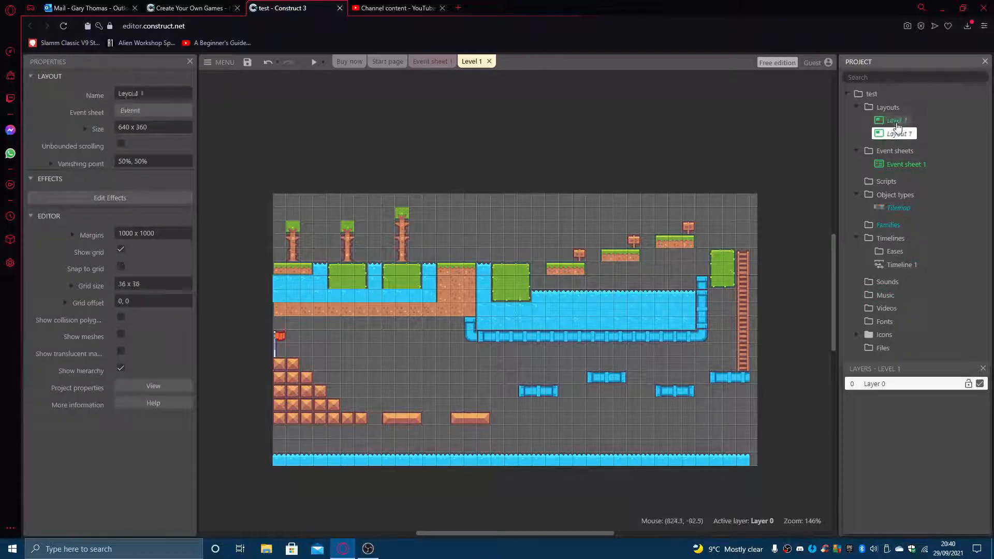
{"action": "right_click", "coordinate": [894, 123]}
{"action": "left_click", "coordinate": [887, 107]}
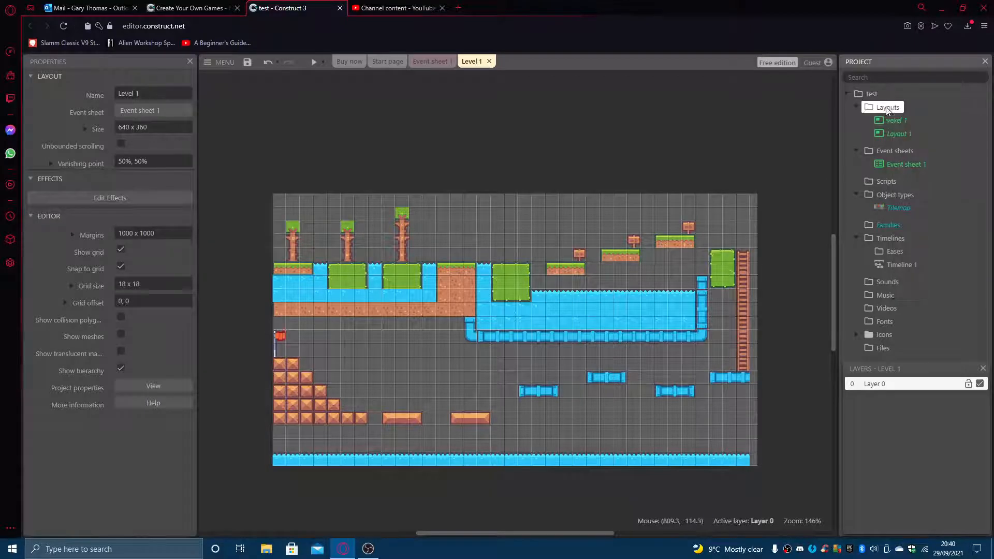
{"action": "right_click", "coordinate": [886, 107]}
{"action": "left_click", "coordinate": [932, 120]}
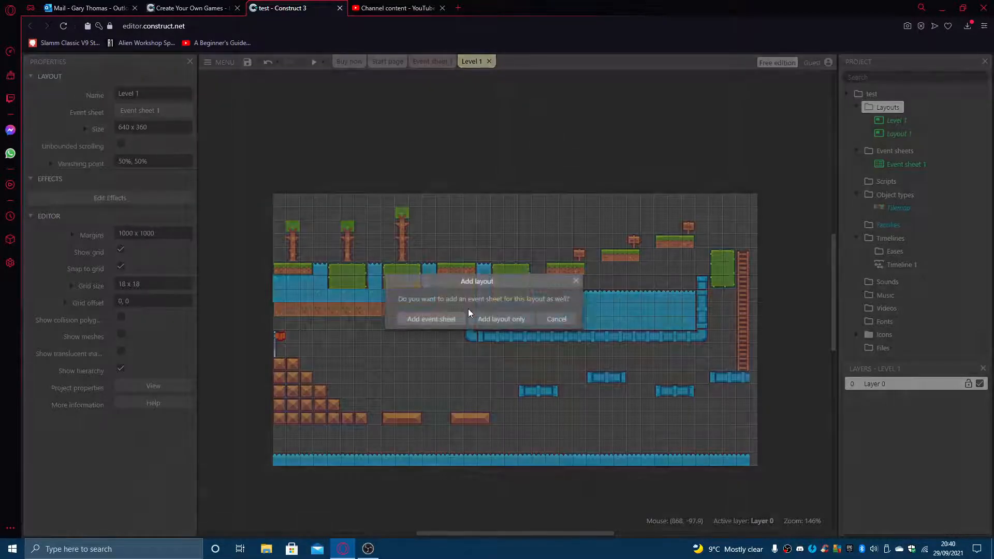
{"action": "left_click", "coordinate": [502, 320]}
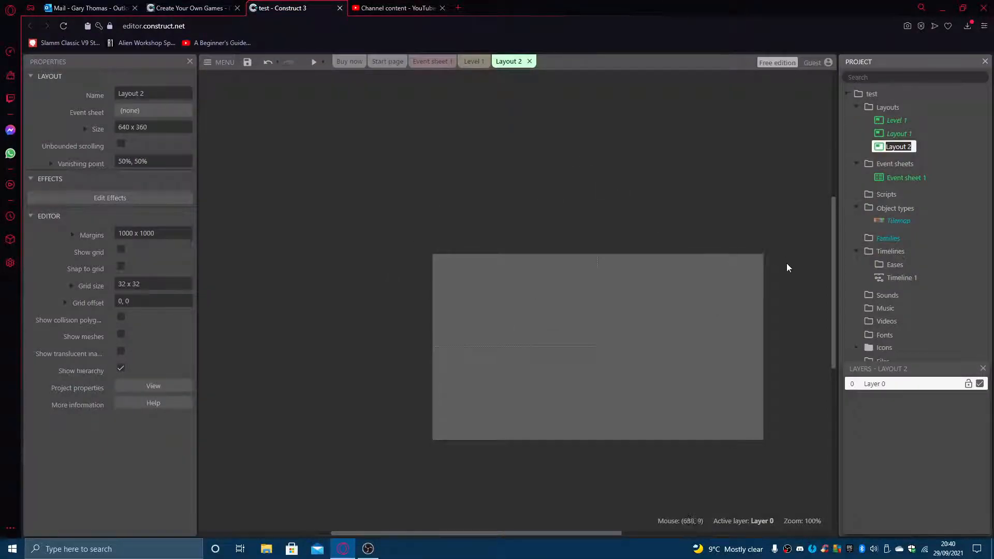
Step: Turn on the grid display for the new layout
{"action": "left_click_drag", "start_coordinate": [834, 257], "coordinate": [834, 291]}
{"action": "left_click_drag", "start_coordinate": [523, 539], "coordinate": [555, 535]}
{"action": "left_click", "coordinate": [122, 251]}
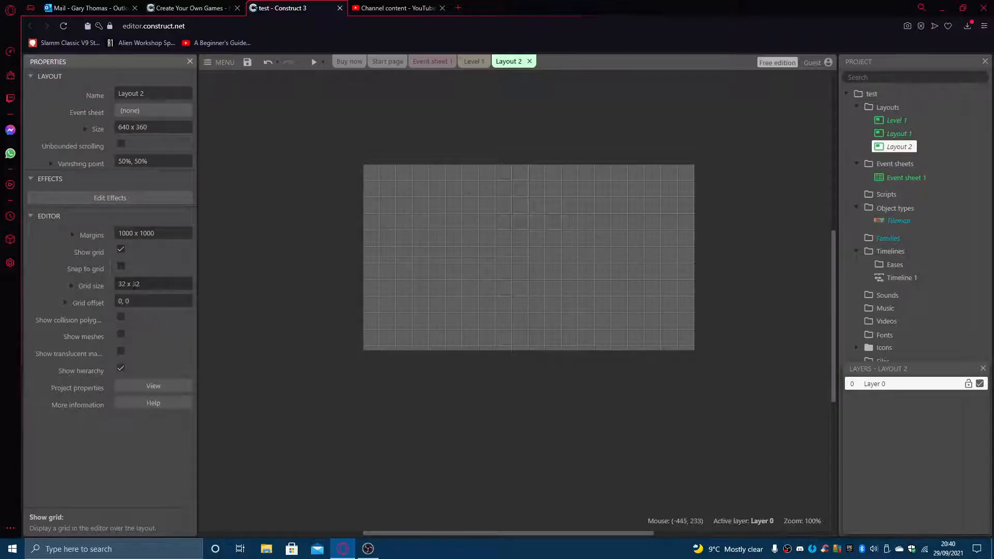
Step: Set the new layout's grid size to 36 x 36
{"action": "left_click", "coordinate": [140, 286]}
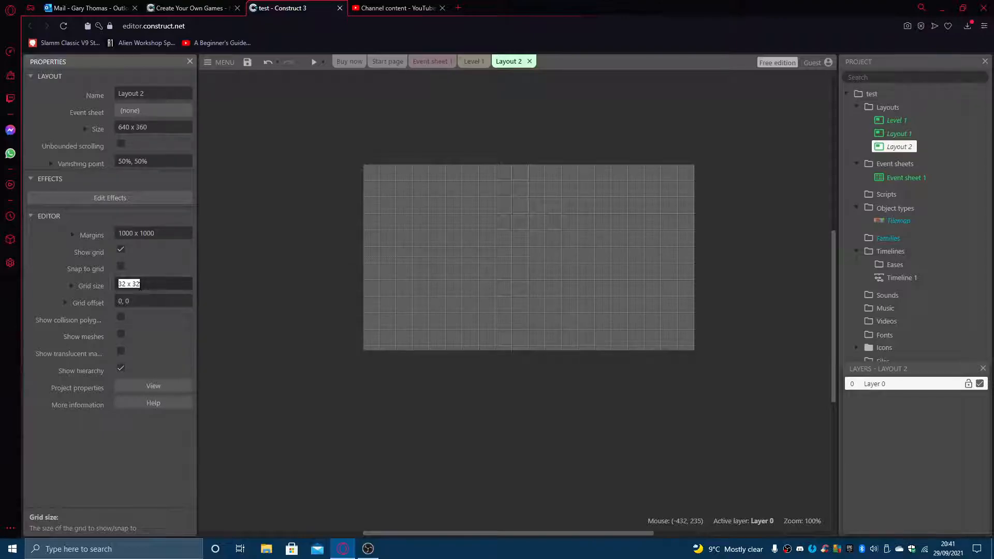
{"action": "type", "text": "36x36"}
{"action": "key", "text": "Tab"}
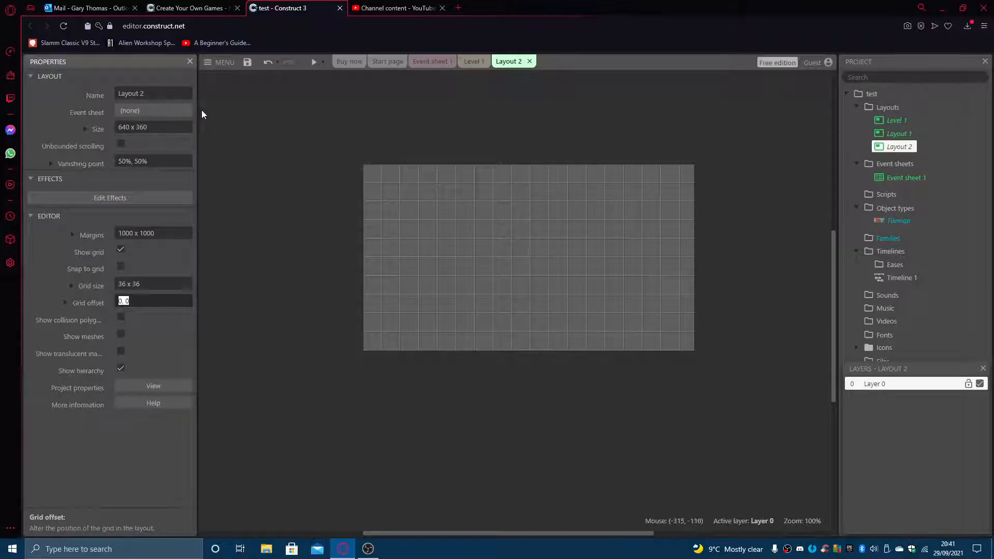
Step: Try layout sizes of 640 x 640 and 640 x 660 to compare how the grid fits
{"action": "left_click", "coordinate": [161, 129]}
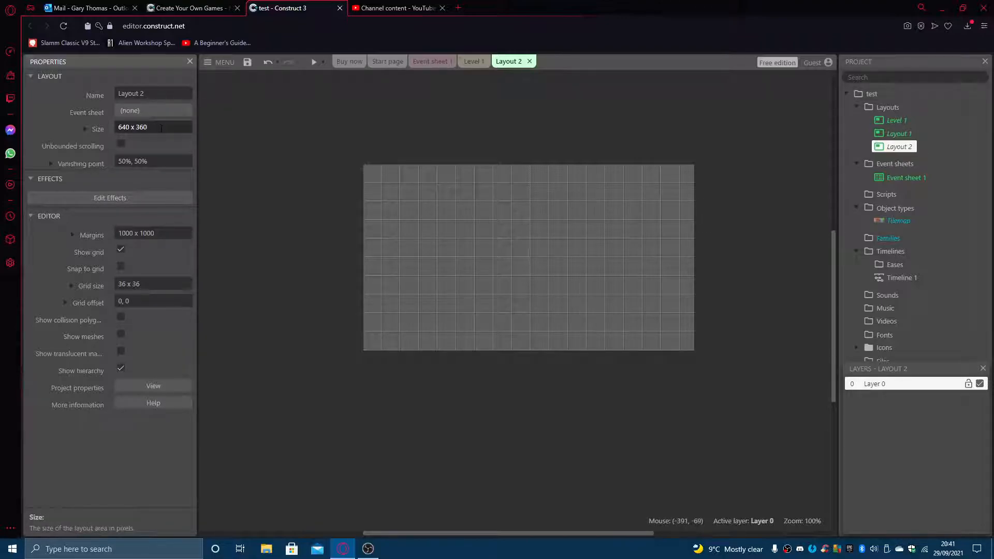
{"action": "key", "text": "BackSpace"}
{"action": "key", "text": "BackSpace"}
{"action": "key", "text": "BackSpace"}
{"action": "type", "text": "640"}
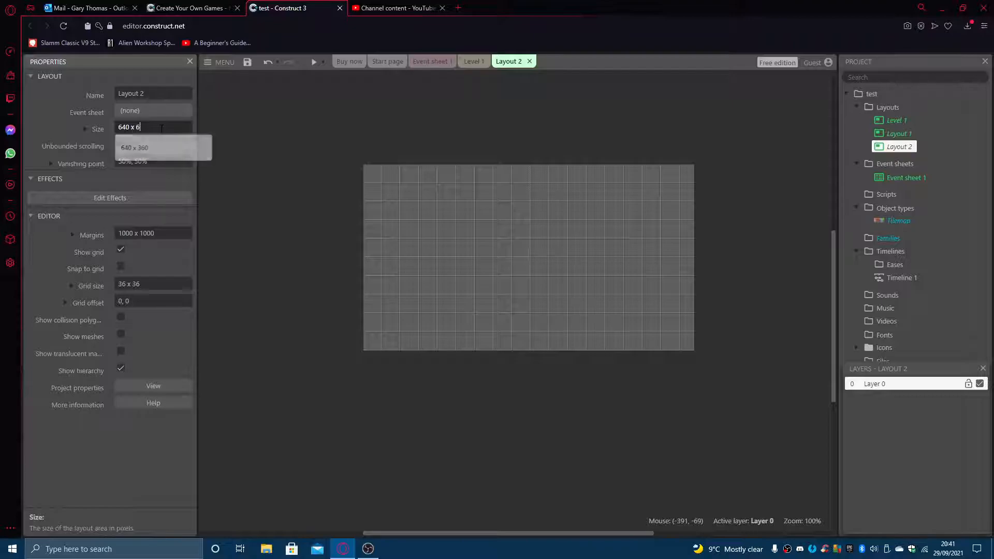
{"action": "key", "text": "Tab"}
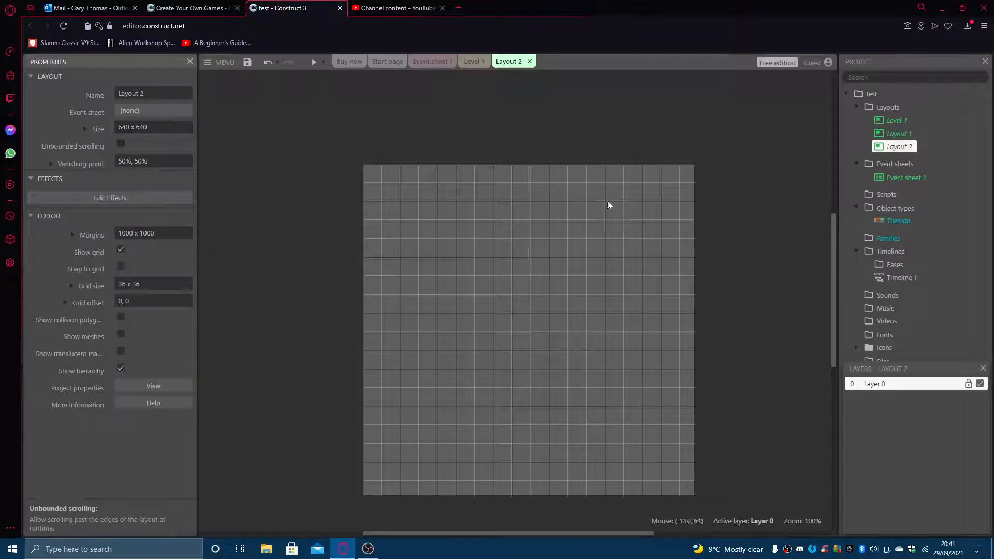
{"action": "left_click", "coordinate": [156, 127]}
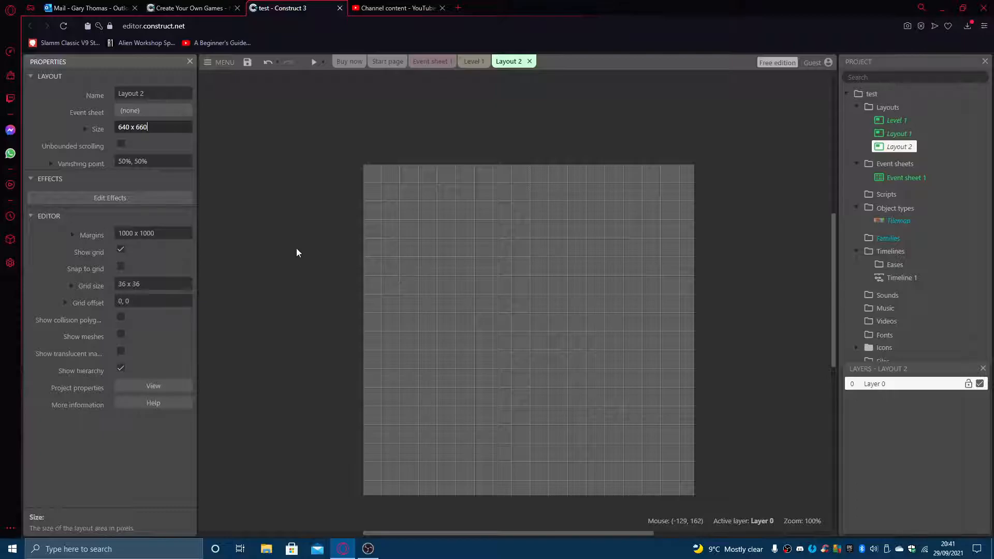
{"action": "key", "text": "Tab"}
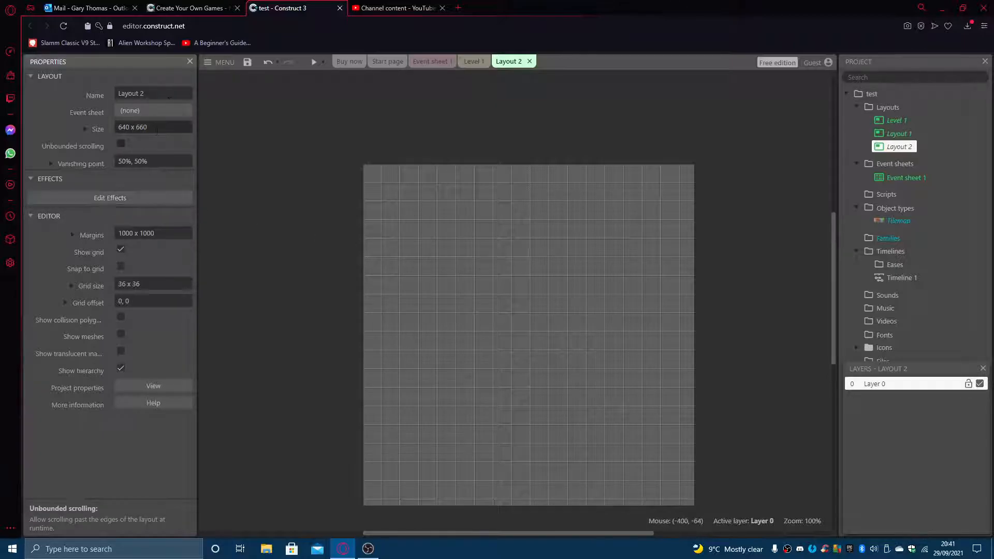
Step: Set the layout size to 620 x 640
{"action": "left_click", "coordinate": [162, 129]}
{"action": "key", "text": "BackSpace"}
{"action": "type", "text": "620x640"}
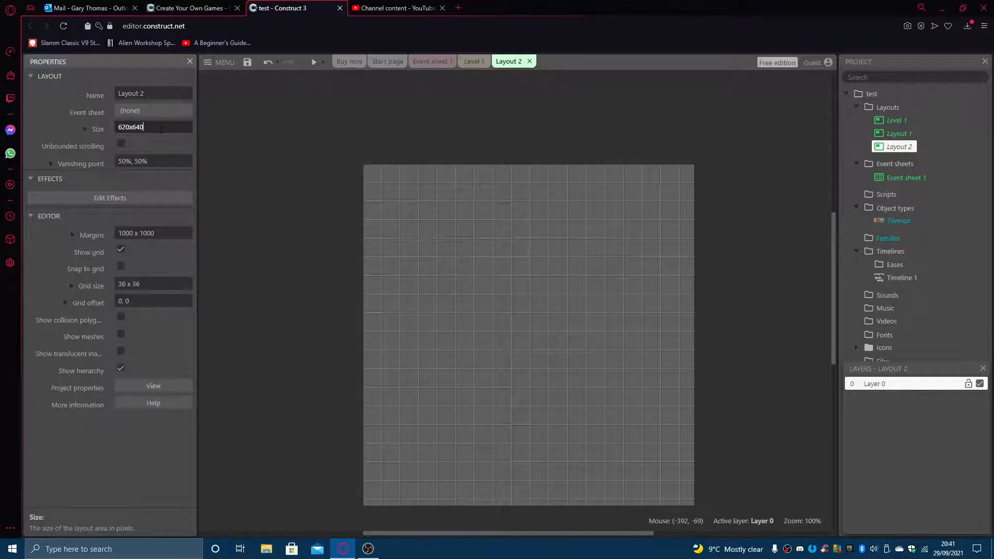
{"action": "key", "text": "Tab"}
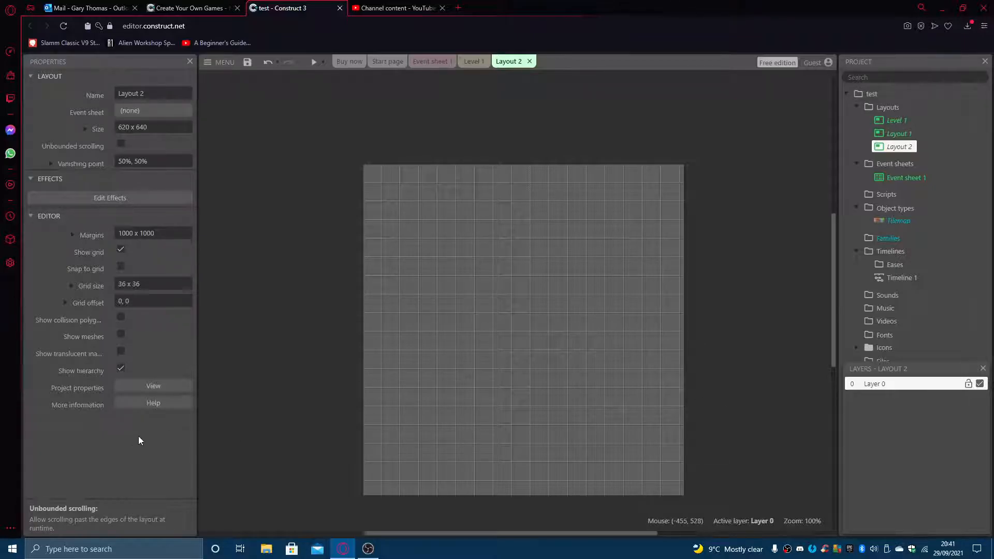
Step: Show the grid over the existing Tilemap's source image at 200% zoom and close the image editor
{"action": "left_click", "coordinate": [900, 222]}
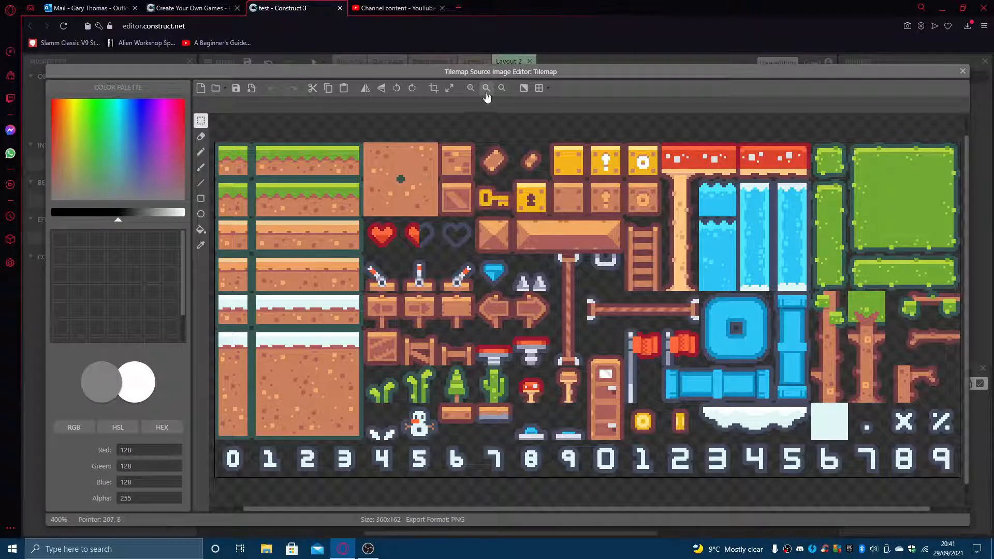
{"action": "left_click", "coordinate": [486, 88]}
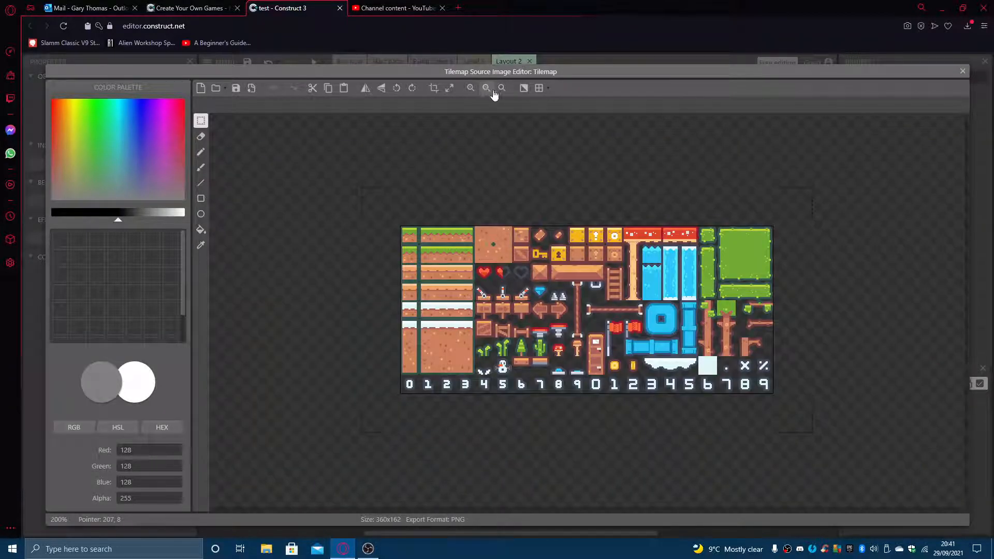
{"action": "left_click", "coordinate": [540, 89]}
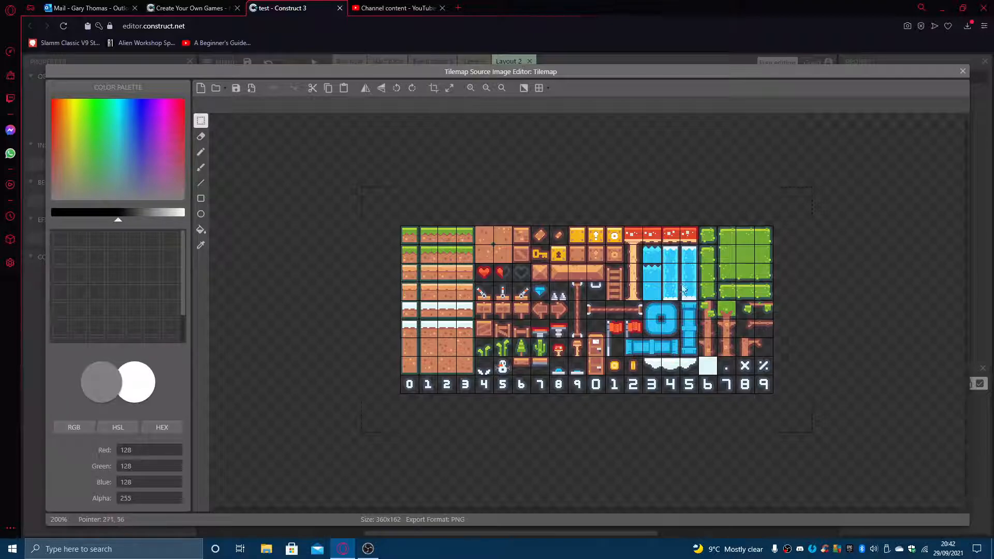
{"action": "left_click", "coordinate": [962, 70]}
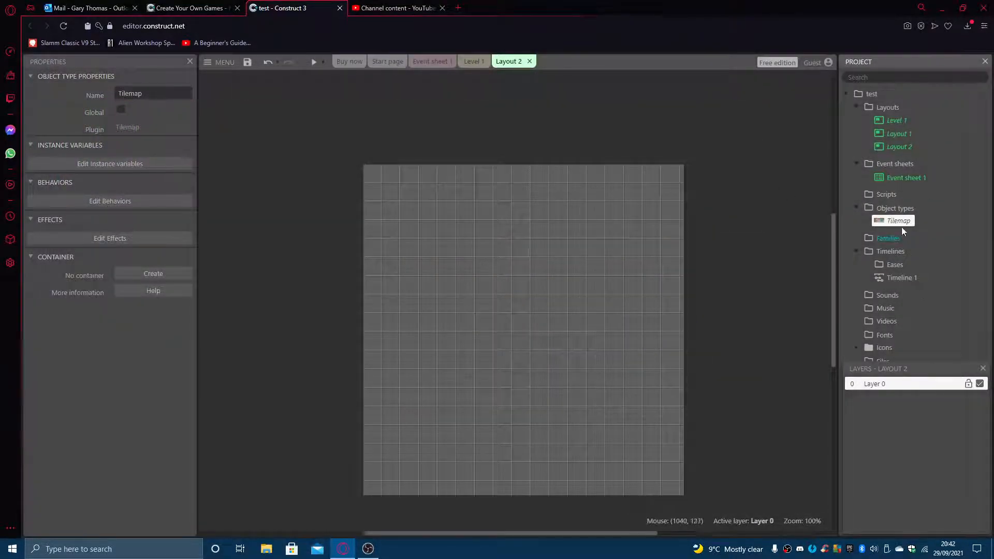
Step: Resize the existing Tilemap's source image to 720 pixels wide with its aspect ratio kept, and close the image editor
{"action": "double_click", "coordinate": [900, 222]}
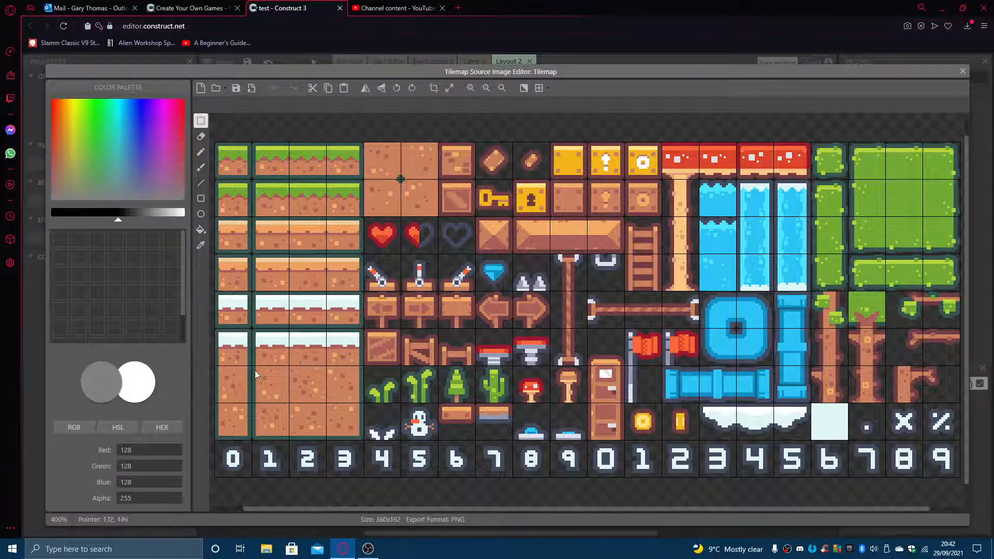
{"action": "left_click", "coordinate": [449, 92]}
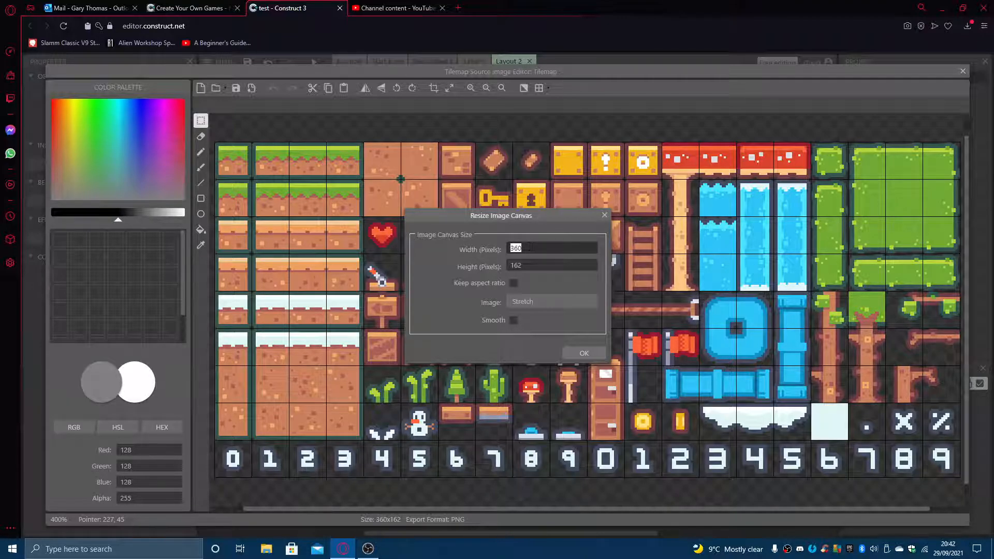
{"action": "key", "text": "Tab"}
{"action": "key", "text": "shift+Tab"}
{"action": "left_click", "coordinate": [514, 283]}
{"action": "type", "text": "720"}
{"action": "left_click", "coordinate": [584, 354]}
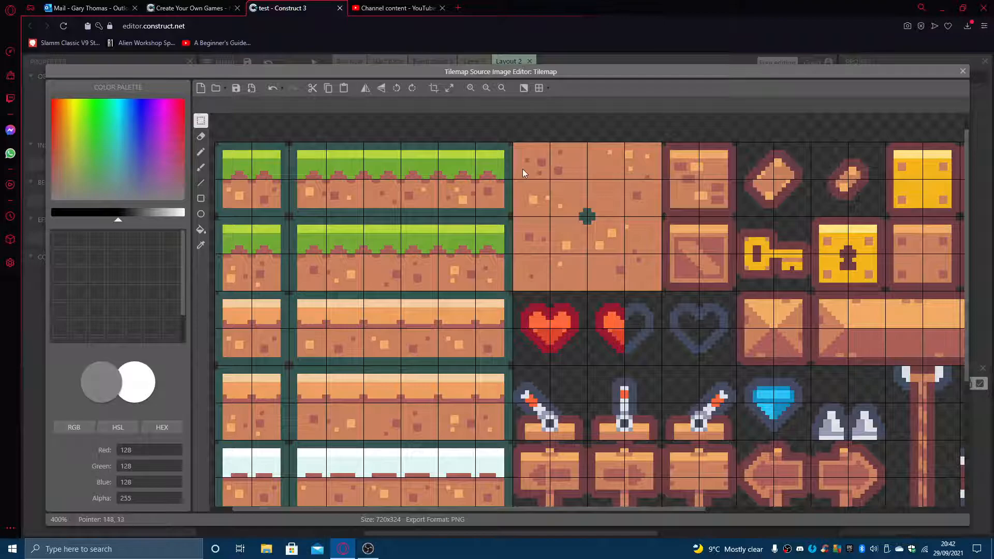
{"action": "left_click", "coordinate": [962, 71]}
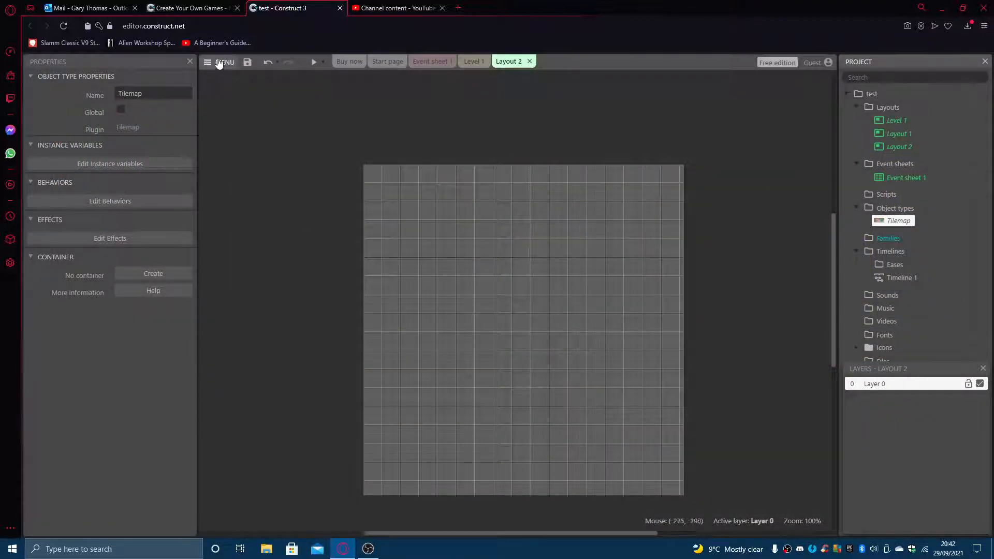
Step: Show the Tilemap bar and dock it in the same tabbed pane as the Project bar
{"action": "left_click", "coordinate": [220, 62]}
{"action": "mouse_move", "coordinate": [271, 116]}
{"action": "mouse_move", "coordinate": [389, 116]}
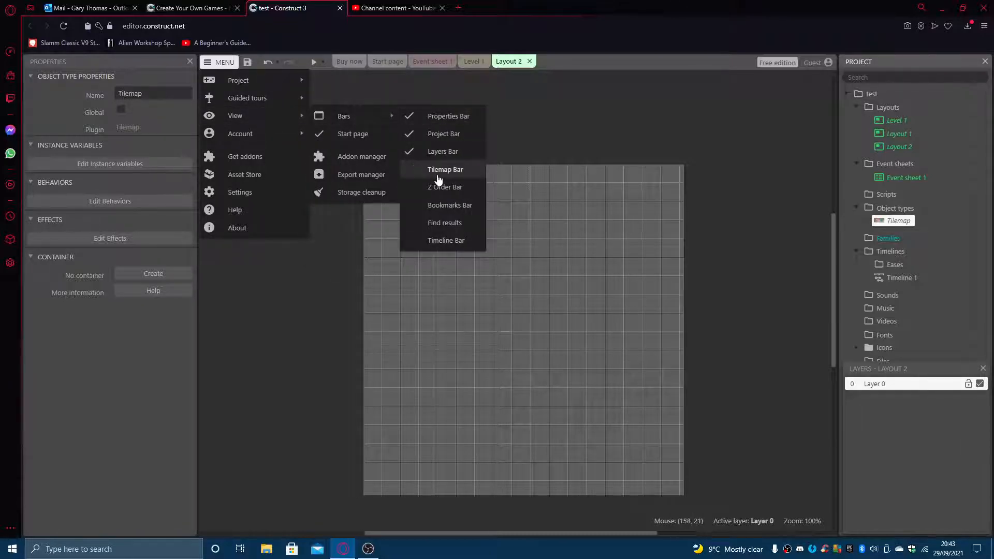
{"action": "left_click", "coordinate": [442, 174]}
{"action": "left_click_drag", "start_coordinate": [144, 116], "coordinate": [893, 222]}
{"action": "left_click_drag", "start_coordinate": [897, 146], "coordinate": [912, 293]}
Step: Detach and close the Layers bar, and check the tabbed Tilemap bar before returning to the Project bar
{"action": "left_click_drag", "start_coordinate": [913, 369], "coordinate": [786, 330]}
{"action": "left_click", "coordinate": [871, 528]}
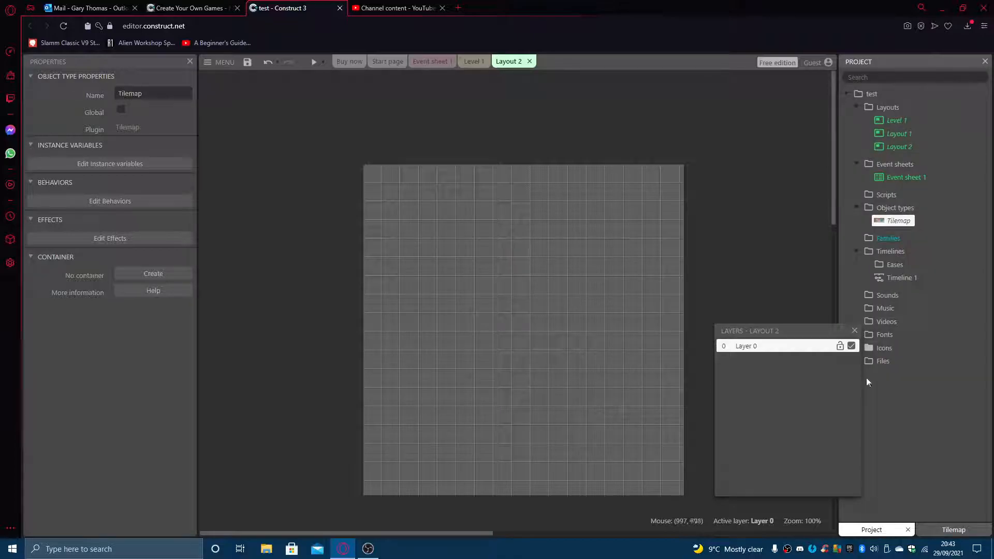
{"action": "left_click", "coordinate": [855, 330]}
{"action": "left_click", "coordinate": [528, 319]}
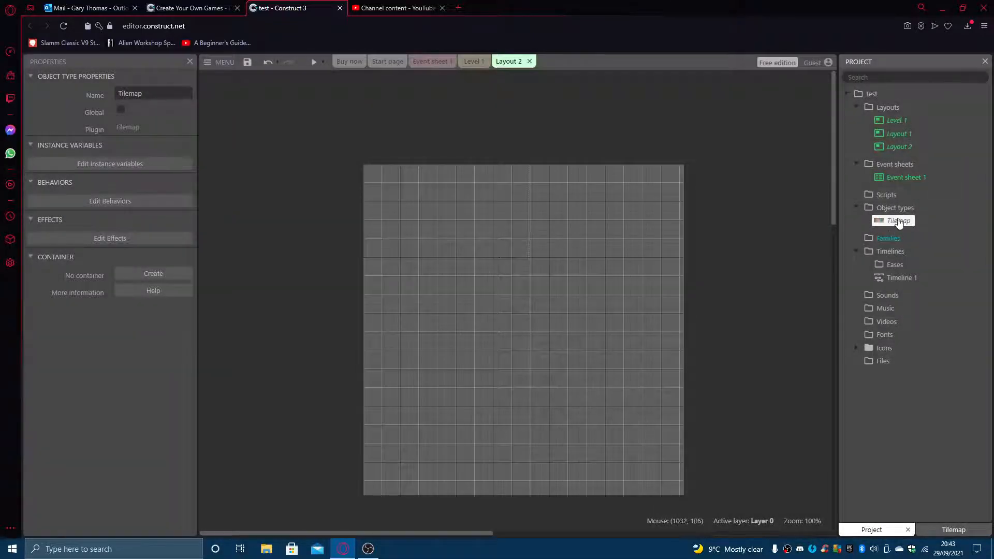
{"action": "left_click", "coordinate": [954, 530]}
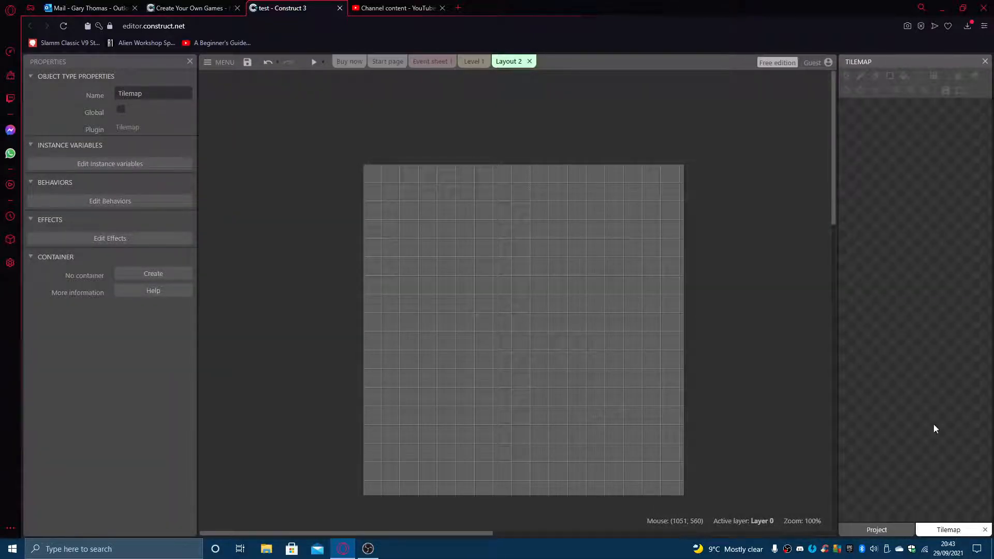
{"action": "left_click", "coordinate": [876, 530]}
Step: Insert a new Tilemap object into the layout
{"action": "right_click", "coordinate": [471, 259]}
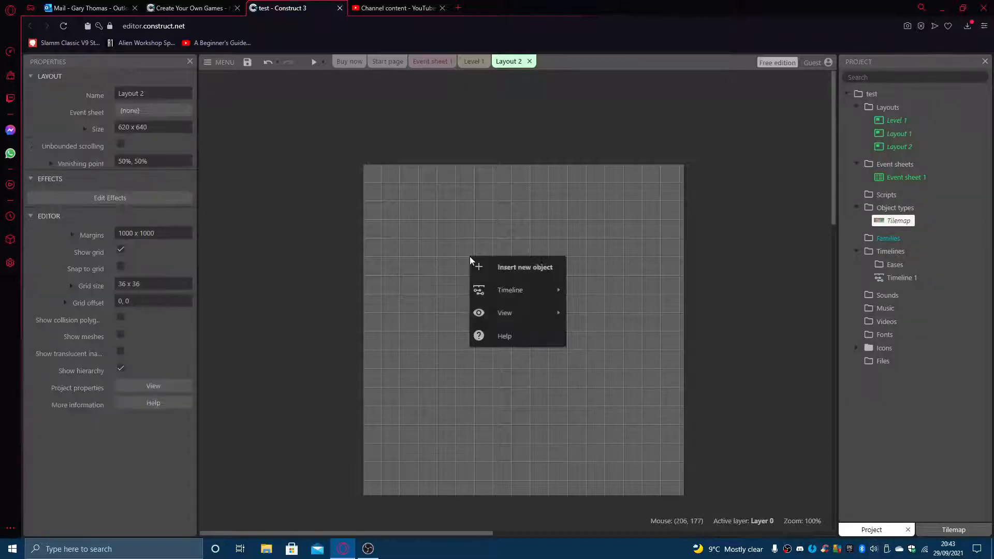
{"action": "left_click", "coordinate": [509, 269]}
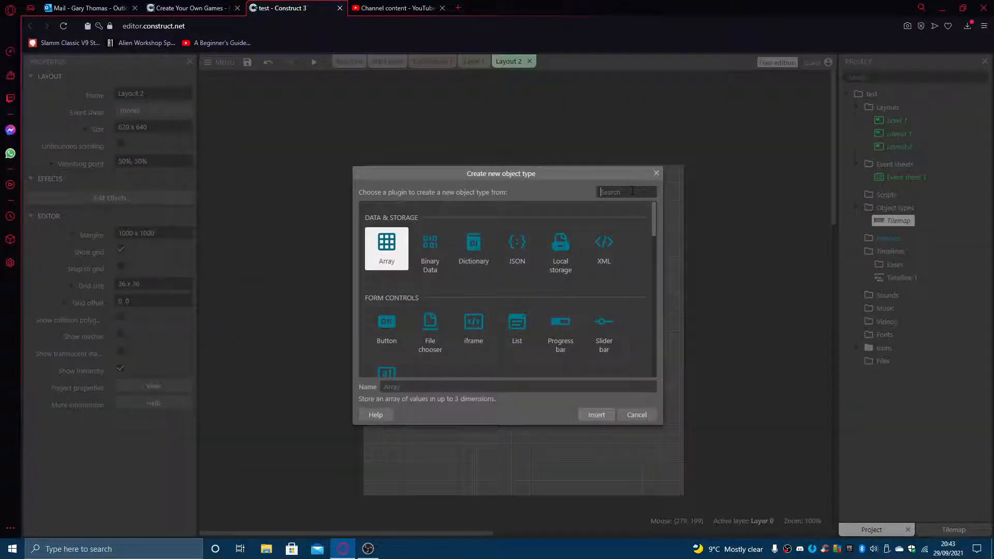
{"action": "type", "text": "tilemap"}
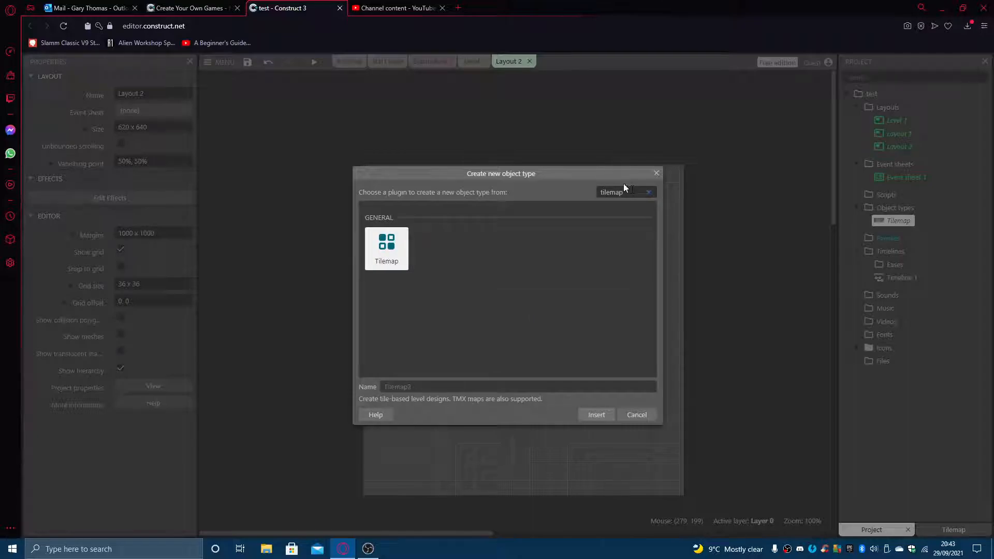
{"action": "left_click", "coordinate": [596, 414]}
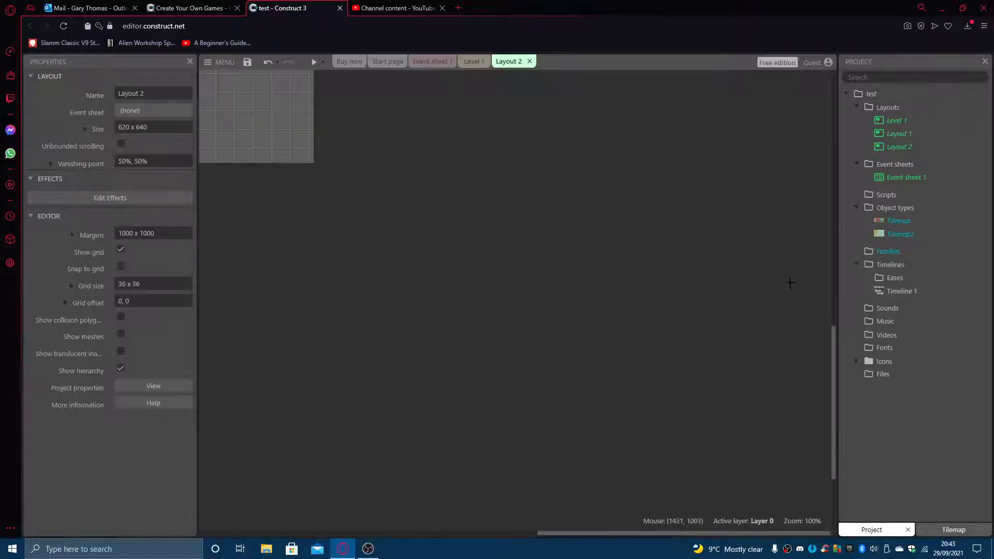
{"action": "left_click", "coordinate": [313, 162]}
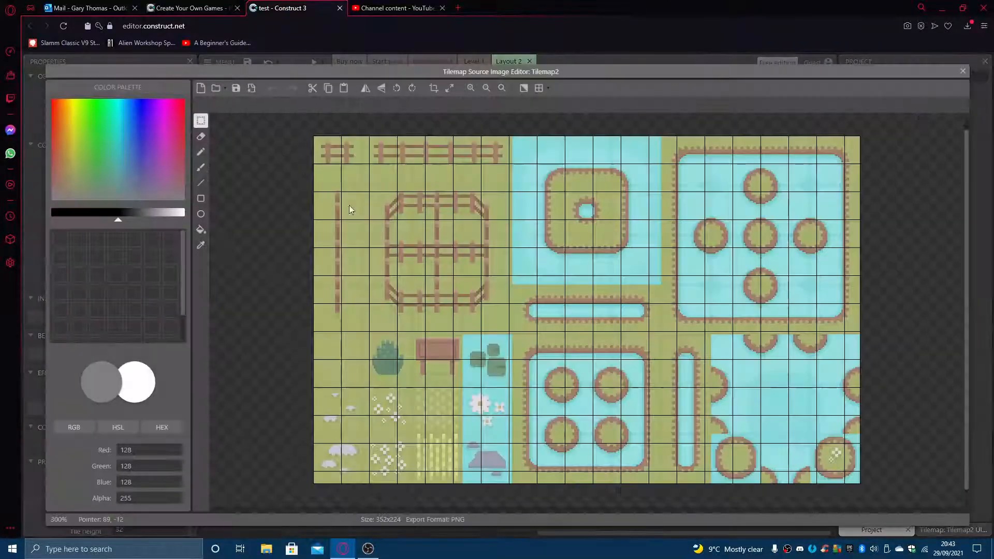
Step: Load tiles_packed.png from the kenney_pixelplatformer Tilemap folder as the new tilemap's source image
{"action": "left_click", "coordinate": [208, 89]}
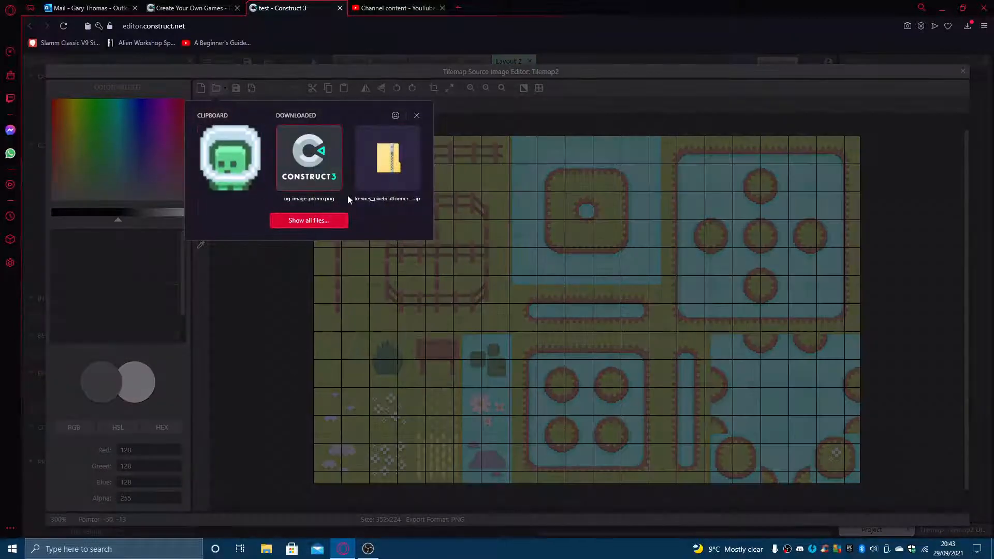
{"action": "left_click", "coordinate": [314, 222]}
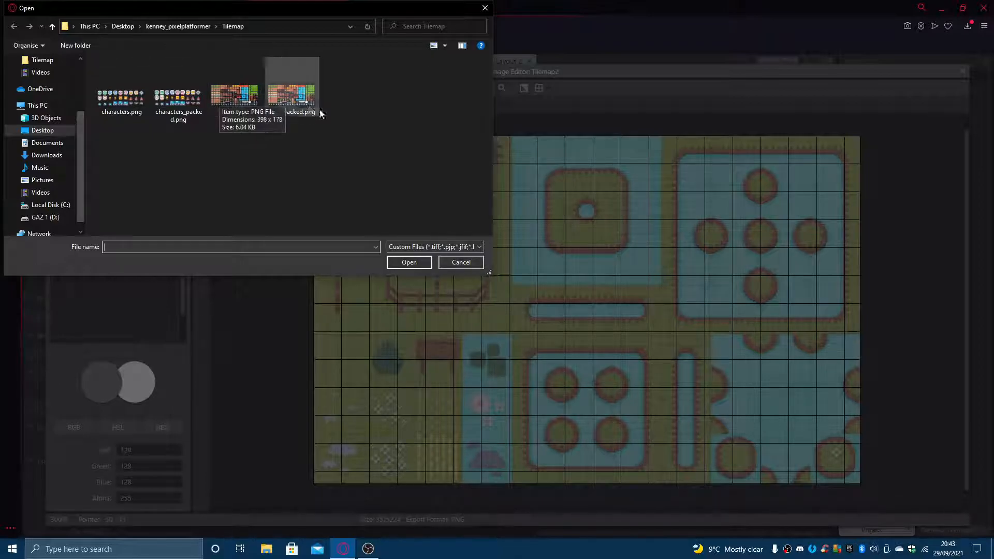
{"action": "left_click", "coordinate": [287, 98]}
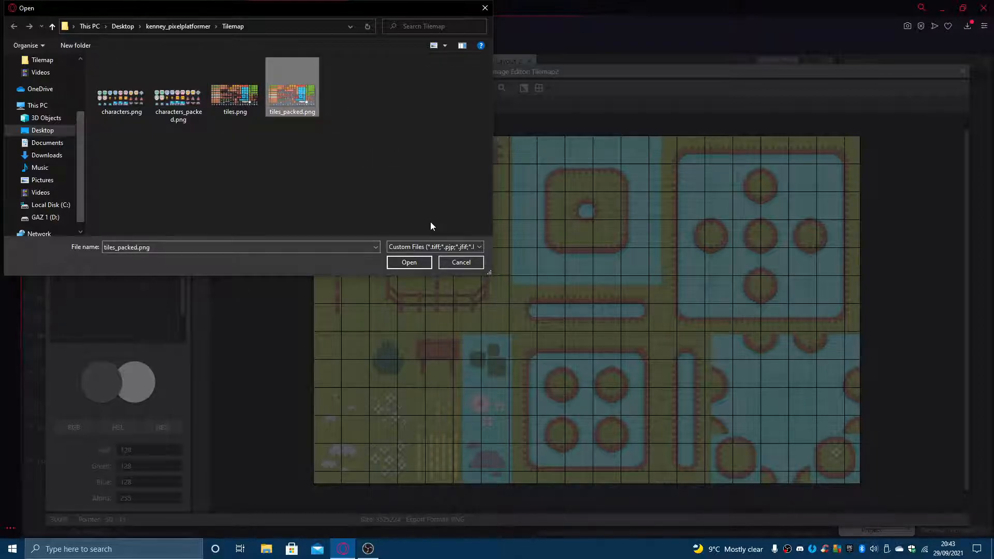
{"action": "left_click", "coordinate": [409, 262]}
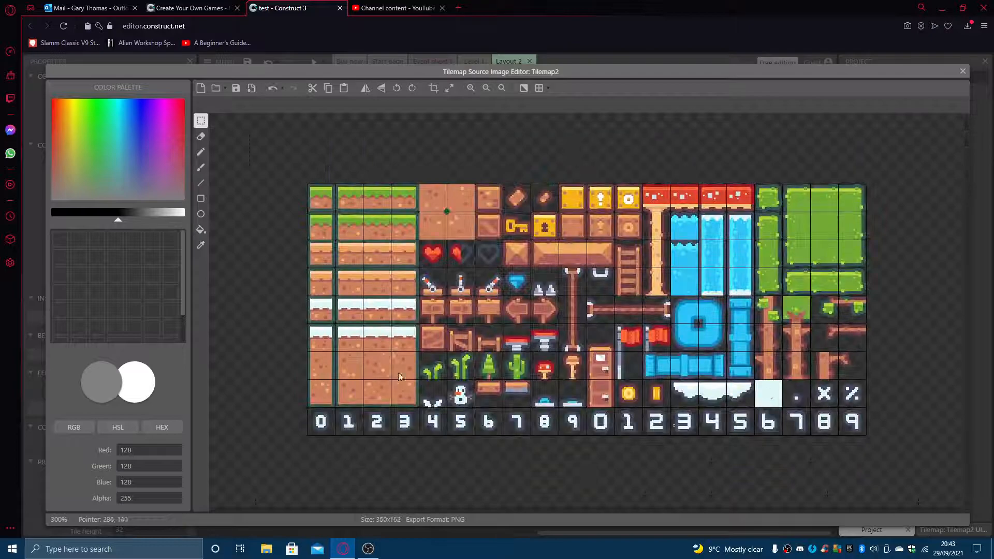
Step: Resize the new tilemap's source image to 720 pixels wide with its aspect ratio kept, and close the image editor
{"action": "left_click", "coordinate": [449, 88]}
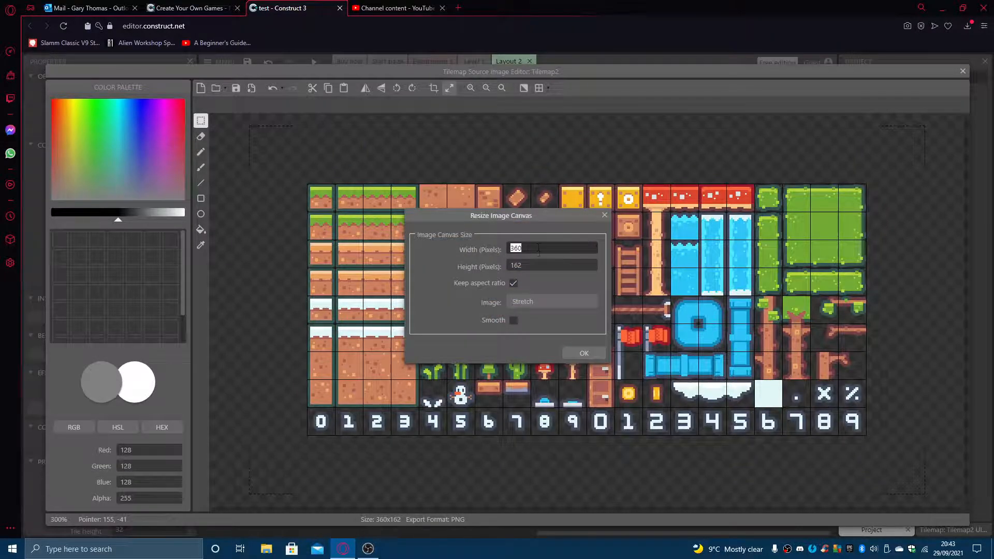
{"action": "type", "text": "720"}
{"action": "key", "text": "Return"}
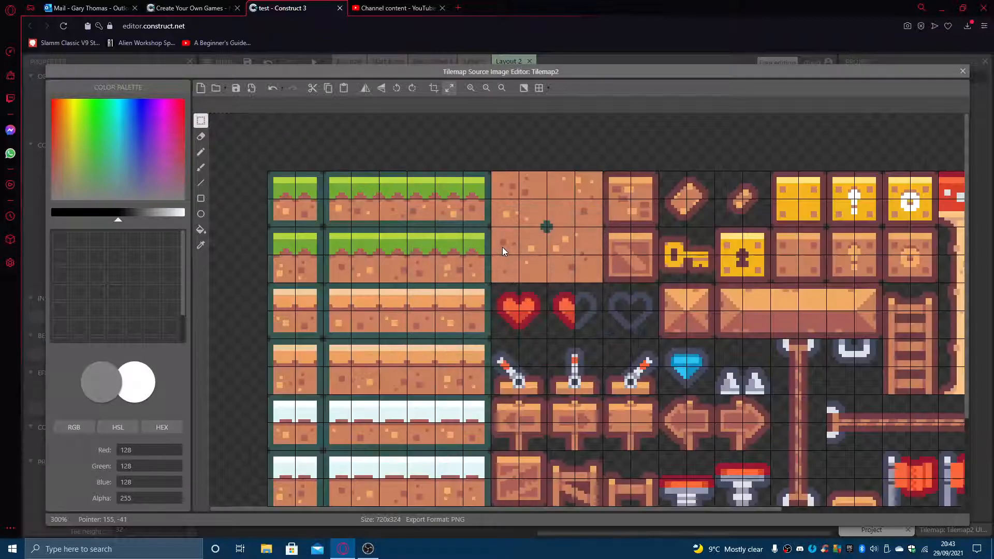
{"action": "left_click", "coordinate": [963, 71]}
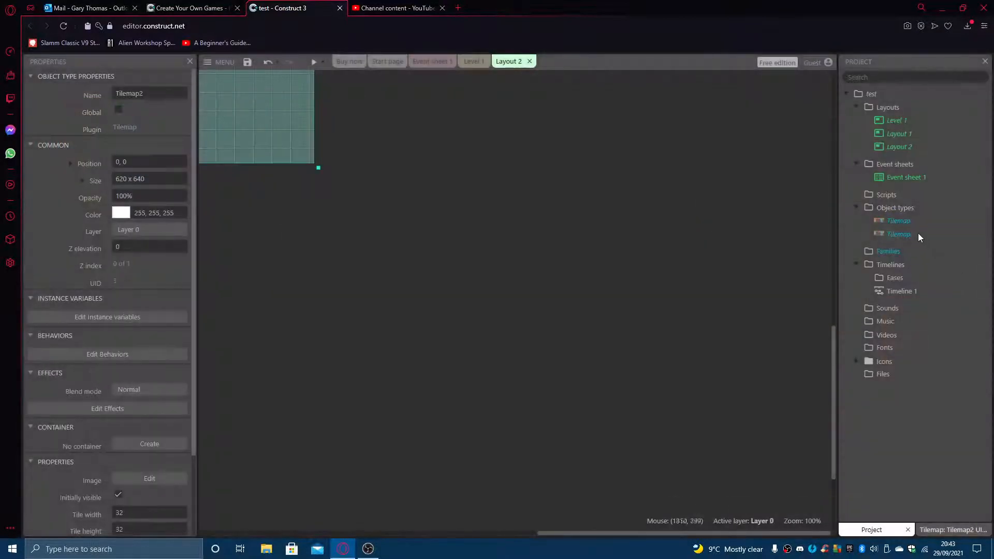
Step: Bring the whole new tilemap into view, select Tilemap2 and display its tiles in the Tilemap bar
{"action": "left_click_drag", "start_coordinate": [667, 534], "coordinate": [489, 443]}
{"action": "scroll", "coordinate": [611, 337], "scroll_direction": "up", "scroll_amount": 5}
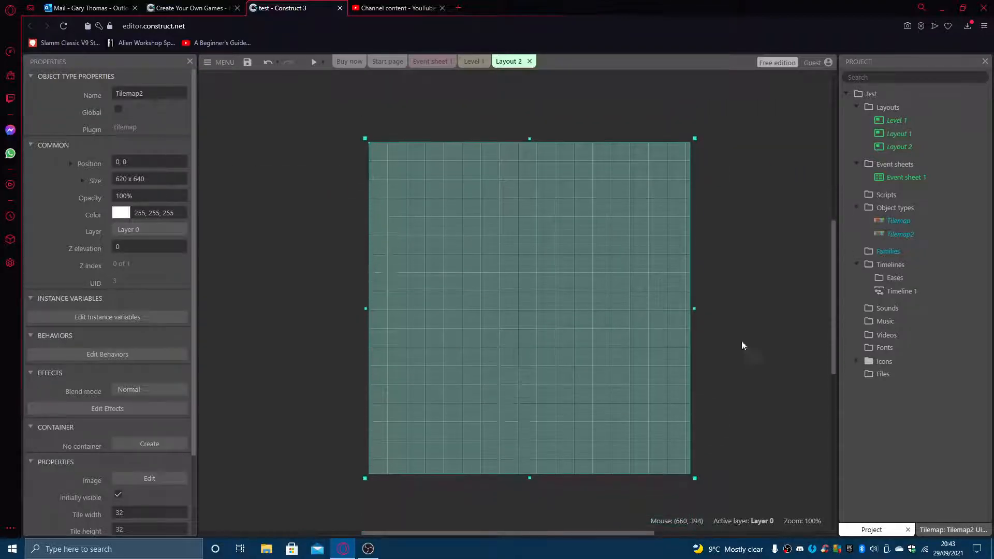
{"action": "left_click", "coordinate": [902, 236]}
{"action": "left_click", "coordinate": [950, 530]}
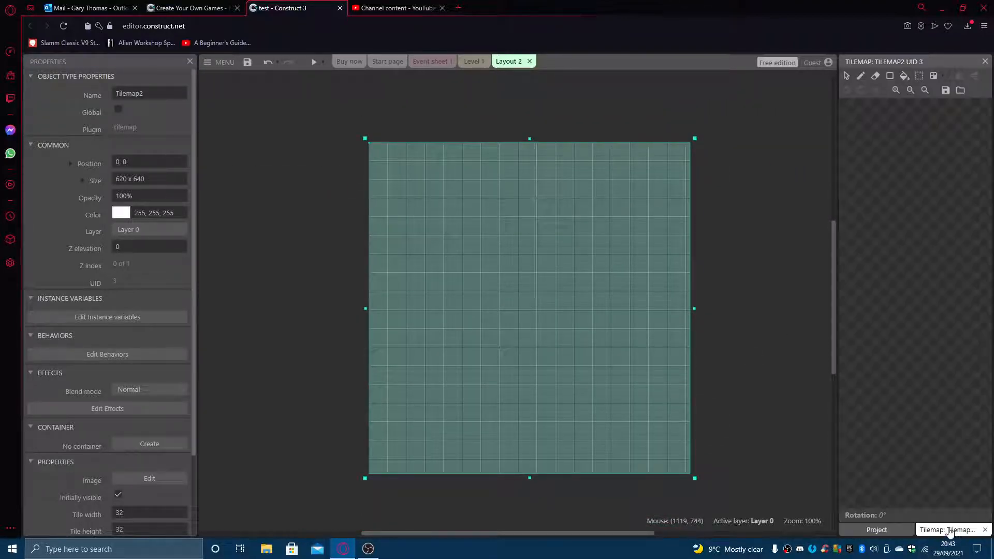
Step: Check Tilemap2's tile width and height and try selecting the grass platform tiles in the first row of the tileset
{"action": "left_click", "coordinate": [848, 107]}
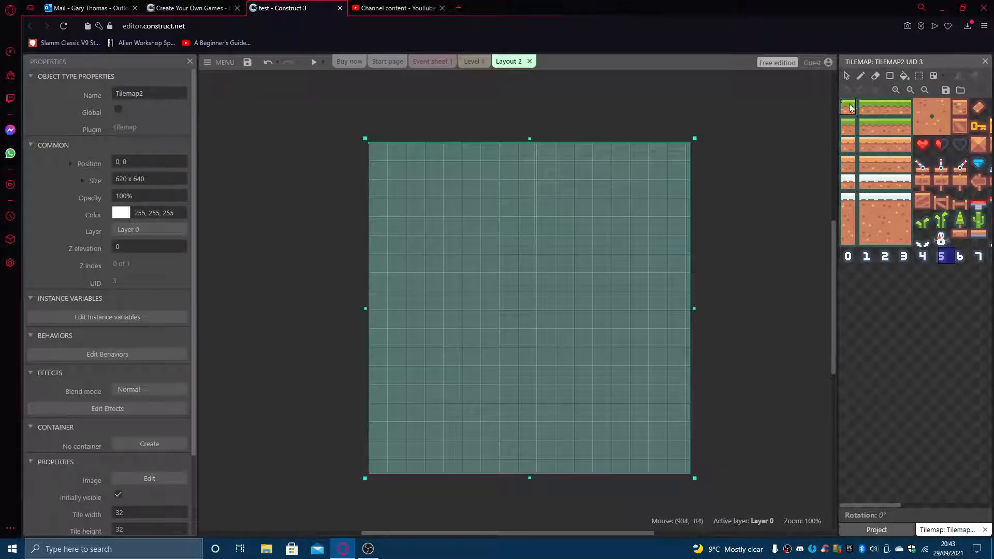
{"action": "scroll", "coordinate": [186, 311], "scroll_direction": "down", "scroll_amount": 2}
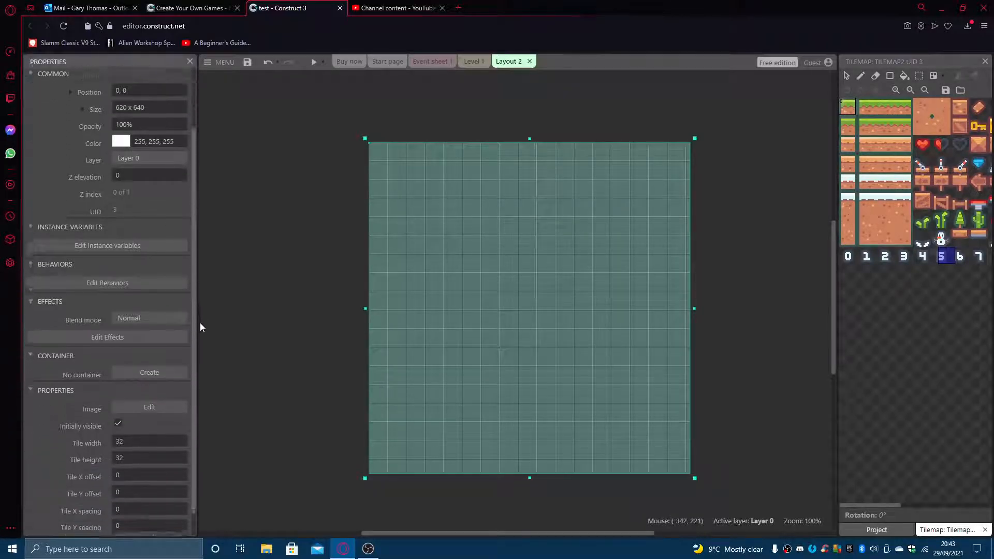
{"action": "left_click", "coordinate": [126, 417]}
{"action": "left_click", "coordinate": [124, 432]}
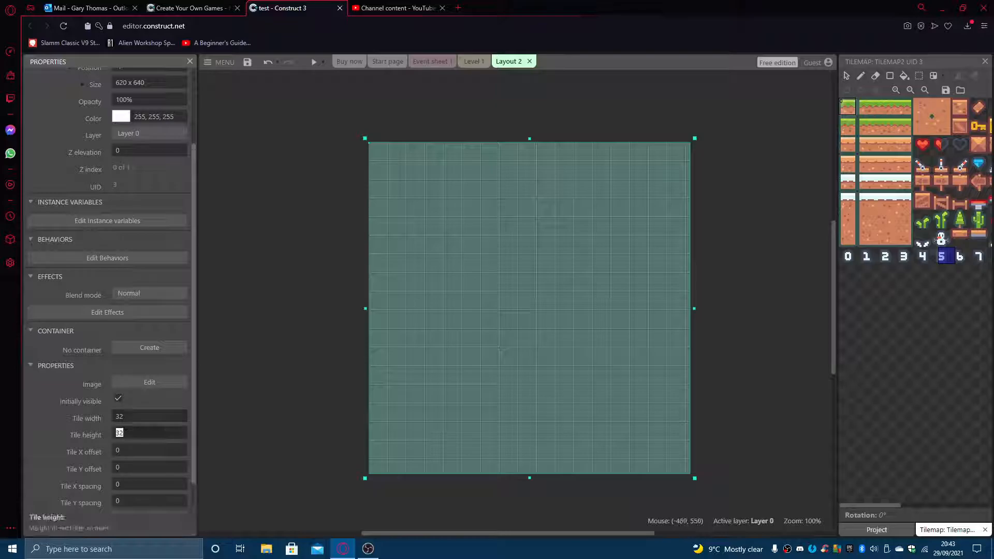
{"action": "scroll", "coordinate": [190, 421], "scroll_direction": "up", "scroll_amount": 2}
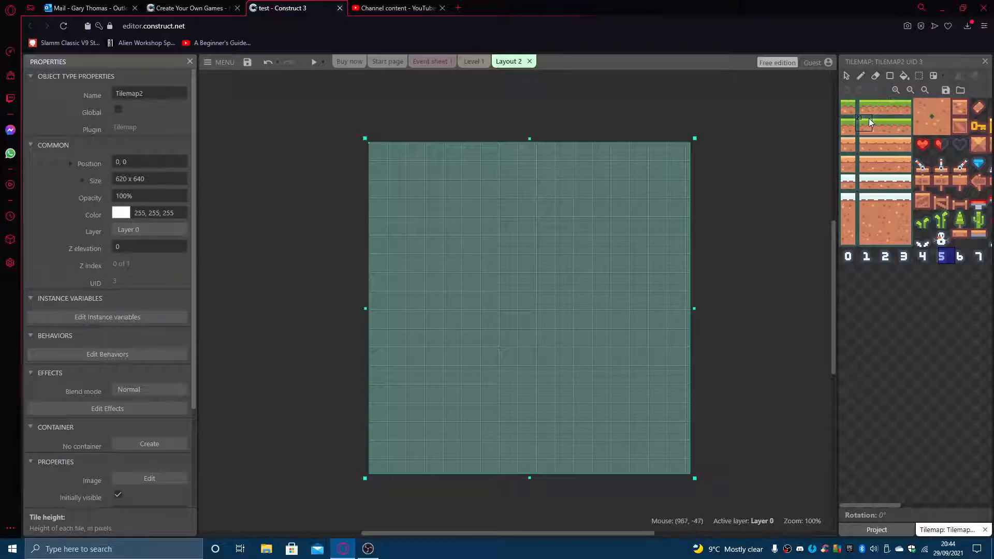
{"action": "left_click_drag", "start_coordinate": [872, 111], "coordinate": [912, 114]}
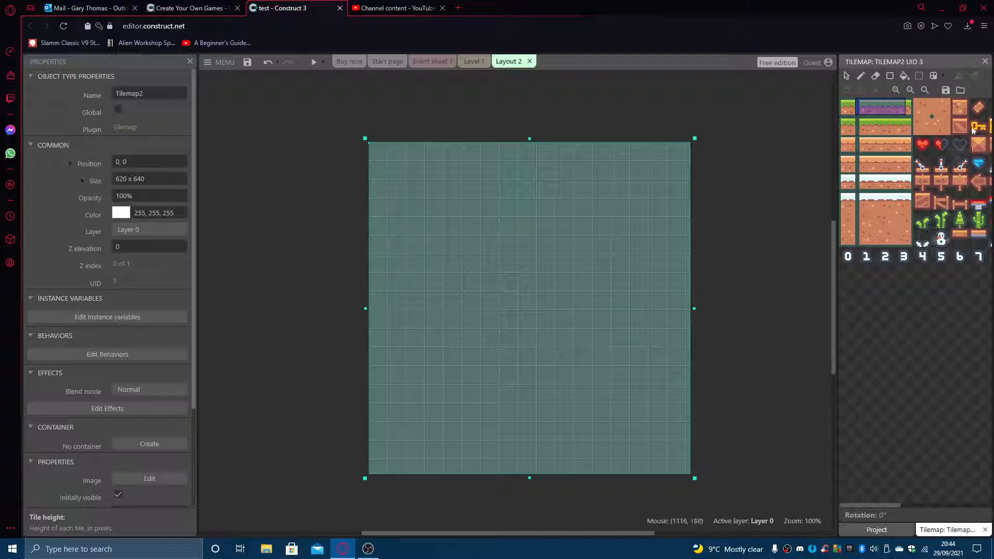
Step: Widen the Tilemap bar and set Tilemap2's tile width and tile height to 36
{"action": "left_click_drag", "start_coordinate": [837, 207], "coordinate": [773, 207]}
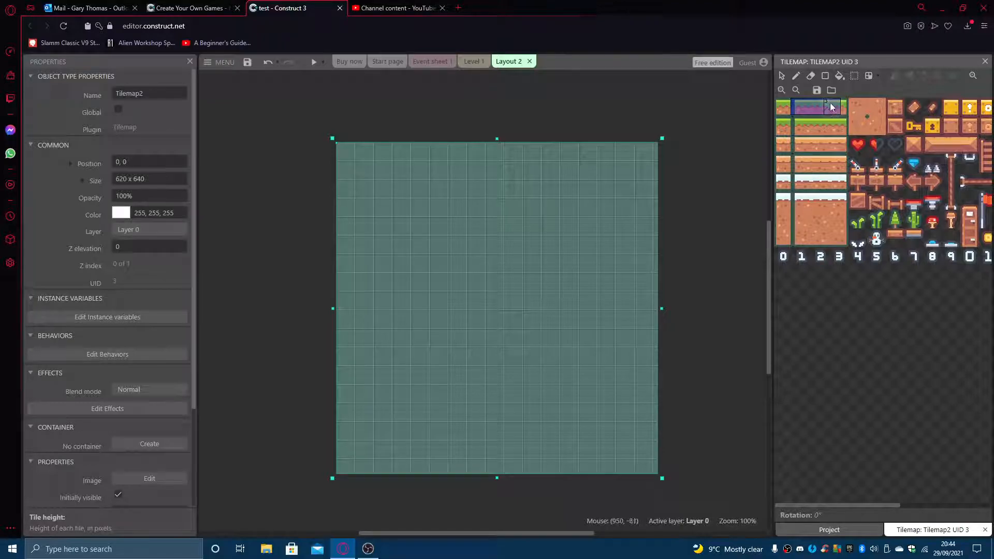
{"action": "left_click_drag", "start_coordinate": [196, 364], "coordinate": [195, 369]}
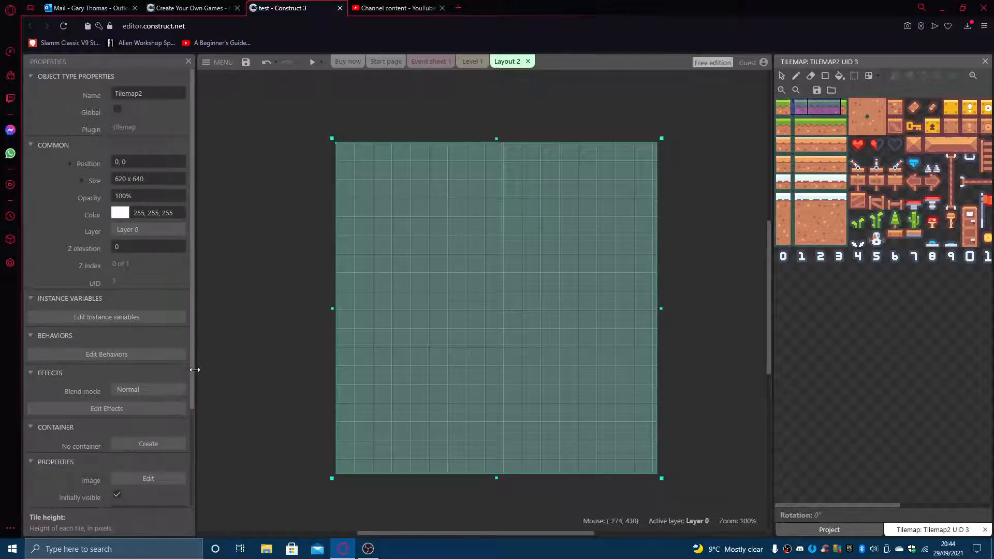
{"action": "scroll", "coordinate": [187, 373], "scroll_direction": "down", "scroll_amount": 3}
{"action": "left_click", "coordinate": [131, 444]}
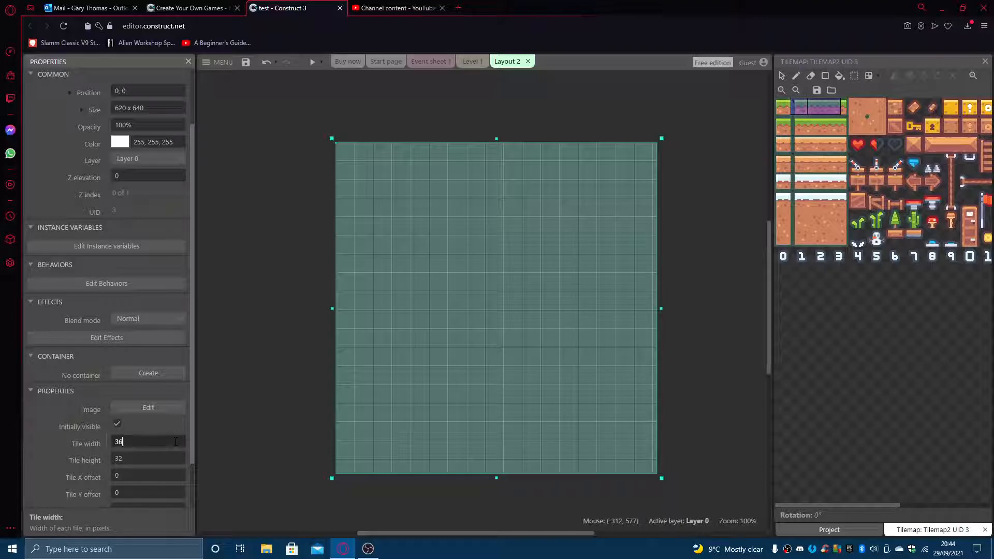
{"action": "type", "text": "36"}
{"action": "key", "text": "Tab"}
{"action": "type", "text": "36"}
{"action": "key", "text": "Tab"}
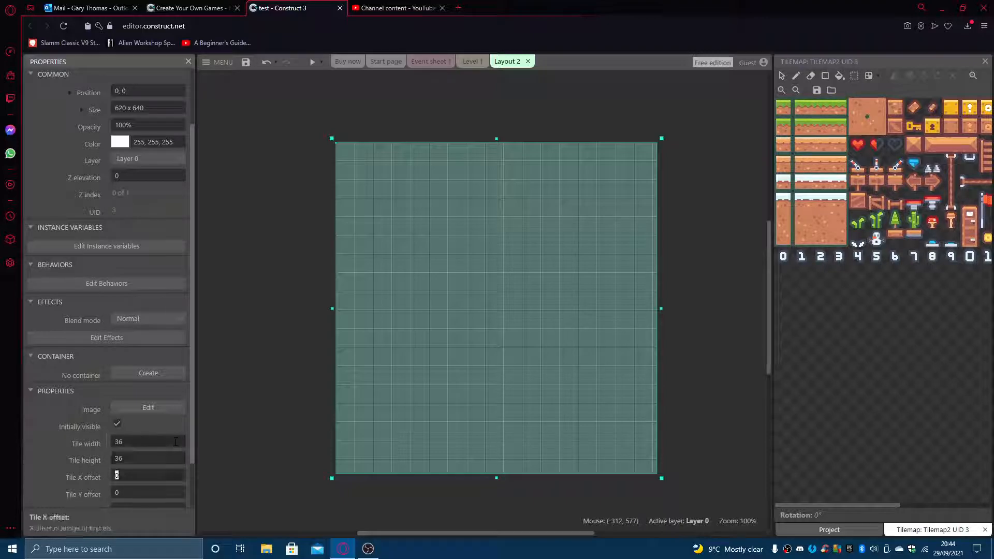
Step: Paint a three-tile grass platform and a three-tile sand-topped platform beside it in the upper-left area of the tilemap
{"action": "left_click_drag", "start_coordinate": [802, 106], "coordinate": [832, 110]}
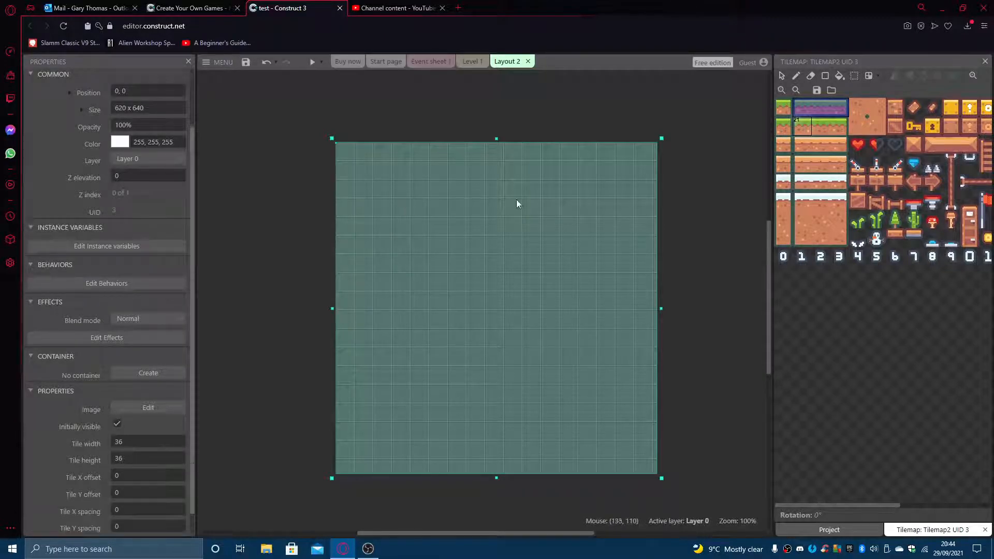
{"action": "left_click", "coordinate": [796, 75]}
{"action": "left_click", "coordinate": [371, 224]}
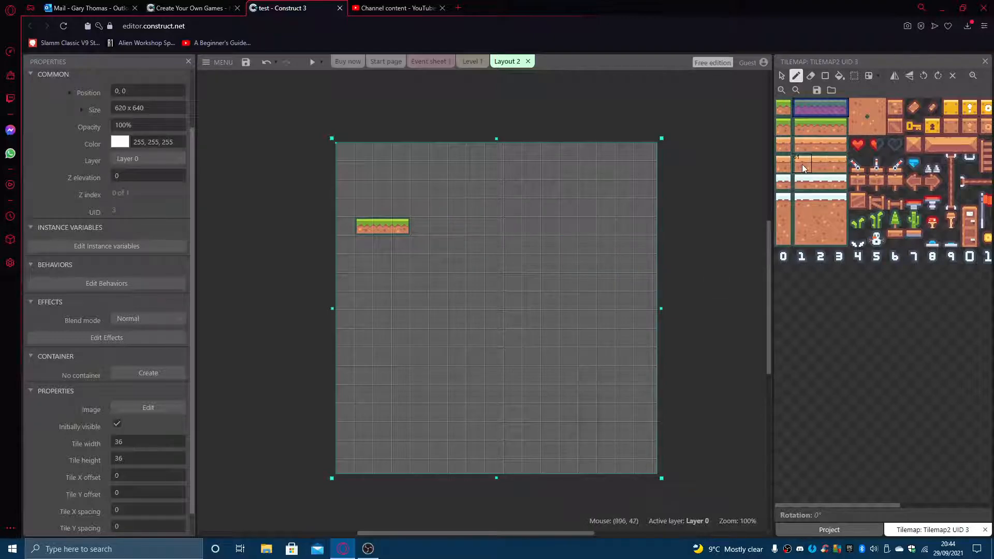
{"action": "left_click_drag", "start_coordinate": [803, 163], "coordinate": [840, 164]}
{"action": "left_click", "coordinate": [419, 230]}
Step: Paint a row of plain dirt tiles directly beneath both platforms and preview the layout
{"action": "left_click", "coordinate": [819, 145]}
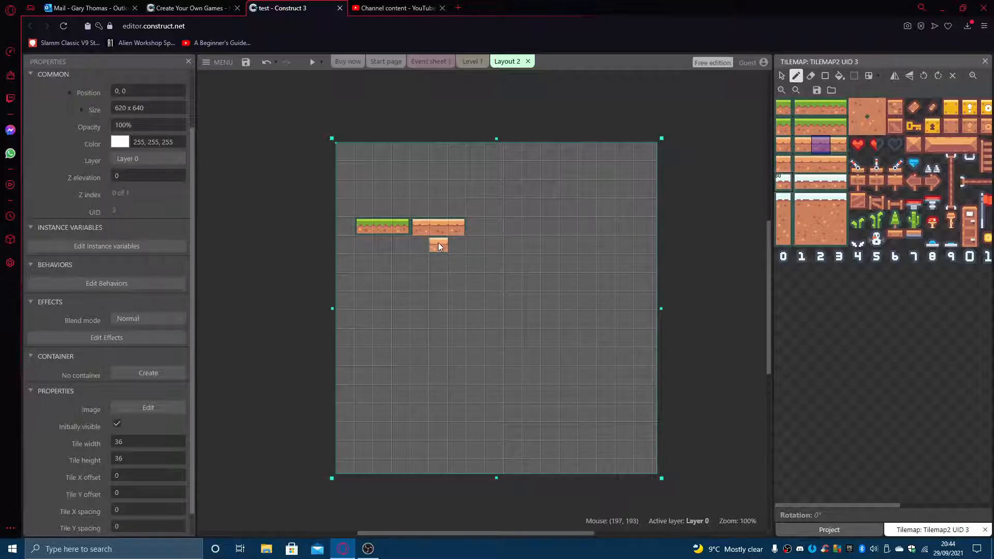
{"action": "left_click", "coordinate": [821, 219]}
{"action": "left_click_drag", "start_coordinate": [415, 245], "coordinate": [458, 247]}
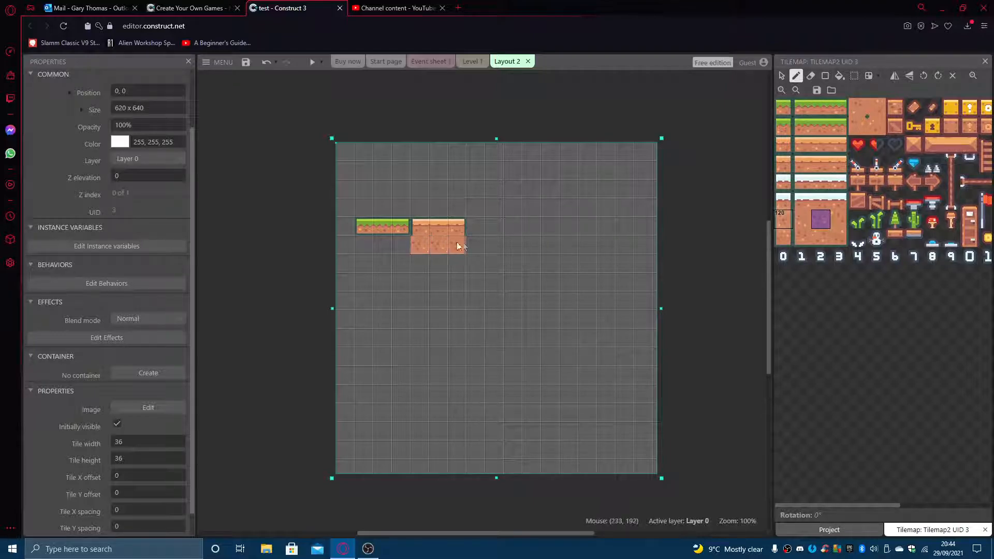
{"action": "left_click_drag", "start_coordinate": [338, 246], "coordinate": [402, 245]}
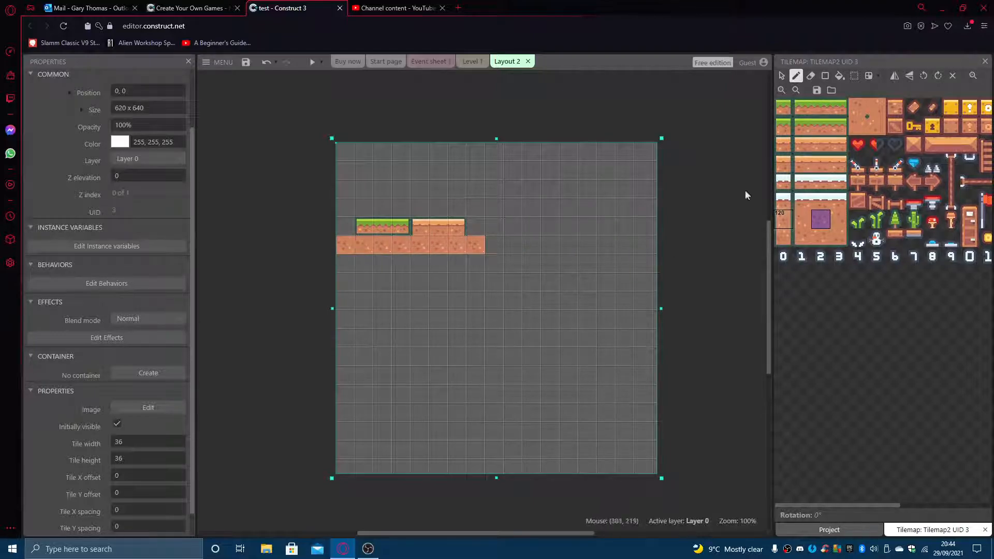
{"action": "left_click", "coordinate": [312, 62]}
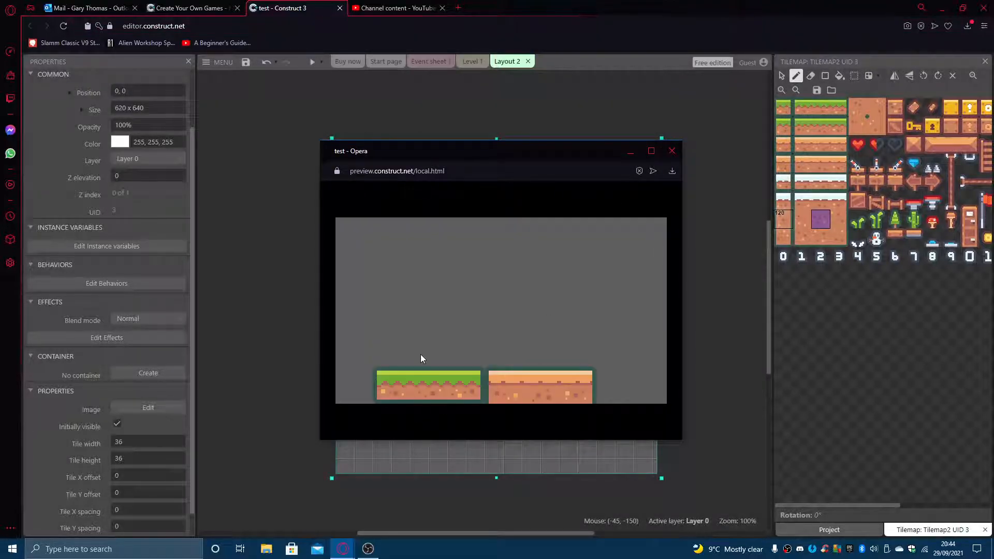
{"action": "left_click", "coordinate": [673, 151]}
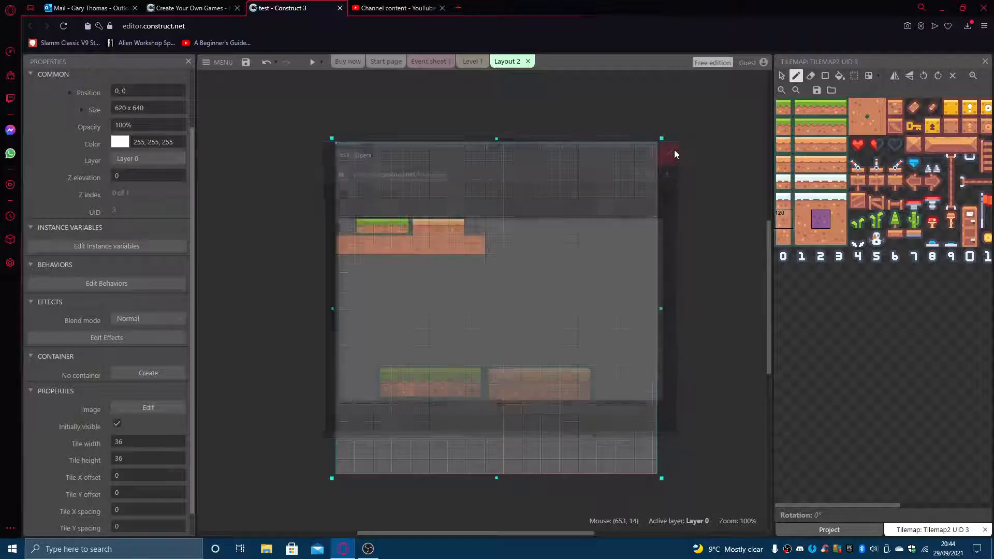
Step: Switch to the Level 1 layout, keep the Tilemap bar open, and select the Tilemap object in the project
{"action": "left_click", "coordinate": [470, 61]}
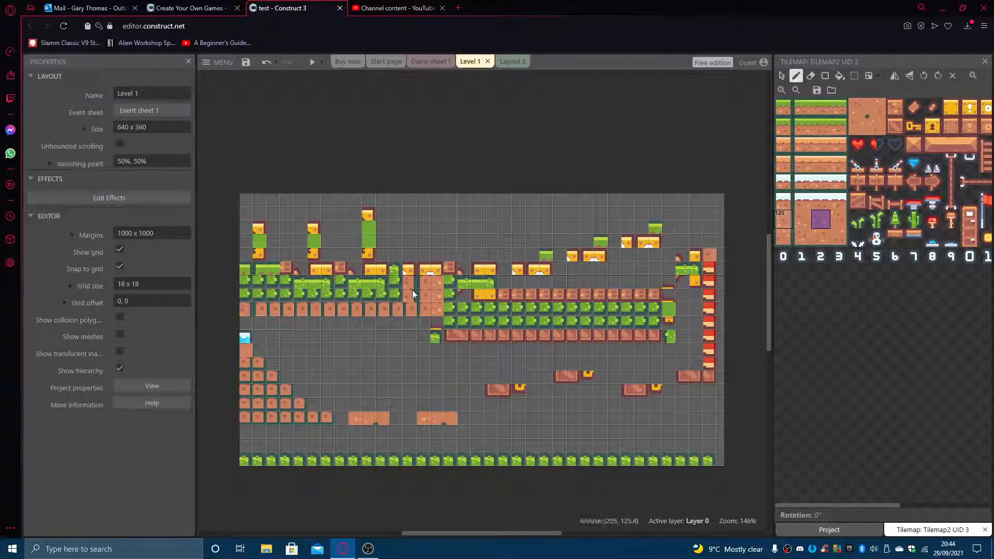
{"action": "left_click", "coordinate": [985, 61]}
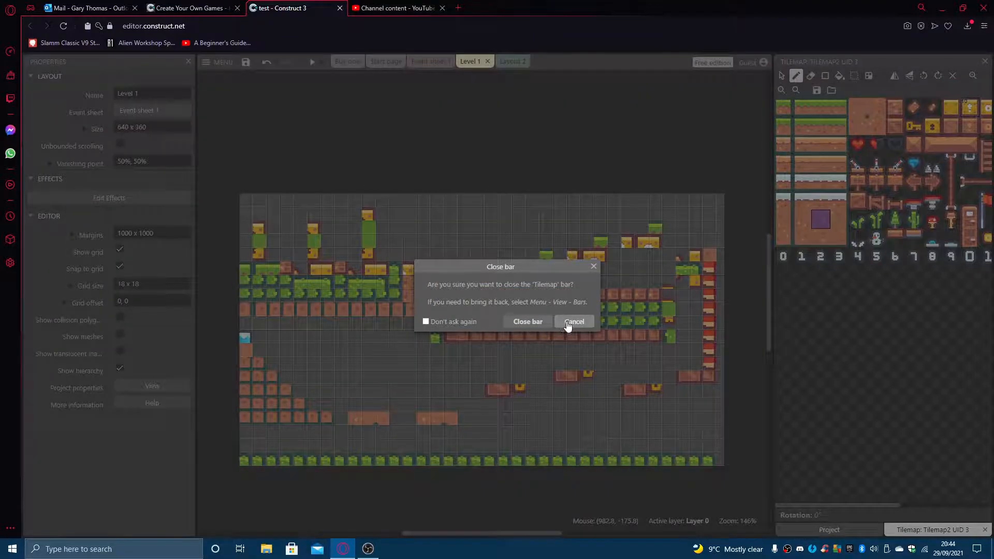
{"action": "left_click", "coordinate": [573, 321]}
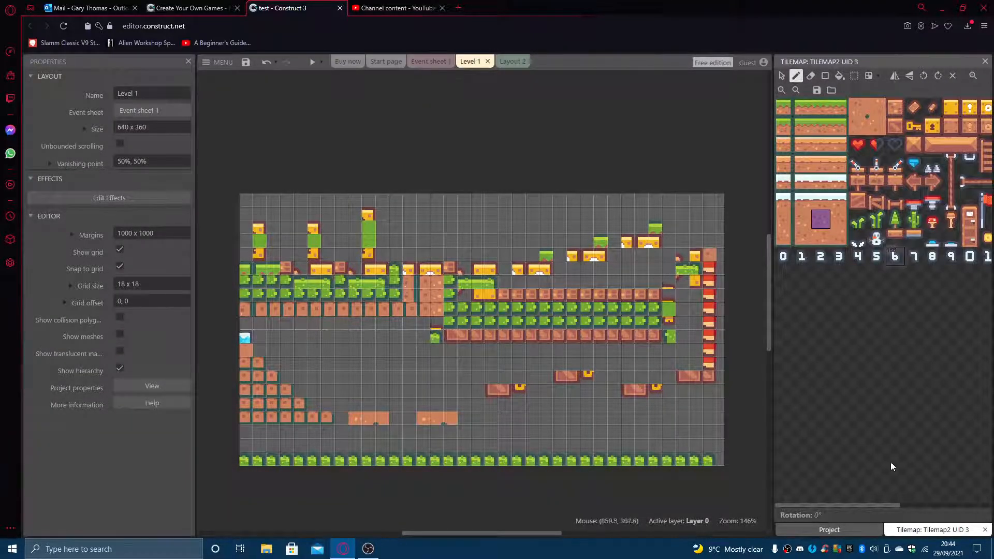
{"action": "left_click", "coordinate": [829, 530]}
{"action": "left_click", "coordinate": [835, 221]}
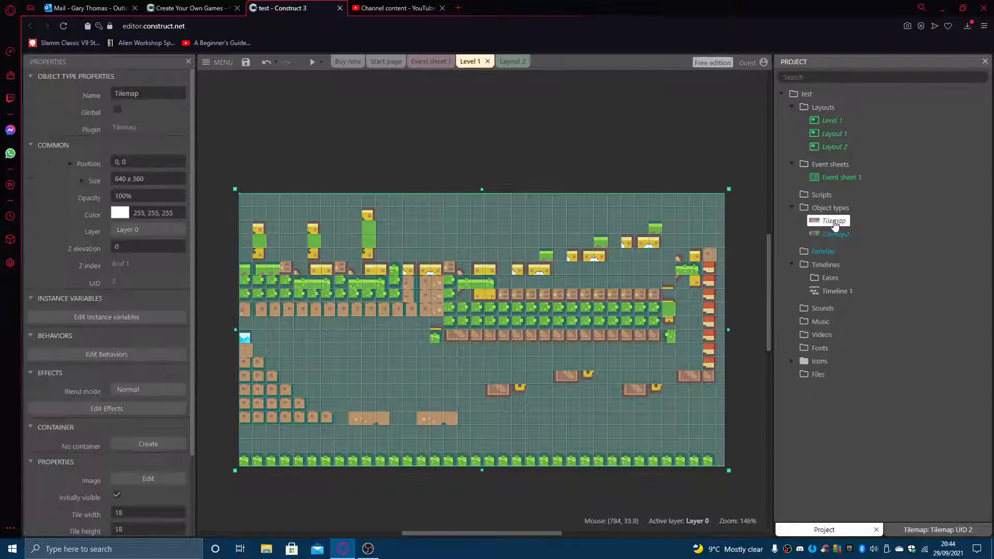
{"action": "double_click", "coordinate": [835, 222]}
{"action": "left_click", "coordinate": [962, 70]}
Step: Set the tile width and tile height of Level 1's Tilemap to 36
{"action": "left_click", "coordinate": [131, 512]}
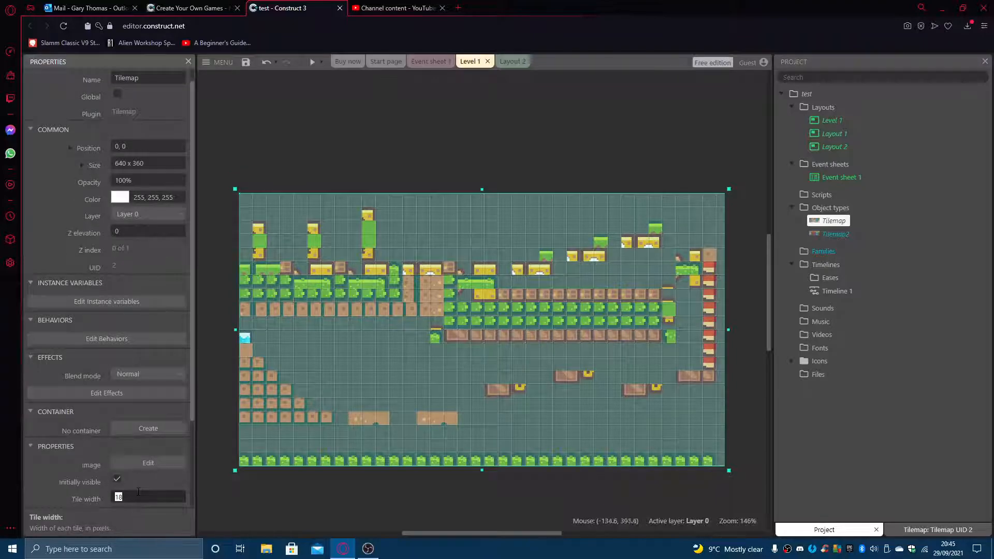
{"action": "scroll", "coordinate": [191, 388], "scroll_direction": "down", "scroll_amount": 2}
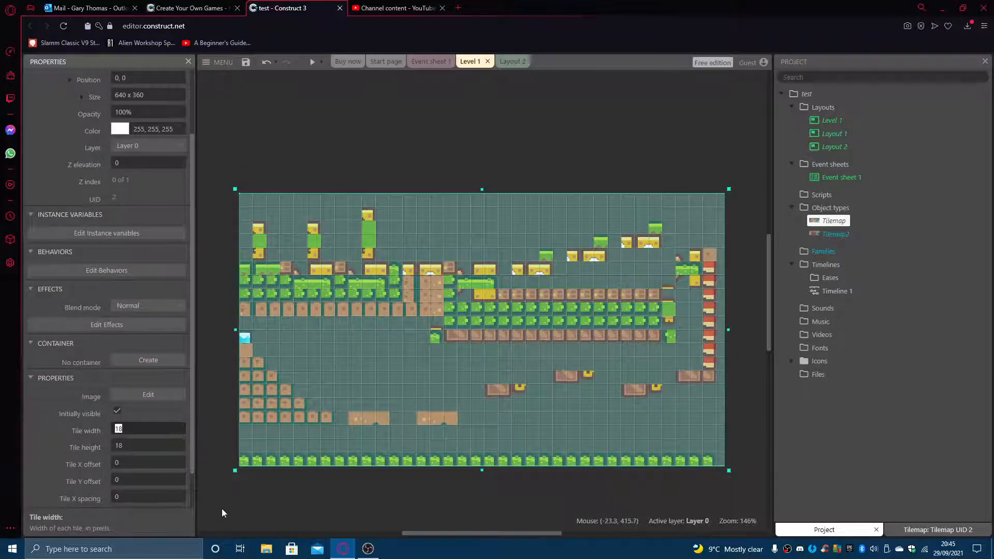
{"action": "type", "text": "36"}
{"action": "left_click", "coordinate": [125, 446]}
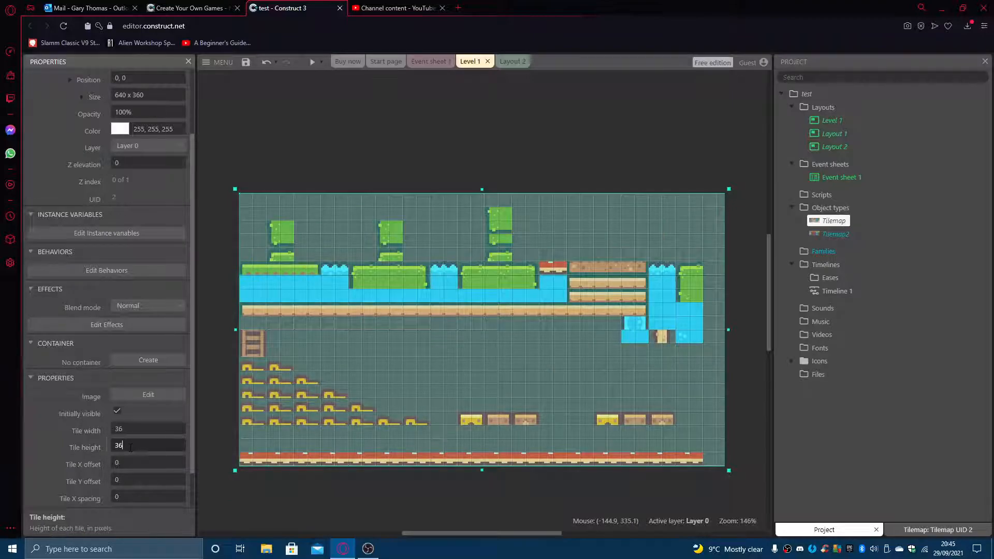
{"action": "key", "text": "Tab"}
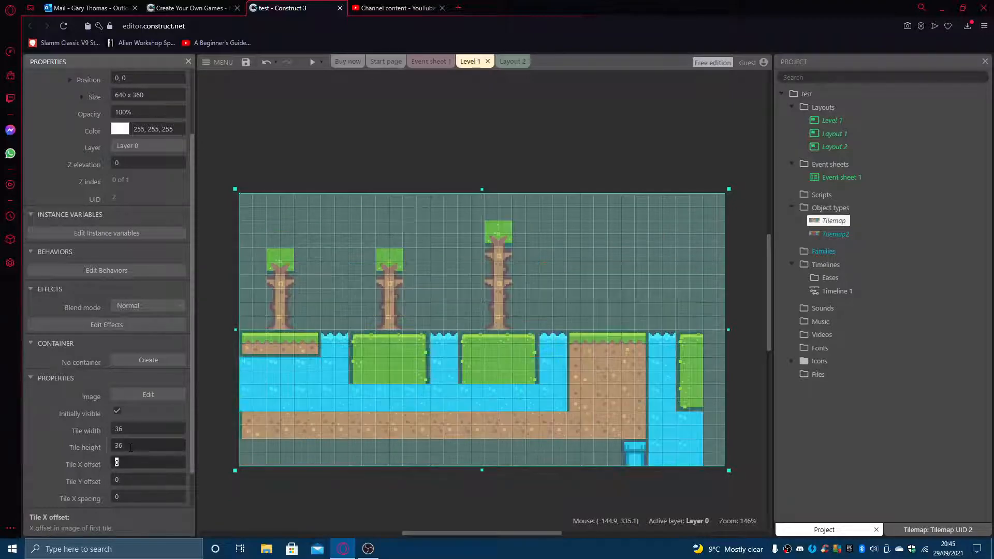
Step: Resize the Level 1 layout to 1200 x 1200 and look over the enlarged area around the tilemap
{"action": "left_click", "coordinate": [676, 91]}
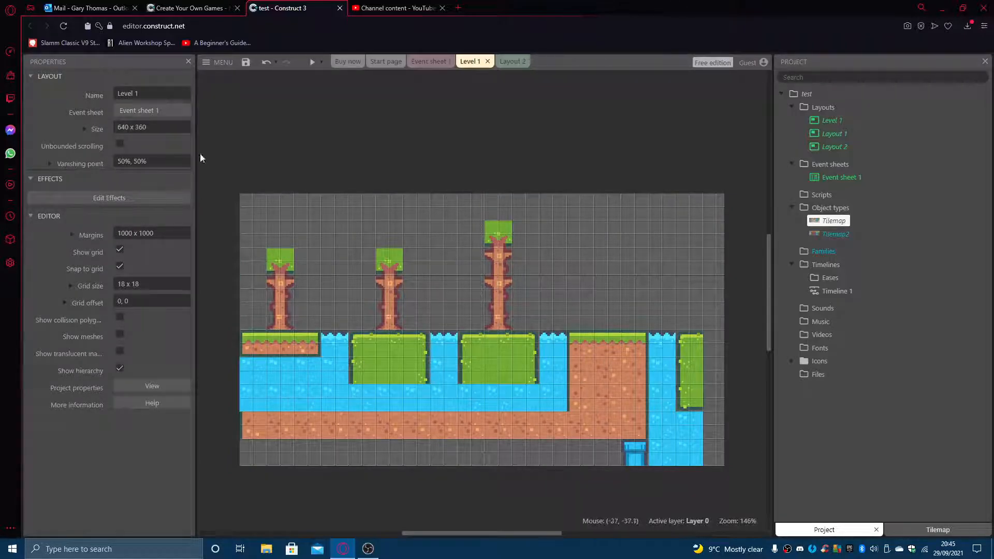
{"action": "left_click", "coordinate": [162, 128]}
{"action": "type", "text": "1200x1200"}
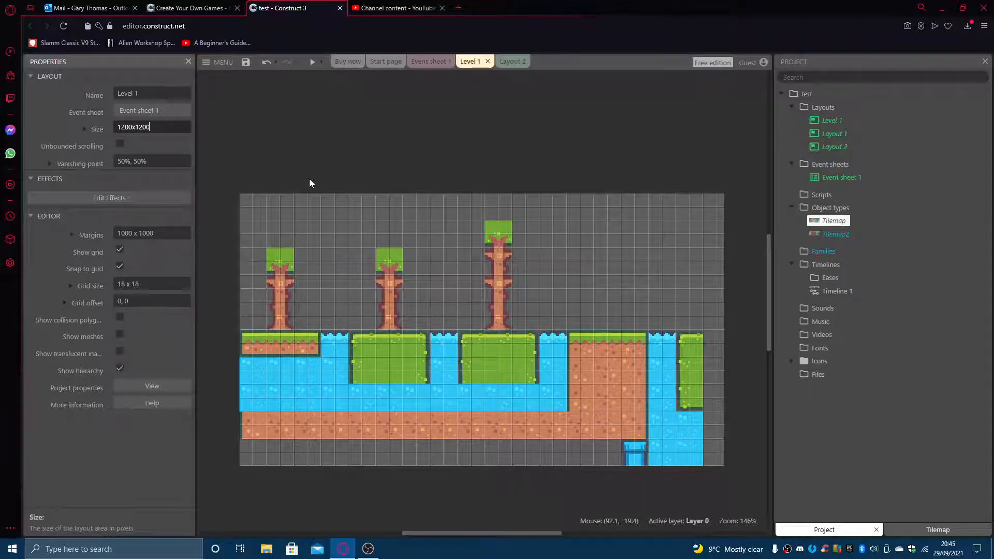
{"action": "key", "text": "Tab"}
{"action": "scroll", "coordinate": [673, 334], "scroll_direction": "down", "scroll_amount": 8}
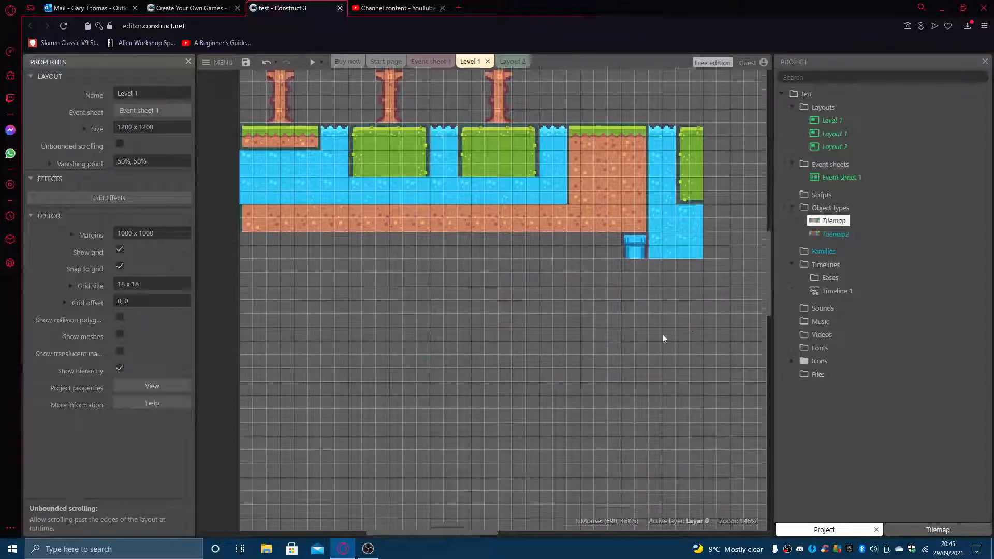
{"action": "scroll", "coordinate": [595, 437], "scroll_direction": "up", "scroll_amount": 5}
{"action": "mouse_move", "coordinate": [405, 534]}
{"action": "left_mouse_down"}
{"action": "mouse_move", "coordinate": [571, 536]}
{"action": "mouse_move", "coordinate": [392, 534]}
{"action": "left_mouse_up"}
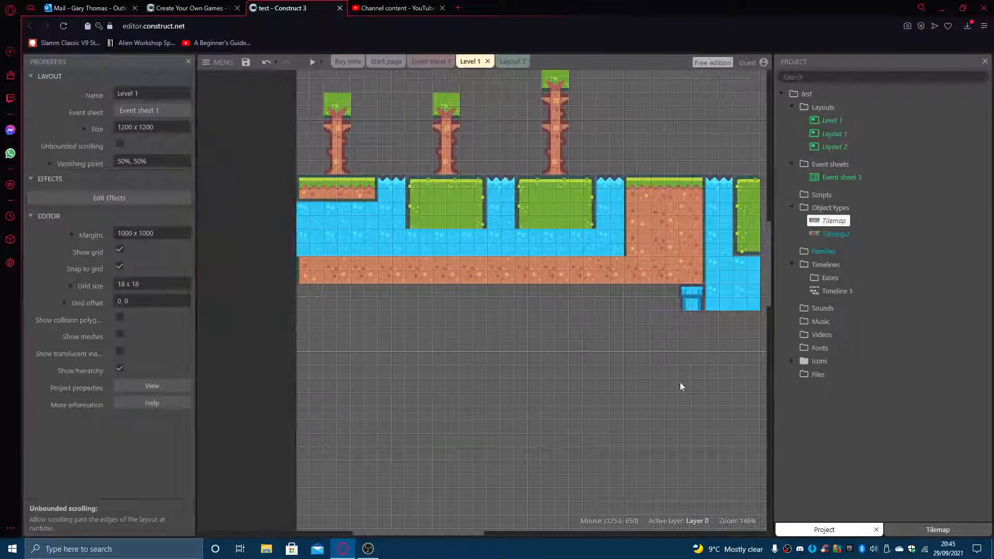
{"action": "mouse_move", "coordinate": [771, 244]}
{"action": "left_mouse_down"}
{"action": "mouse_move", "coordinate": [770, 216]}
{"action": "mouse_move", "coordinate": [770, 238]}
{"action": "left_mouse_up"}
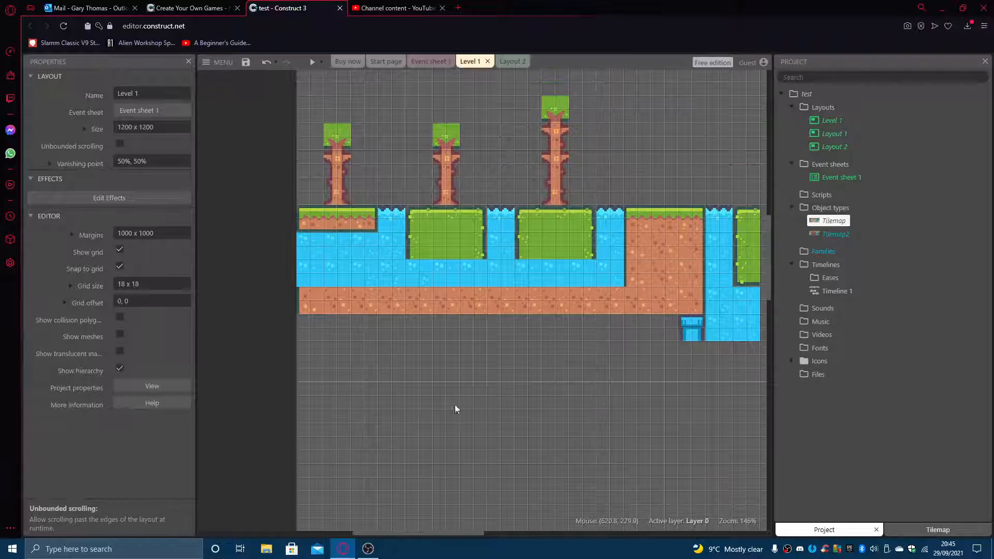
{"action": "left_click_drag", "start_coordinate": [461, 534], "coordinate": [473, 534]}
{"action": "left_click", "coordinate": [149, 282]}
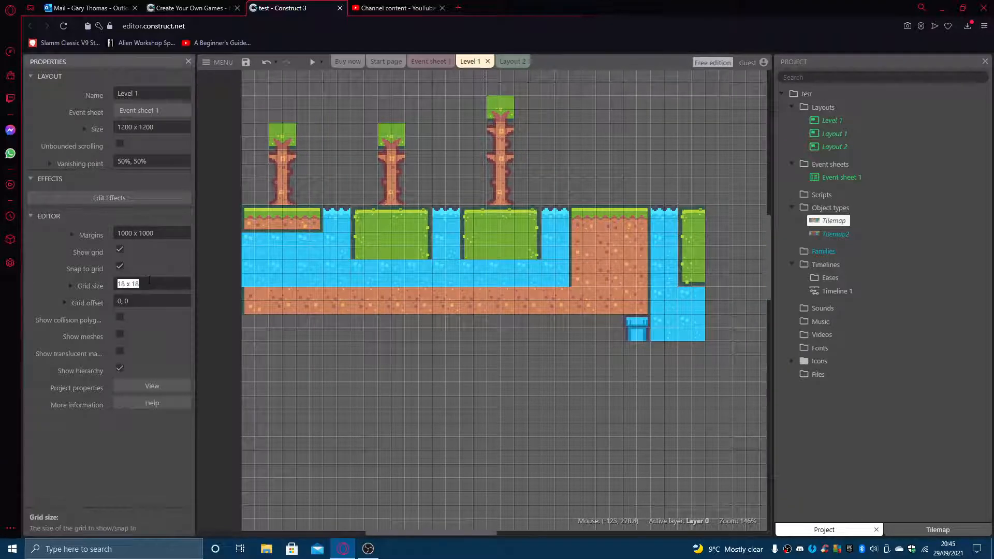
{"action": "left_click", "coordinate": [206, 291]}
{"action": "left_click", "coordinate": [829, 234]}
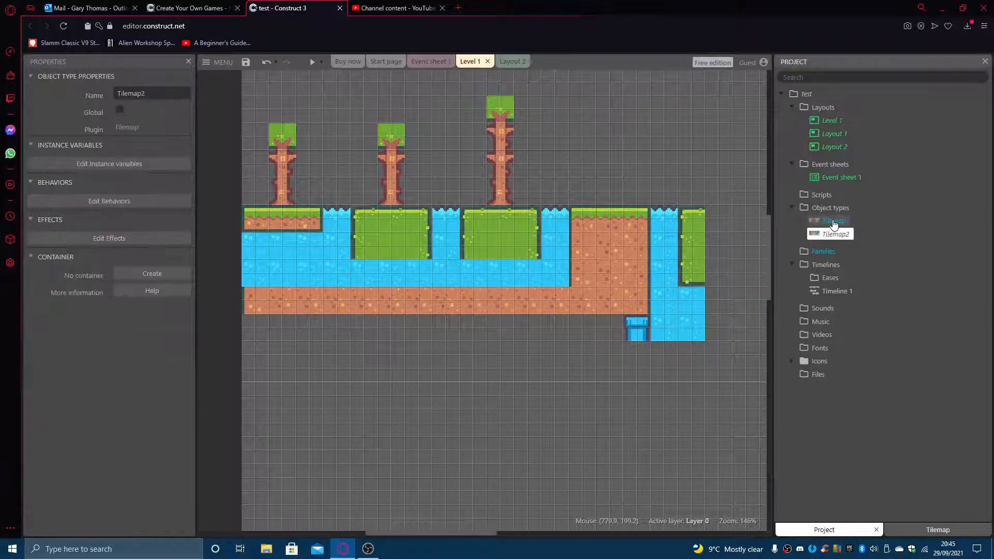
{"action": "left_click", "coordinate": [834, 222]}
Step: Return to Layout 2, display the tileset, and close the Tilemap bar
{"action": "left_click", "coordinate": [513, 61]}
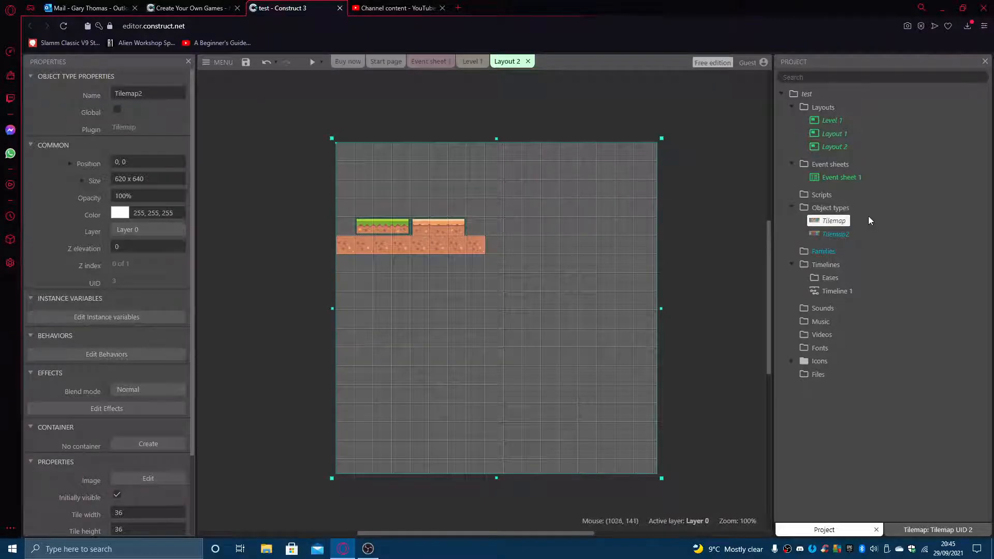
{"action": "left_click", "coordinate": [927, 529]}
{"action": "left_click", "coordinate": [951, 256]}
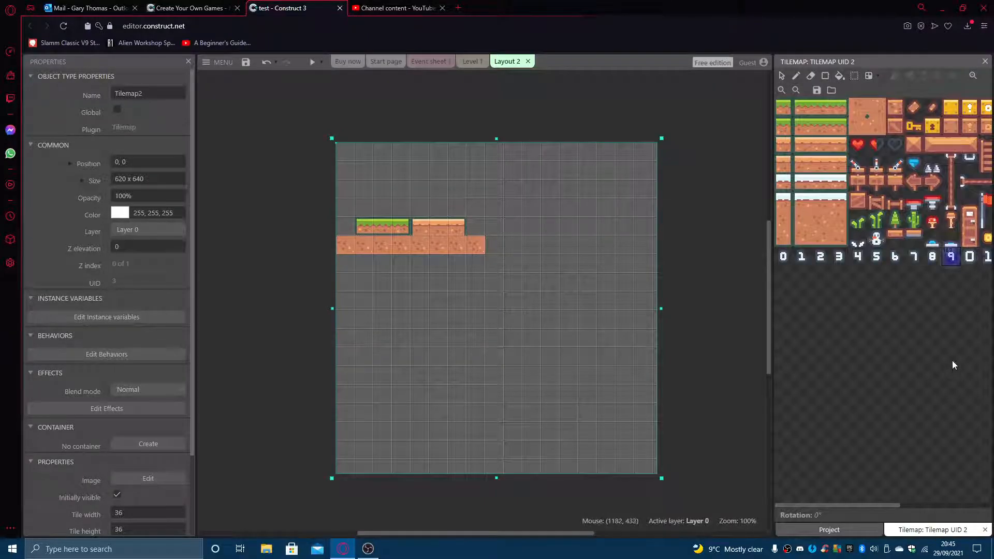
{"action": "left_click", "coordinate": [985, 61]}
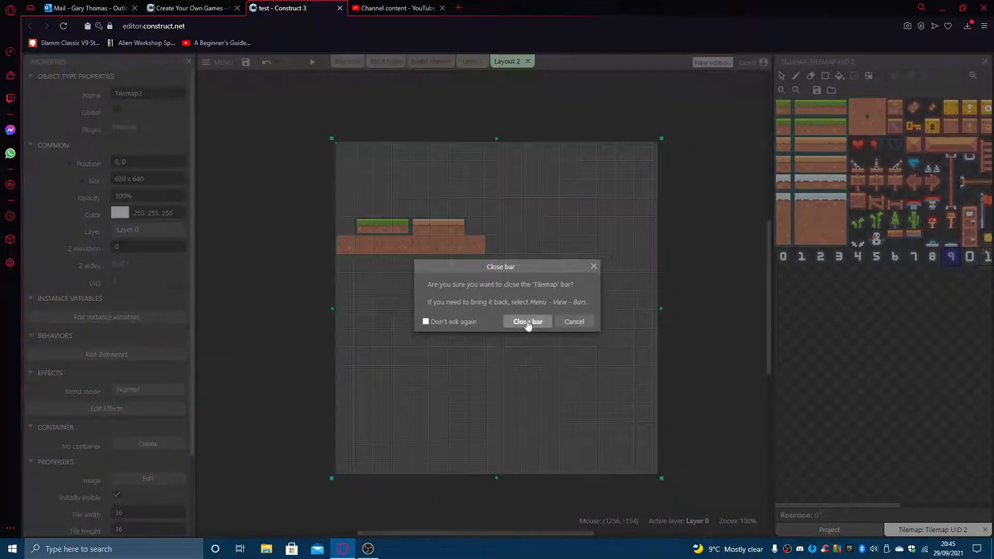
{"action": "left_click", "coordinate": [528, 322]}
Step: Open a new browser tab and search Google for "kenneys"
{"action": "left_click", "coordinate": [458, 8]}
{"action": "type", "text": "kenneys"}
{"action": "key", "text": "Return"}
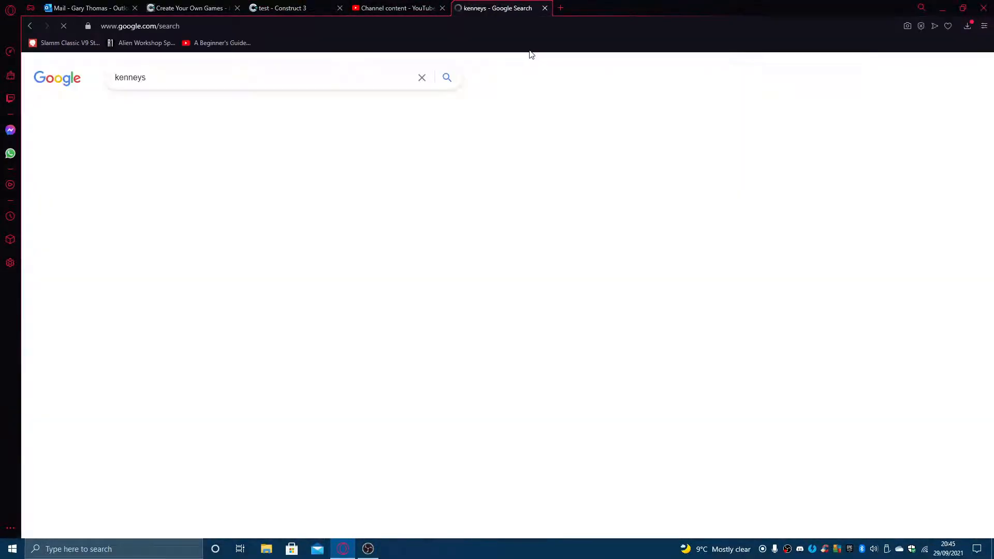
Step: Open Kenney's 2D assets page from the search results, browse the packs, and download the Monochrome RPG pack
{"action": "left_click", "coordinate": [148, 273]}
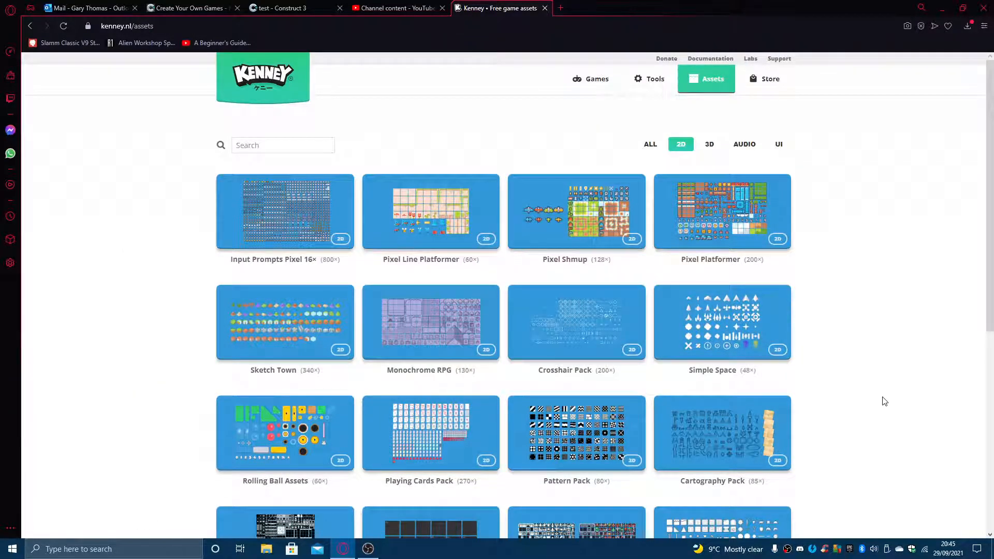
{"action": "scroll", "coordinate": [884, 445], "scroll_direction": "down", "scroll_amount": 3}
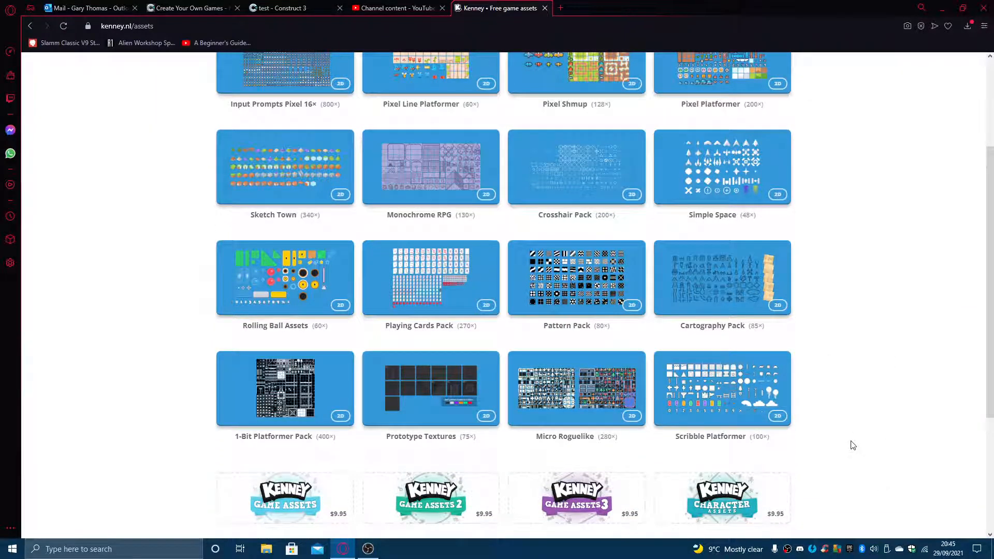
{"action": "scroll", "coordinate": [853, 445], "scroll_direction": "up", "scroll_amount": 2}
{"action": "left_click", "coordinate": [437, 277]}
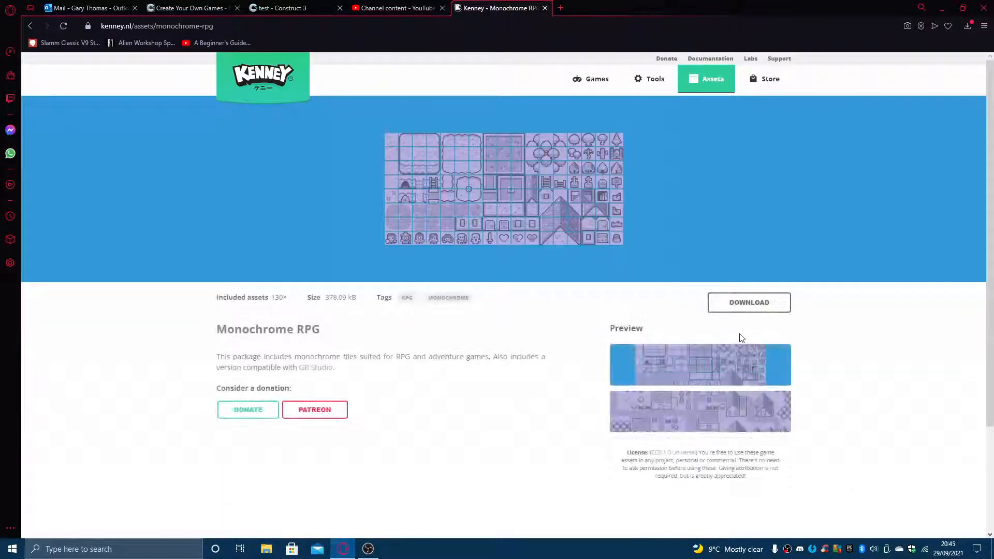
{"action": "left_click", "coordinate": [744, 306]}
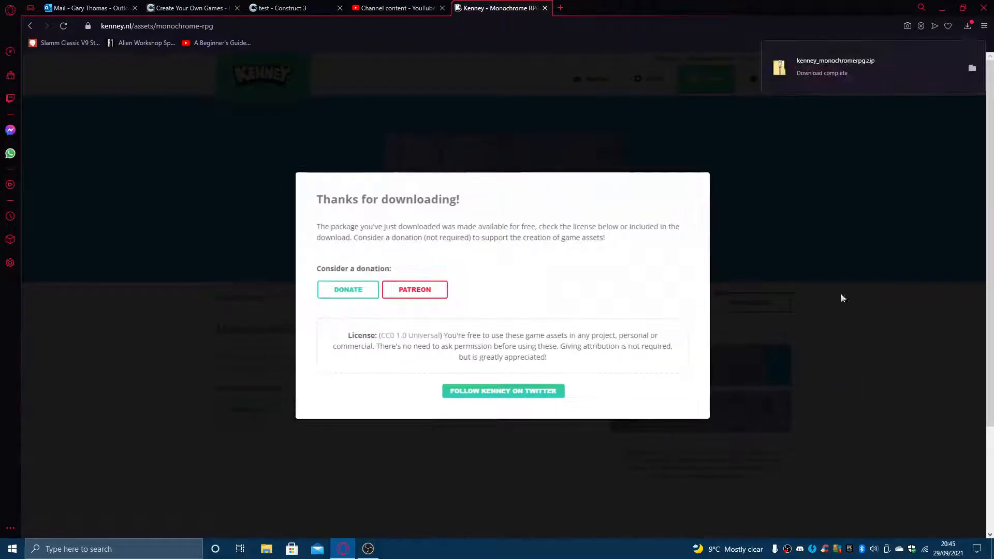
Step: Move the downloaded kenney_monochromerpg.zip from the Downloads folder to the desktop and close the file window
{"action": "left_click", "coordinate": [988, 4]}
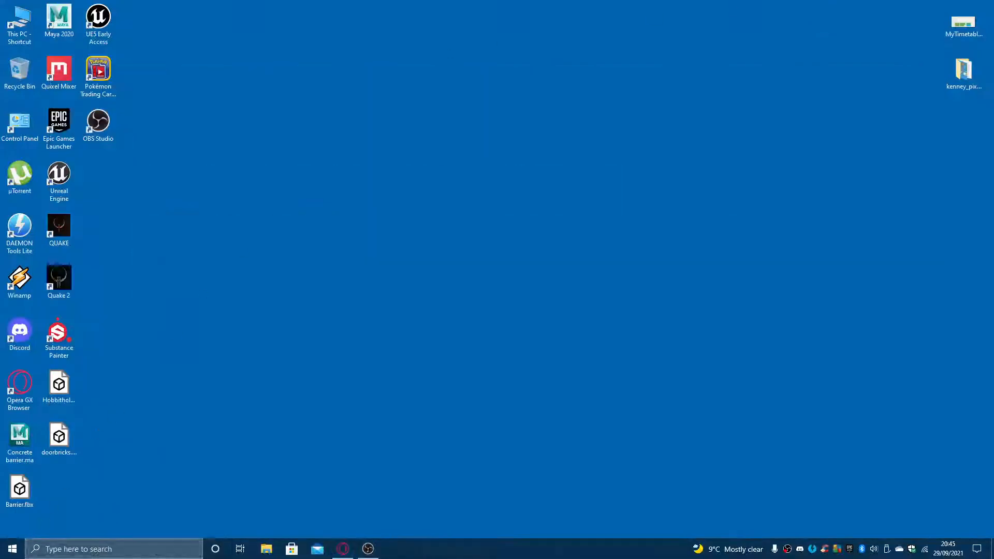
{"action": "key", "text": "super+e"}
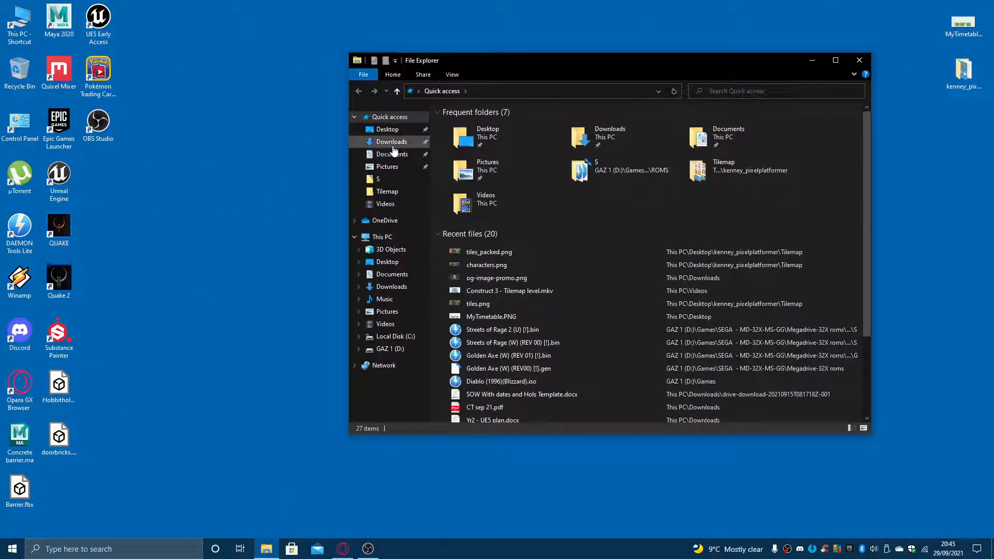
{"action": "left_click", "coordinate": [393, 147]}
{"action": "left_click_drag", "start_coordinate": [538, 71], "coordinate": [370, 72]}
{"action": "left_click_drag", "start_coordinate": [312, 141], "coordinate": [842, 210]}
{"action": "left_click", "coordinate": [690, 64]}
Step: Extract kenney_monochromerpg.zip into a kenney_monochromerpg folder on the desktop
{"action": "right_click", "coordinate": [852, 180]}
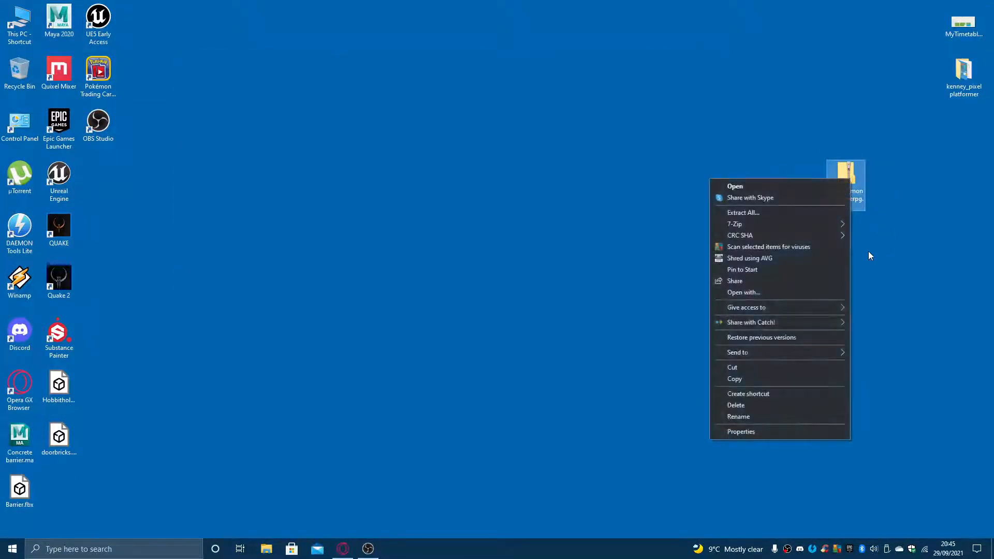
{"action": "left_click", "coordinate": [743, 213]}
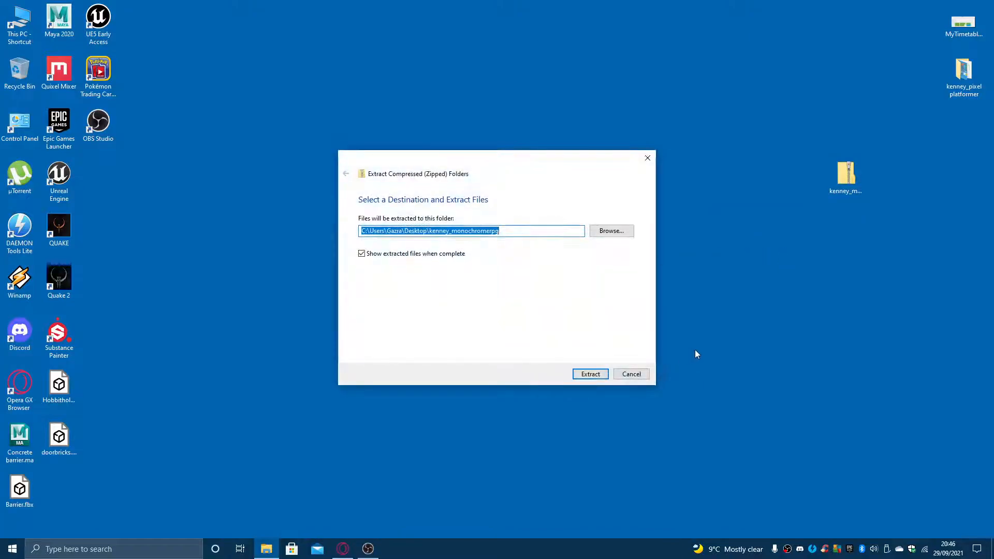
{"action": "key", "text": "Return"}
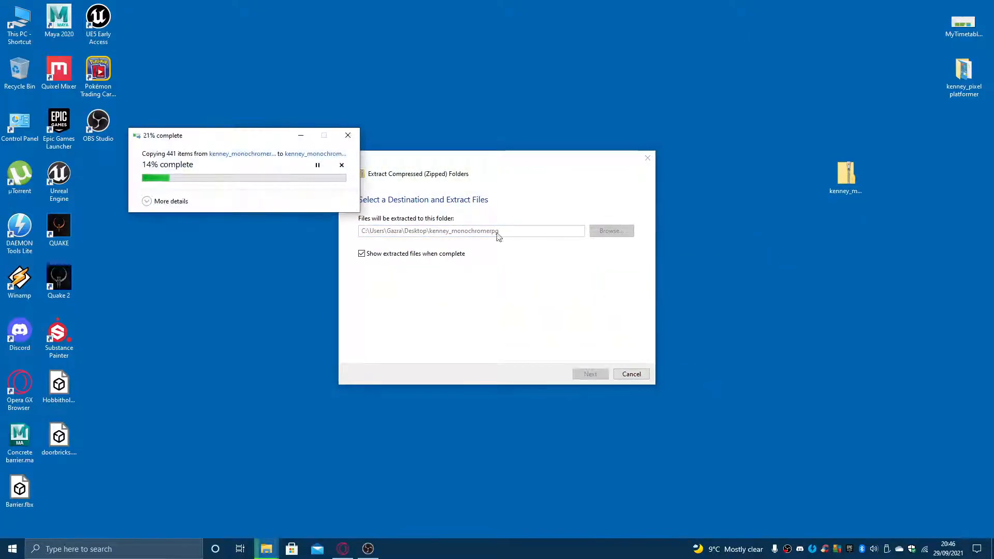
Step: Switch back to the test project in Construct 3 and close the extracted folder's window
{"action": "left_click", "coordinate": [368, 549]}
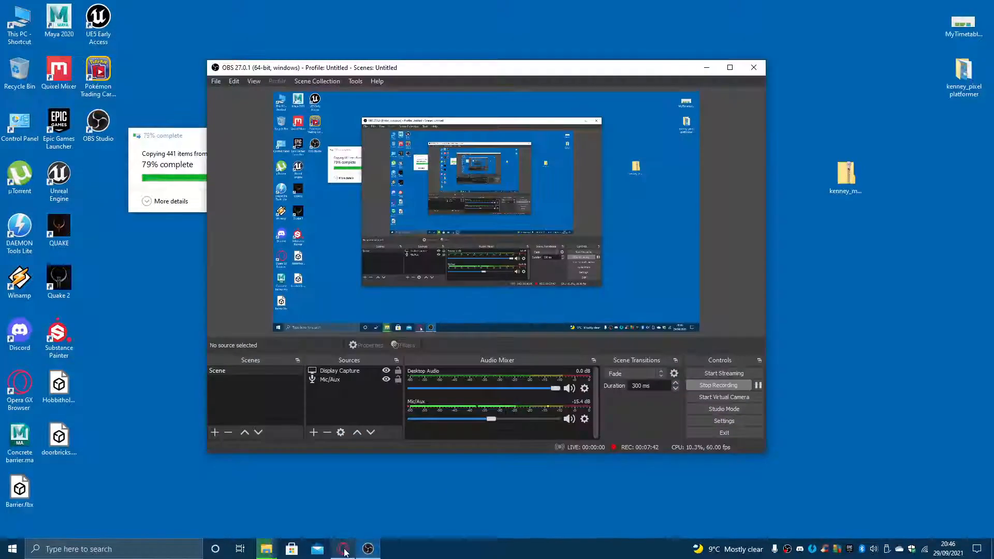
{"action": "left_click", "coordinate": [343, 549]}
{"action": "left_click", "coordinate": [290, 8]}
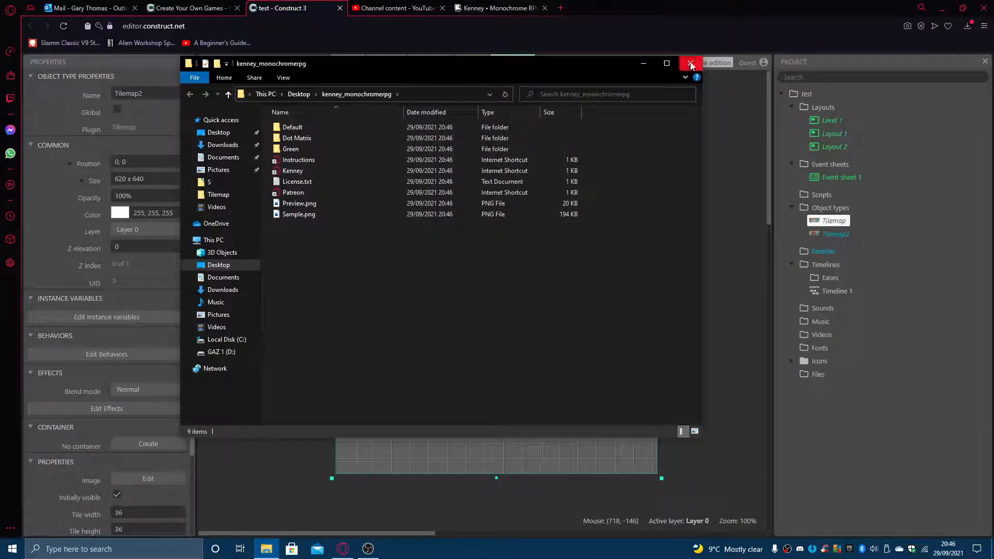
{"action": "left_click", "coordinate": [692, 64]}
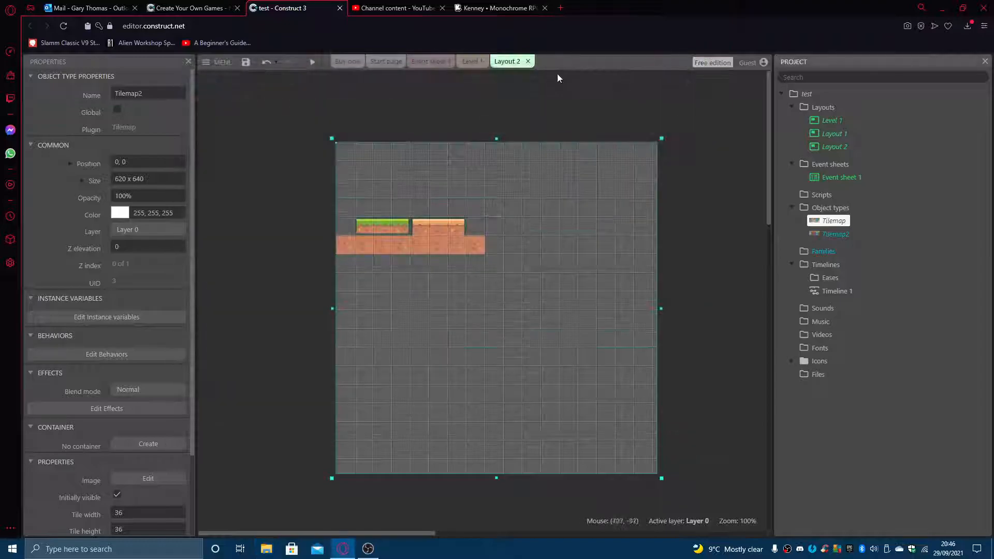
{"action": "left_click", "coordinate": [562, 77]}
Step: Add a new layout to the test project without an event sheet
{"action": "left_click", "coordinate": [218, 62]}
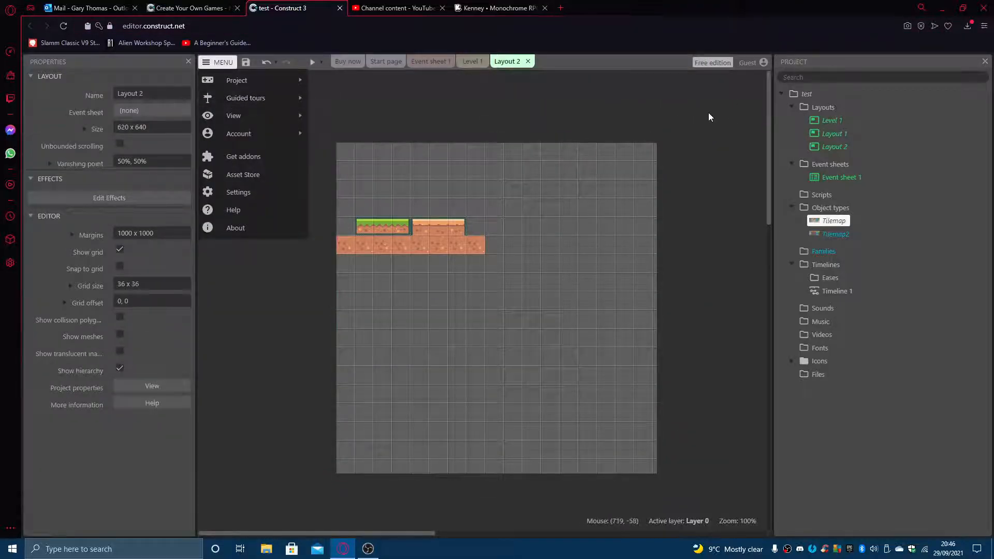
{"action": "left_click", "coordinate": [823, 107]}
{"action": "right_click", "coordinate": [824, 108]}
{"action": "left_click", "coordinate": [850, 114]}
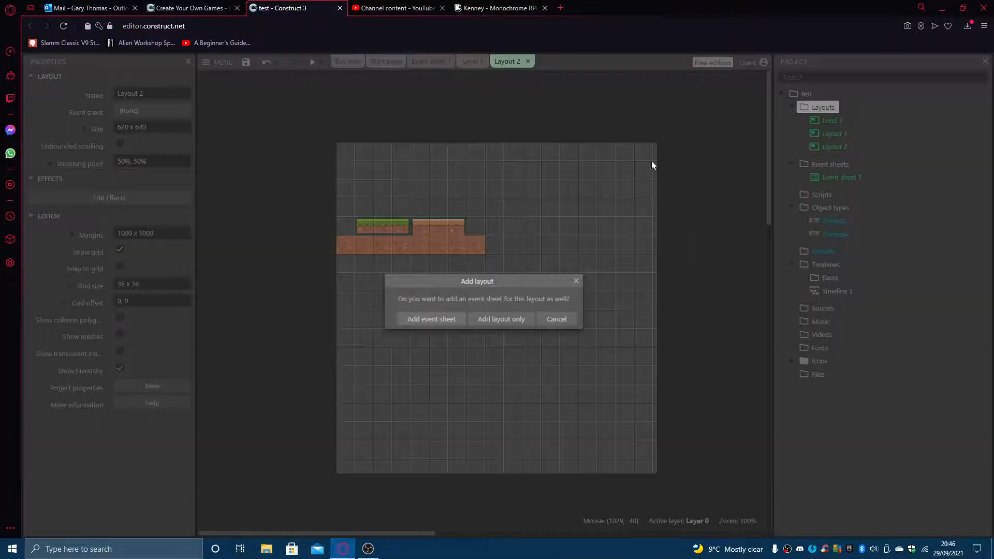
{"action": "left_click", "coordinate": [501, 320]}
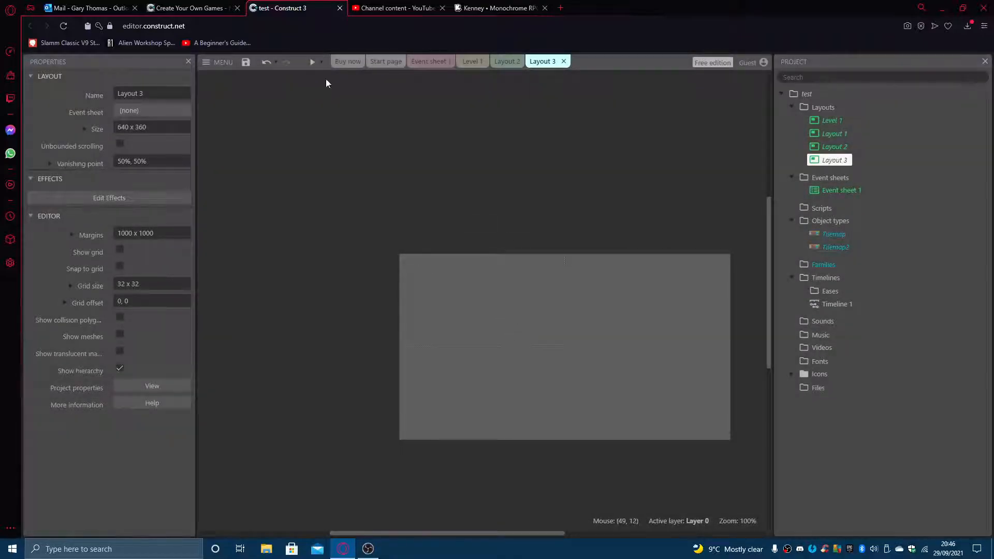
Step: Insert a new Tilemap object into Layout 3
{"action": "right_click", "coordinate": [457, 290]}
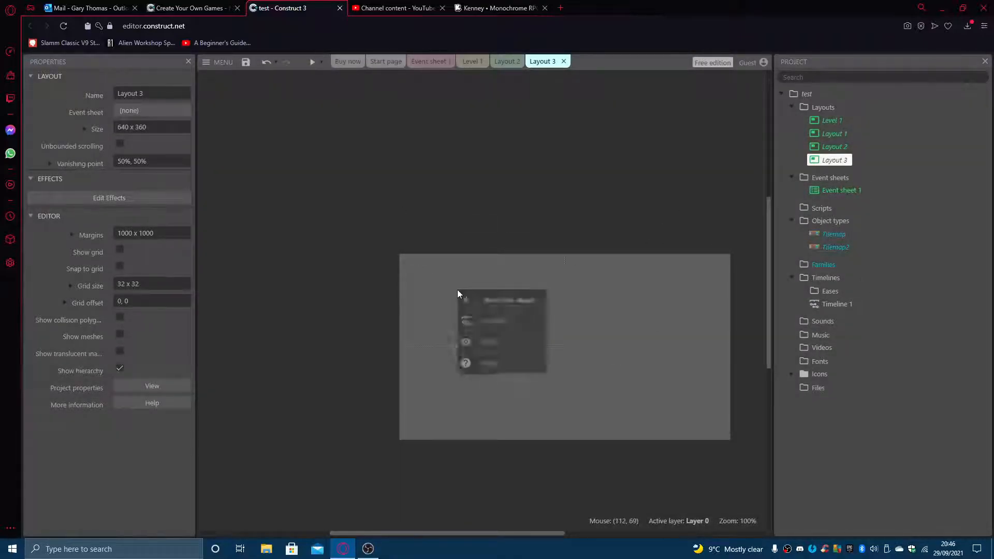
{"action": "left_click", "coordinate": [499, 306]}
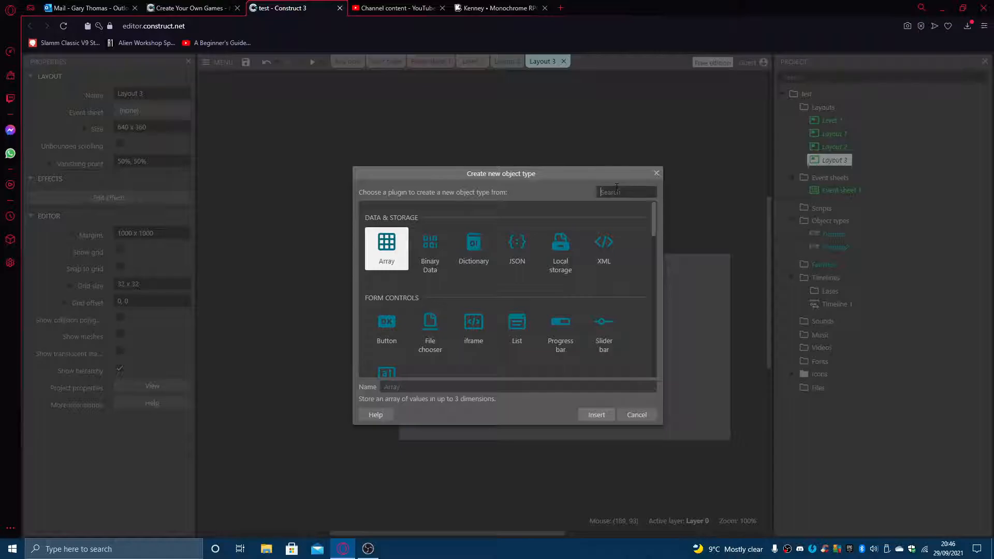
{"action": "type", "text": "tile"}
{"action": "left_click", "coordinate": [432, 241]}
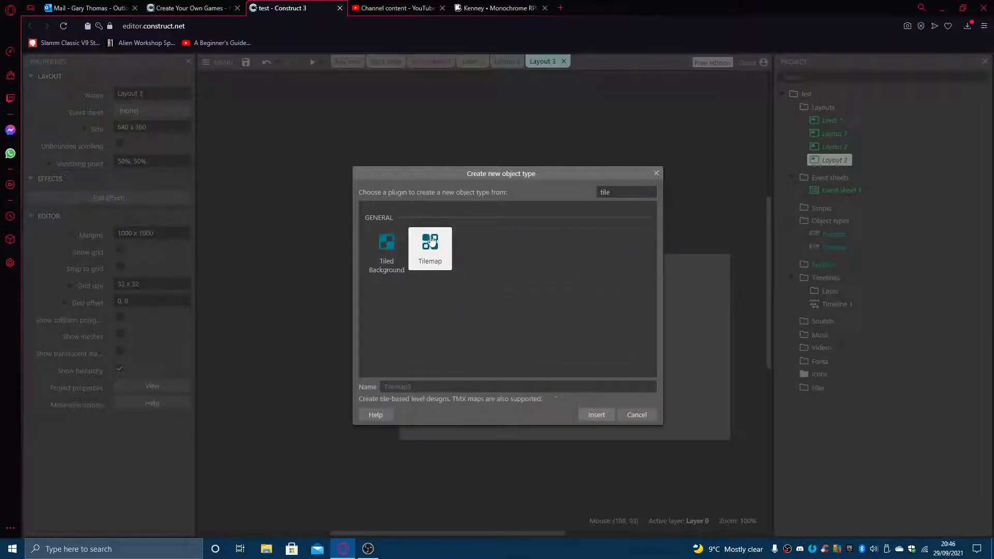
{"action": "left_click", "coordinate": [596, 415]}
{"action": "left_click", "coordinate": [463, 288]}
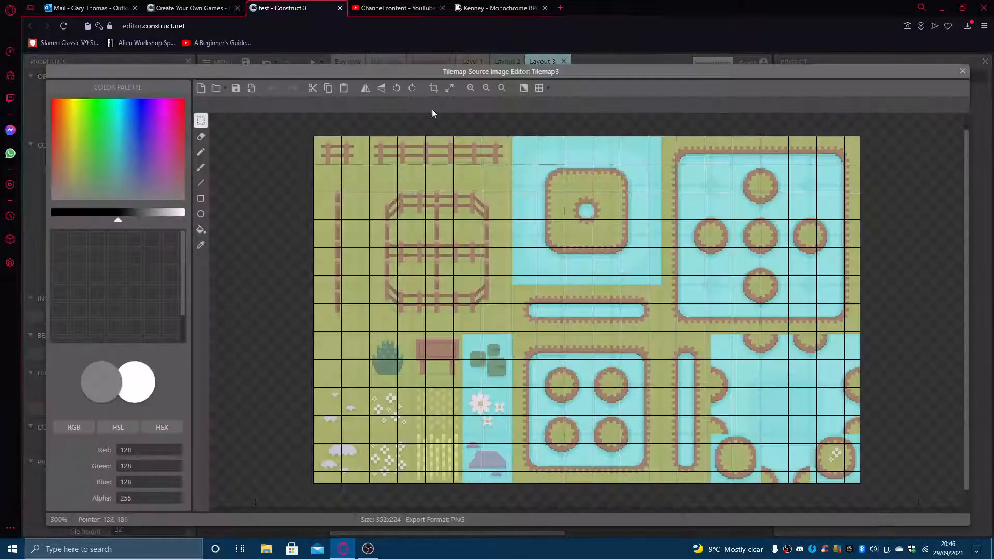
Step: Load tilemap_packed.png from the desktop's kenney_monochromerpg\Default\Tilemap folder as the new tilemap's source image and close the image editor
{"action": "left_click", "coordinate": [228, 89]}
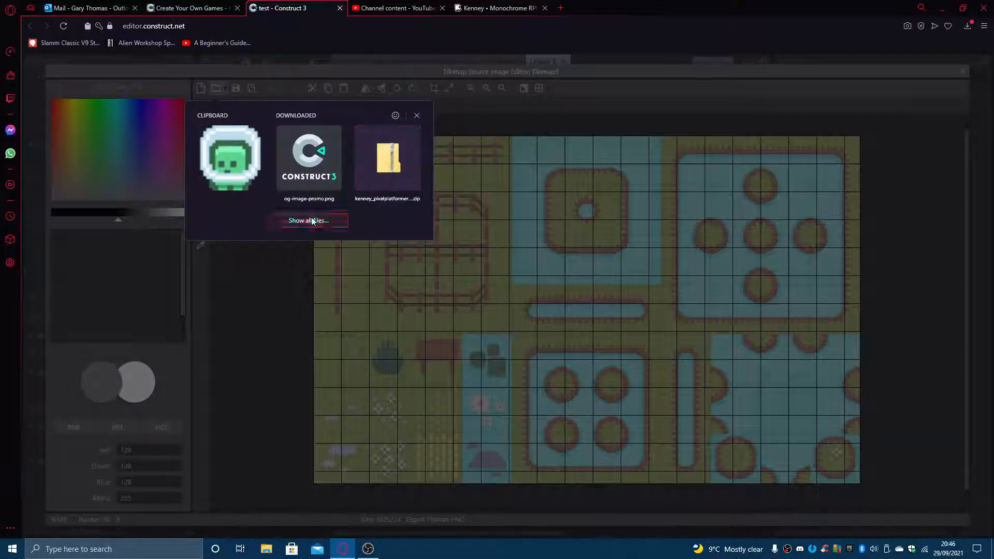
{"action": "left_click", "coordinate": [310, 222]}
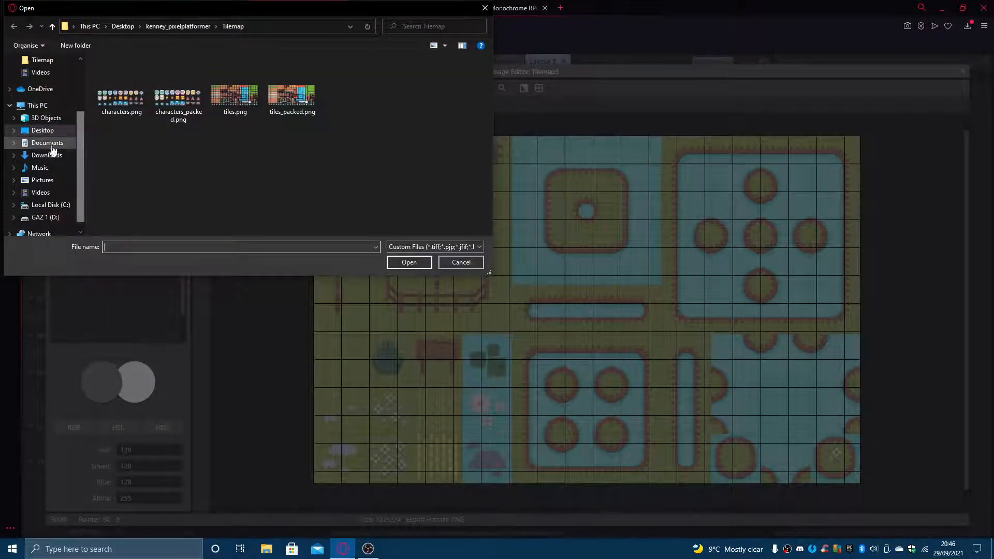
{"action": "left_click", "coordinate": [41, 130]}
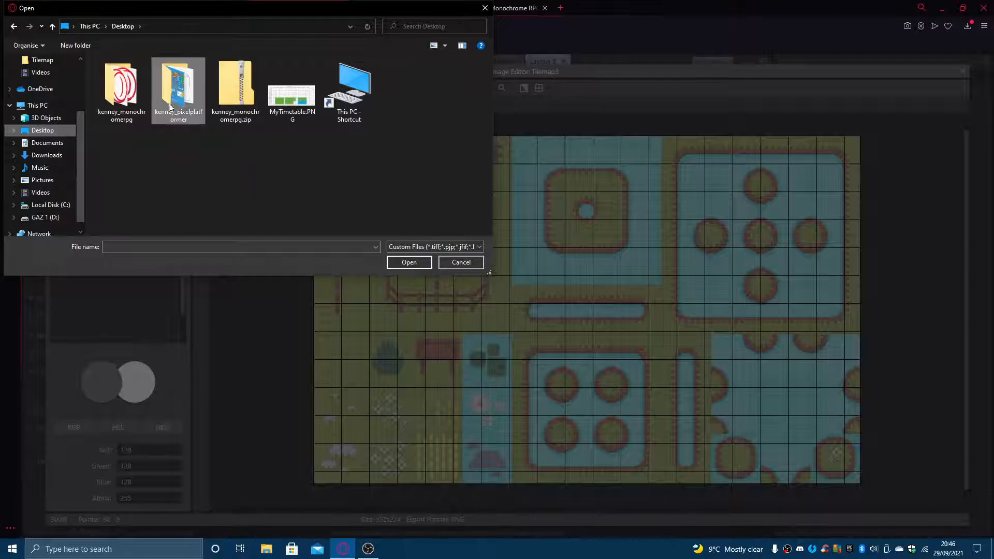
{"action": "double_click", "coordinate": [122, 91]}
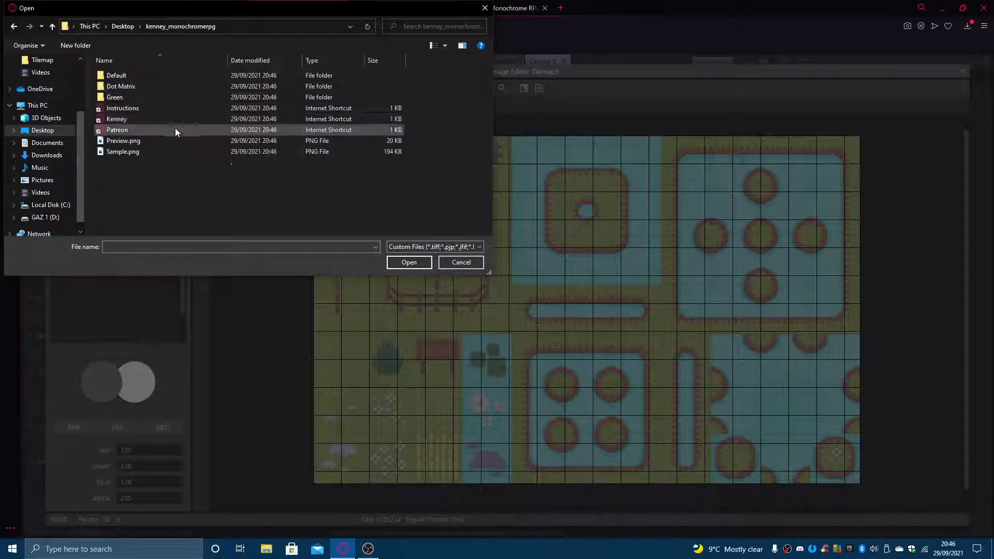
{"action": "double_click", "coordinate": [117, 77]}
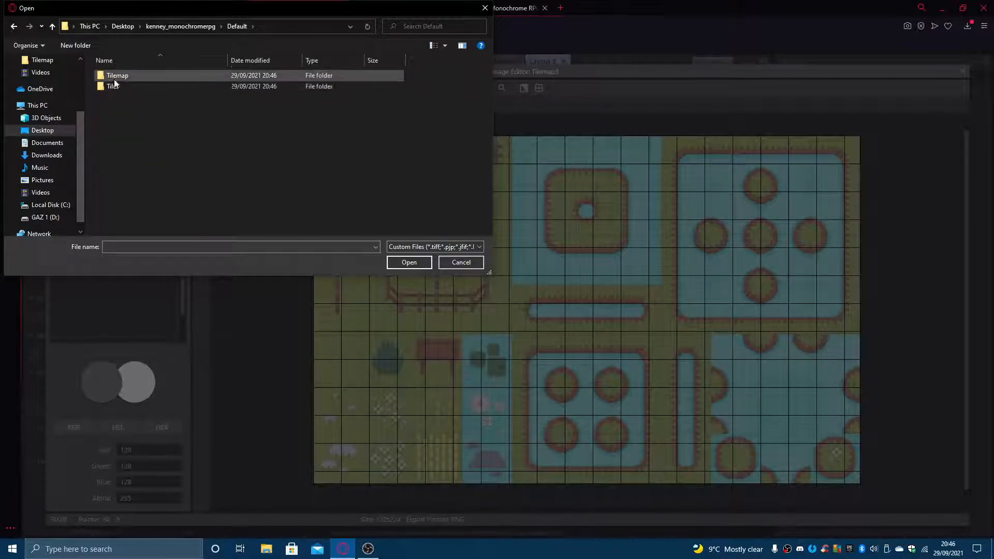
{"action": "double_click", "coordinate": [114, 79]}
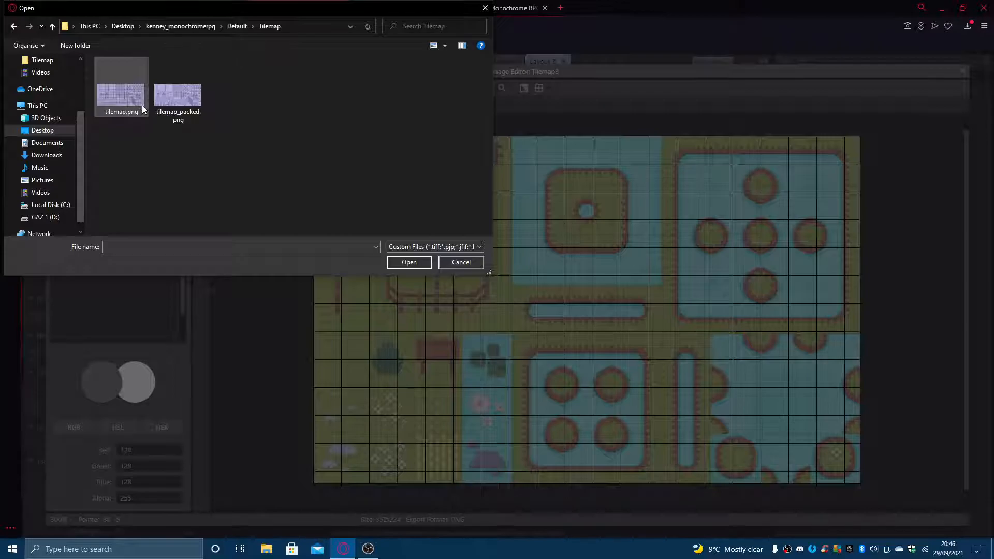
{"action": "left_click", "coordinate": [180, 100]}
{"action": "left_click", "coordinate": [405, 265]}
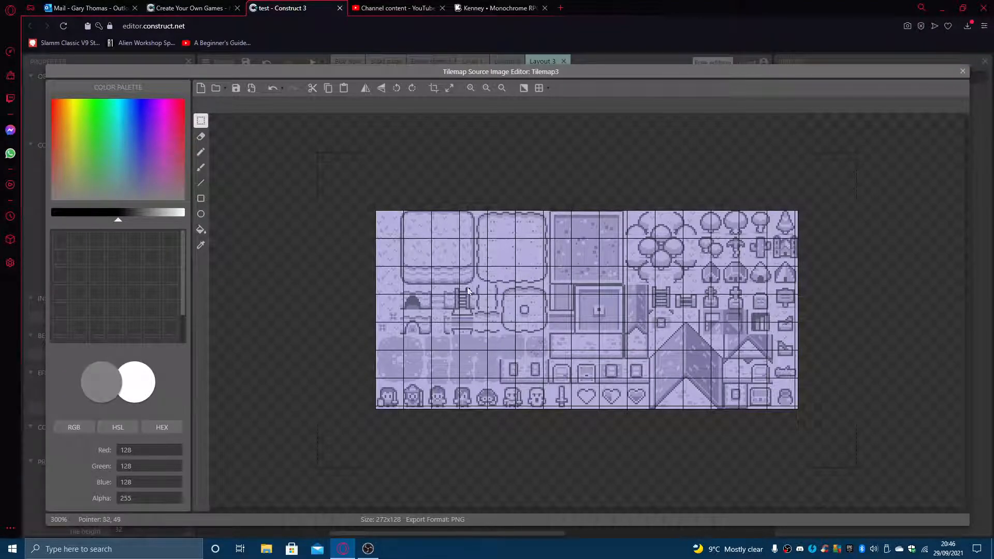
{"action": "left_click", "coordinate": [963, 72]}
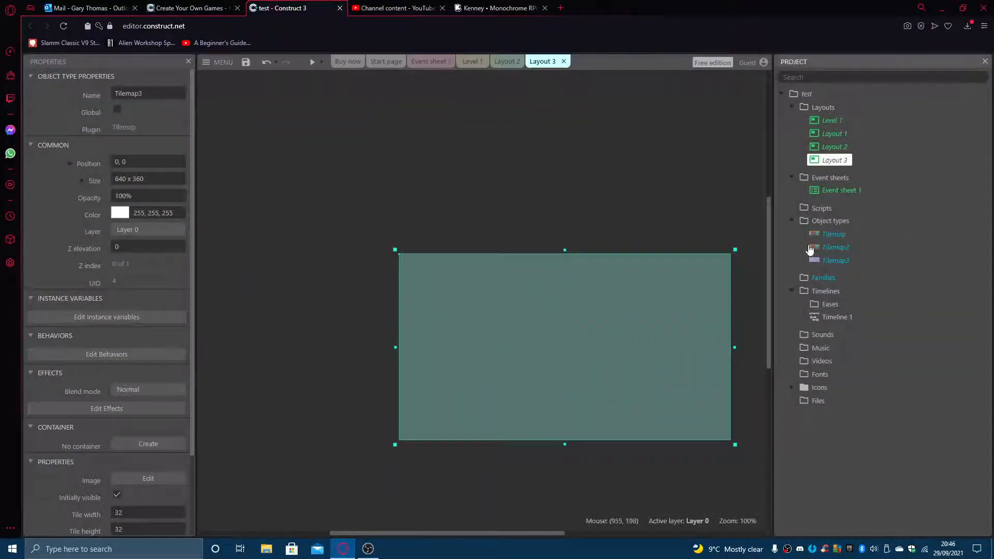
Step: Display the Tilemap bar for Layout 3's tilemap and select the first tile of the monochrome tileset
{"action": "left_click", "coordinate": [218, 62]}
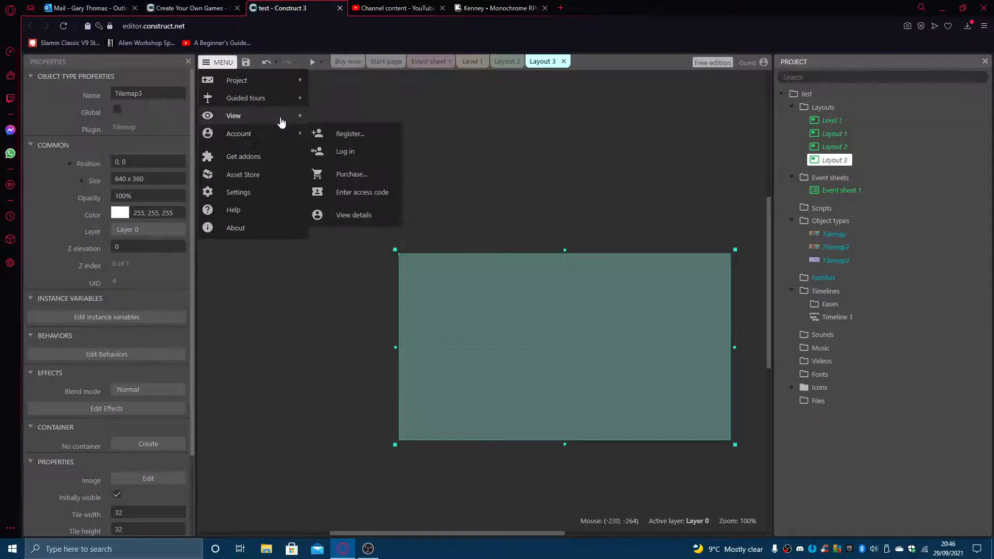
{"action": "mouse_move", "coordinate": [281, 117]}
{"action": "mouse_move", "coordinate": [345, 117]}
{"action": "left_click", "coordinate": [448, 166]}
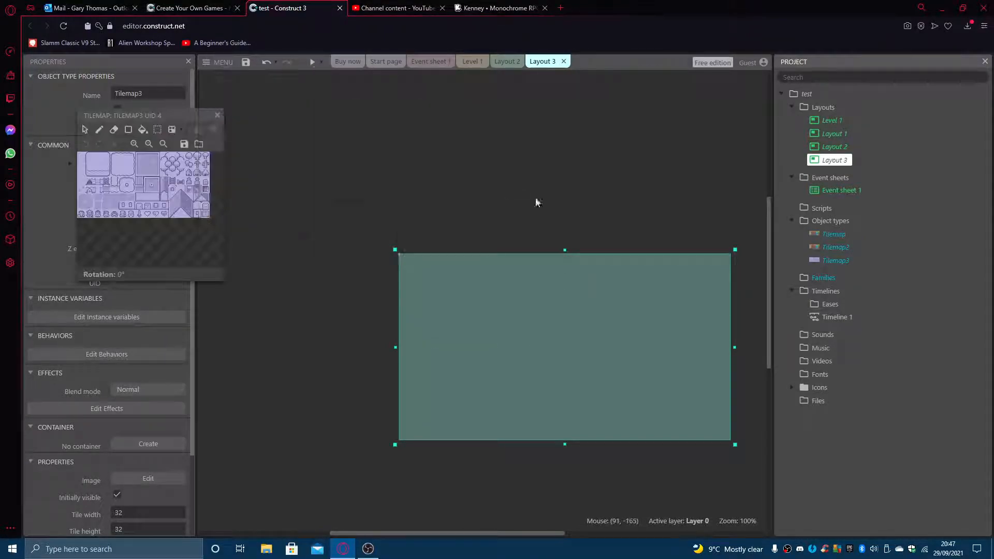
{"action": "left_click", "coordinate": [87, 162]}
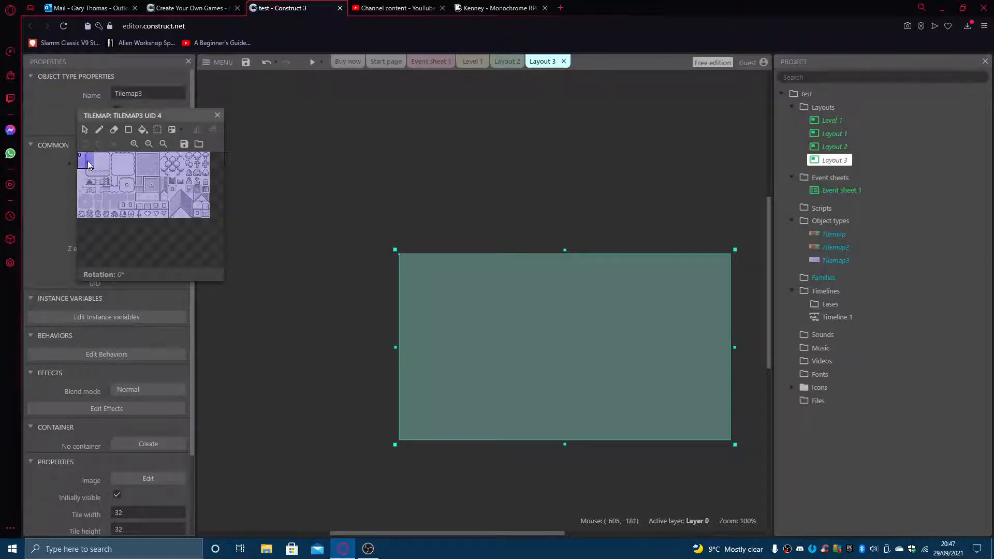
{"action": "left_click_drag", "start_coordinate": [158, 116], "coordinate": [187, 106]}
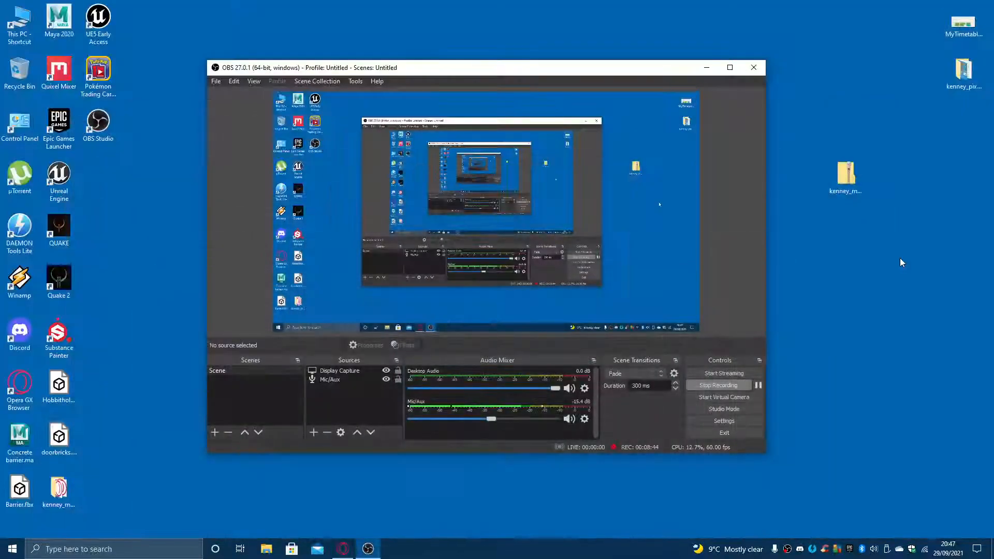
Step: Move the extracted kenney_monochromerpg folder beside its zip file on the desktop and open it
{"action": "left_click", "coordinate": [706, 67]}
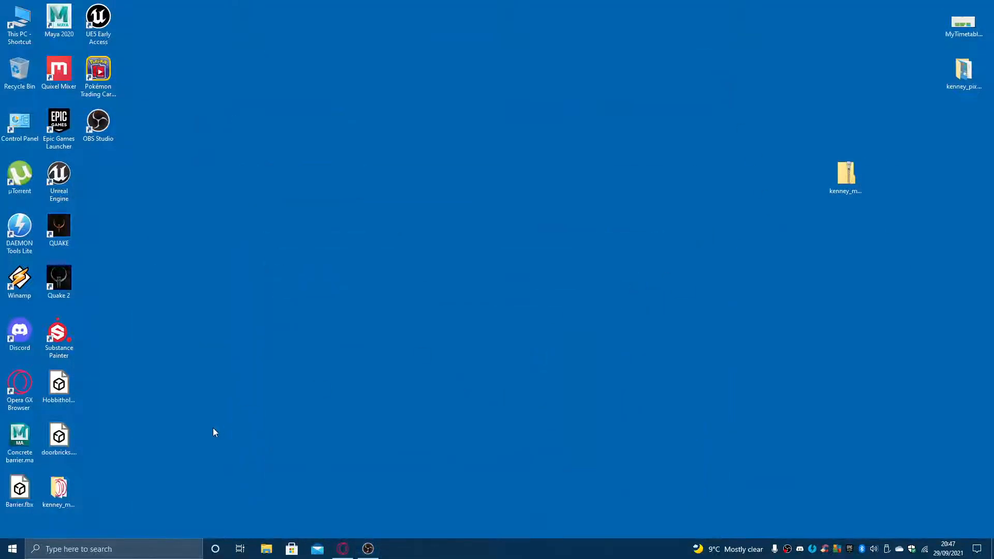
{"action": "left_click_drag", "start_coordinate": [58, 490], "coordinate": [804, 180]}
{"action": "double_click", "coordinate": [806, 176]}
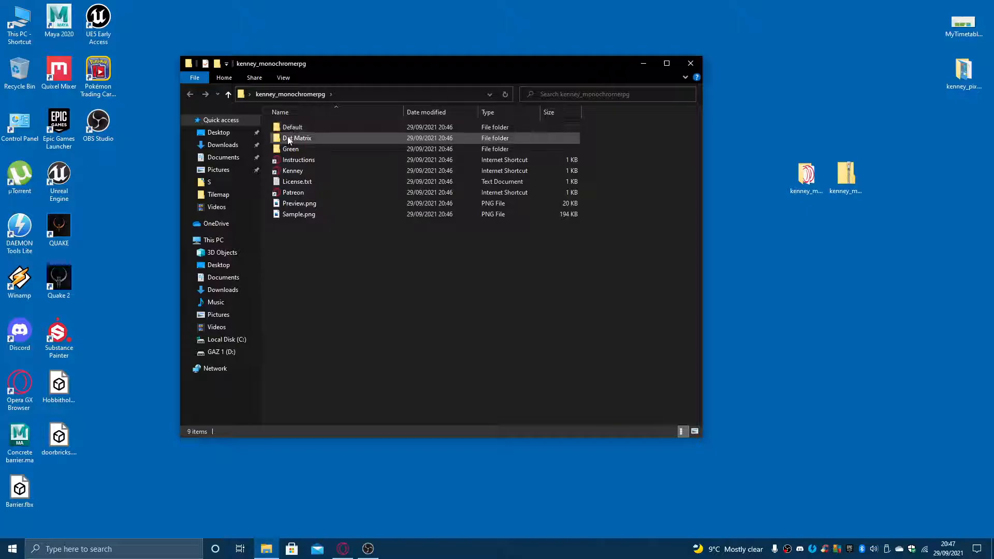
Step: Open the Default\Tilemap folder and examine the image dimensions in the properties of tilemap_packed.png
{"action": "double_click", "coordinate": [292, 126]}
{"action": "double_click", "coordinate": [292, 126]}
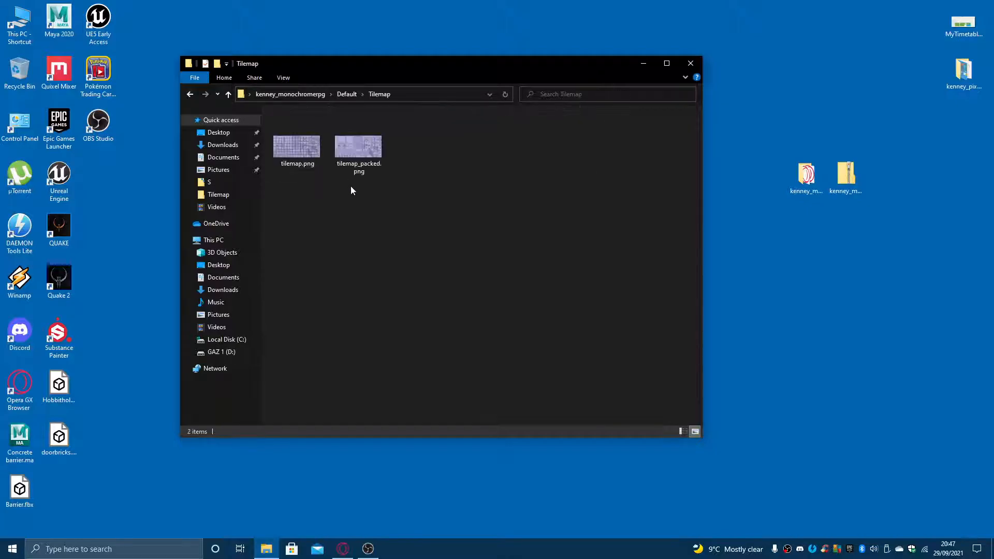
{"action": "right_click", "coordinate": [368, 152]}
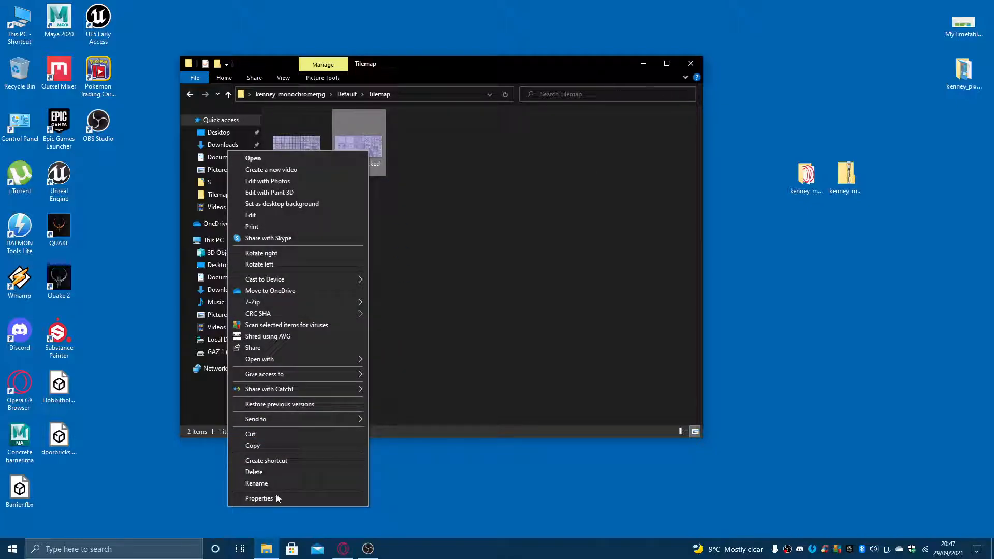
{"action": "left_click", "coordinate": [277, 497]}
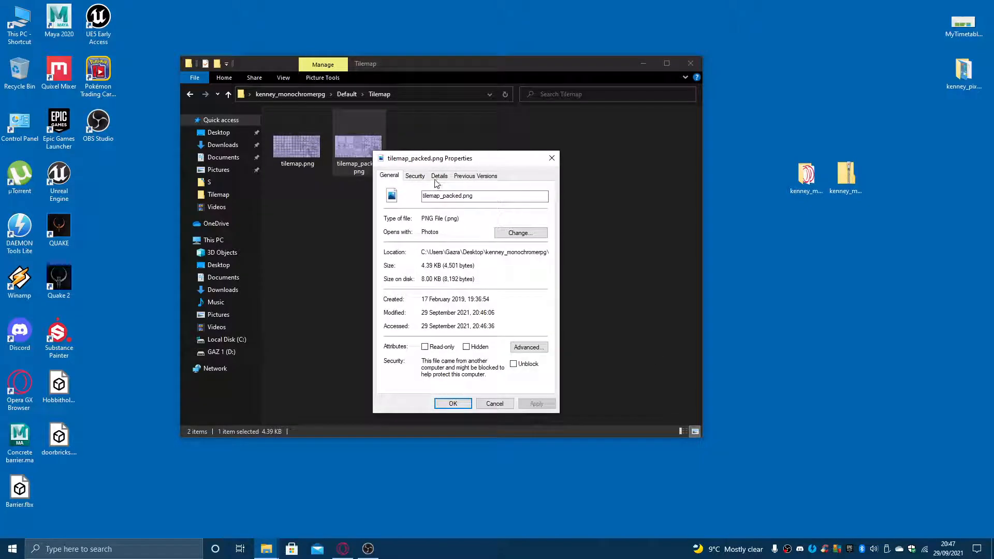
{"action": "left_click", "coordinate": [440, 176]}
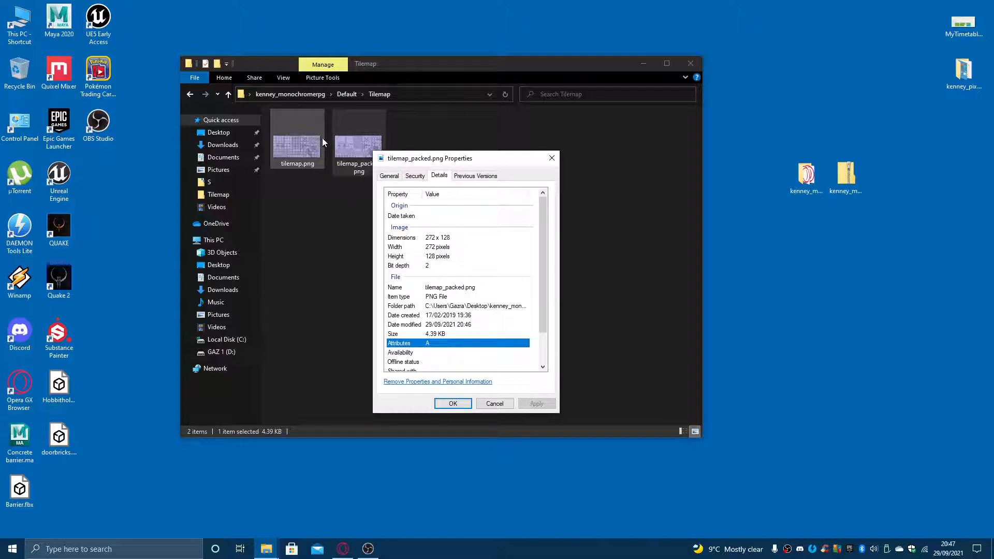
Step: Open Calculator, divide the image height of 128 pixels by 8 to get the tile size, and close Calculator
{"action": "left_click", "coordinate": [121, 548]}
{"action": "type", "text": "calc"}
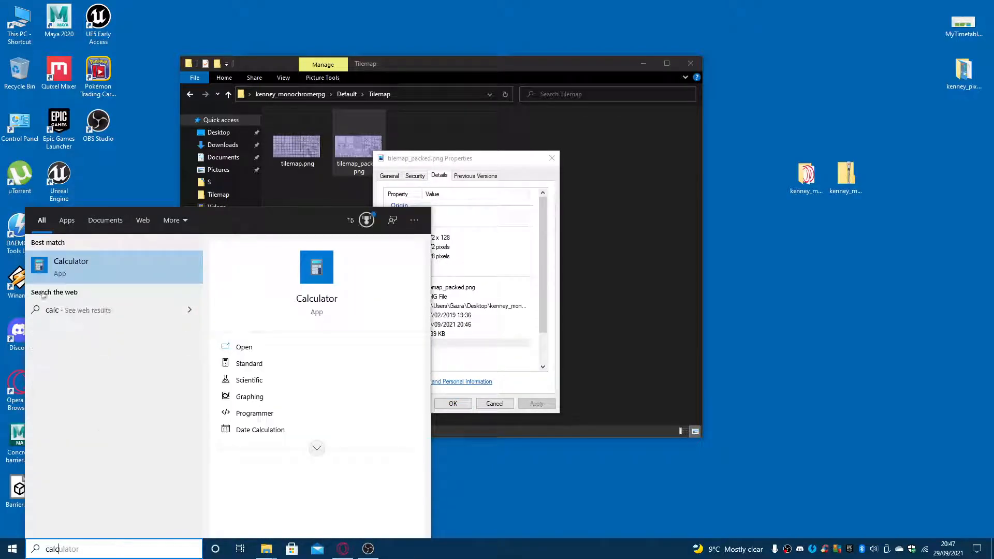
{"action": "key", "text": "Return"}
{"action": "left_click", "coordinate": [81, 288]}
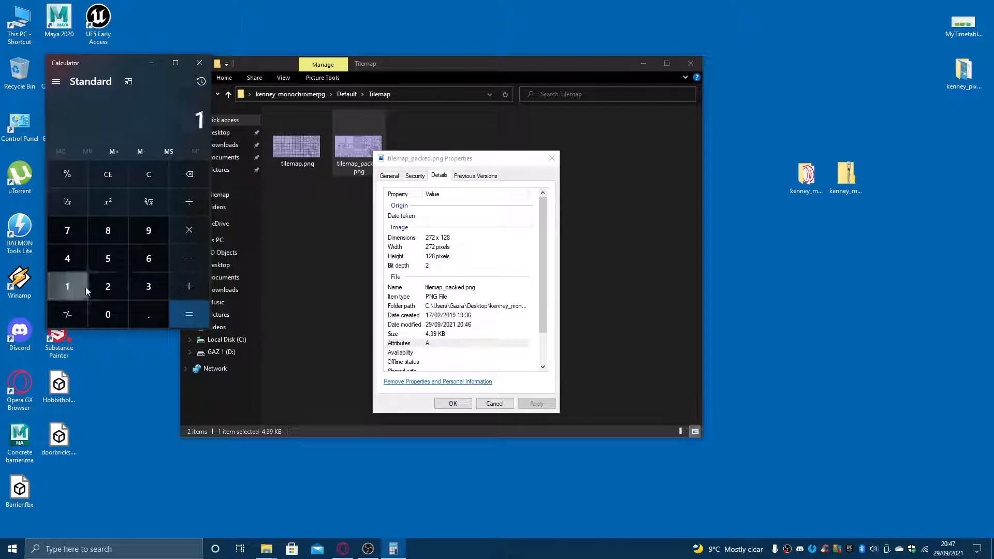
{"action": "left_click", "coordinate": [115, 235]}
{"action": "left_click", "coordinate": [125, 236]}
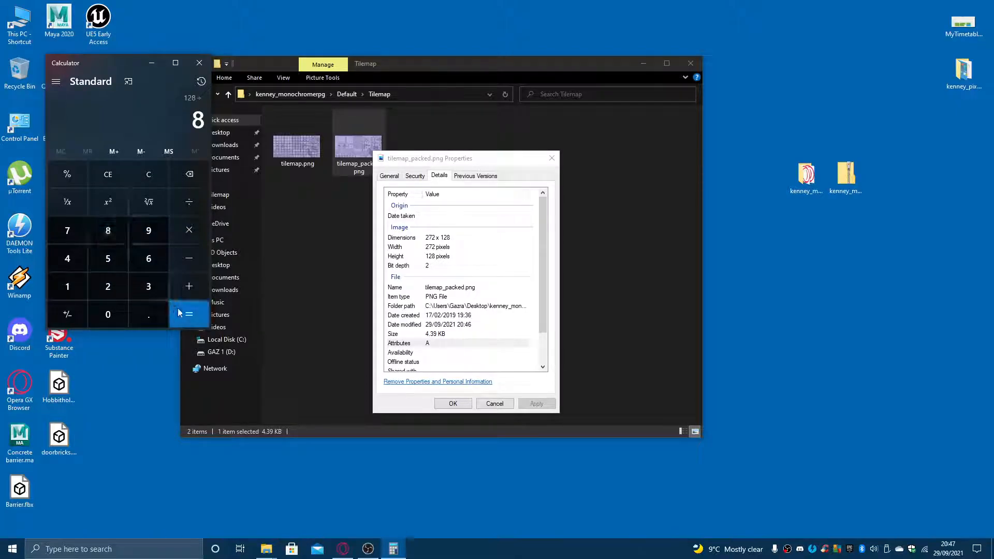
{"action": "left_click", "coordinate": [200, 62]}
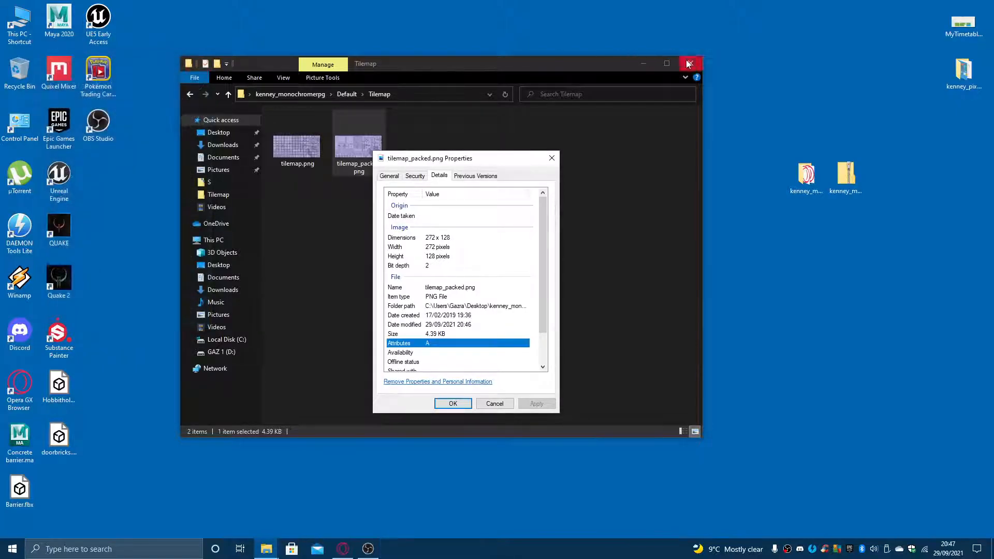
Step: Switch back to Construct 3 and set the tile width and tile height of Layout 3's tilemap to 16
{"action": "left_click", "coordinate": [343, 549]}
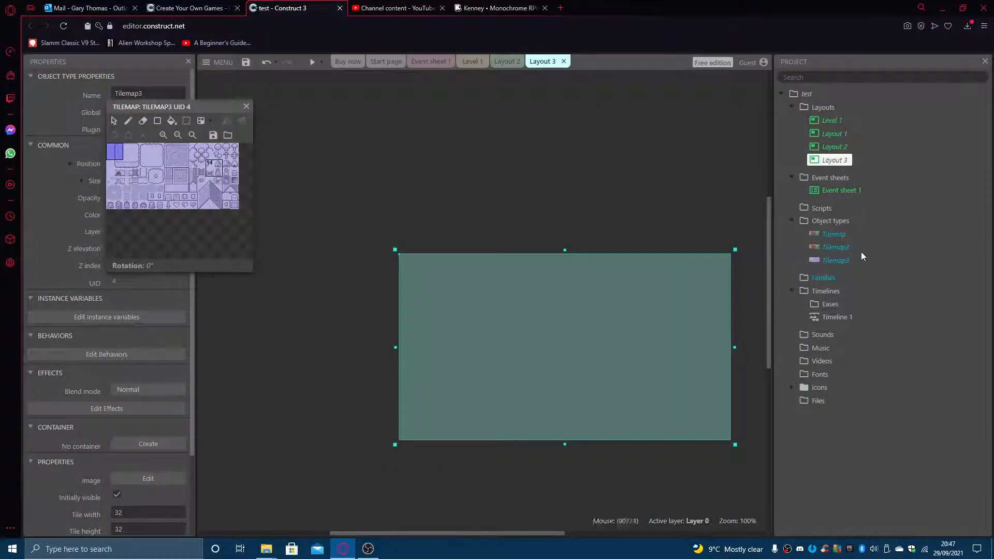
{"action": "left_click", "coordinate": [152, 510]}
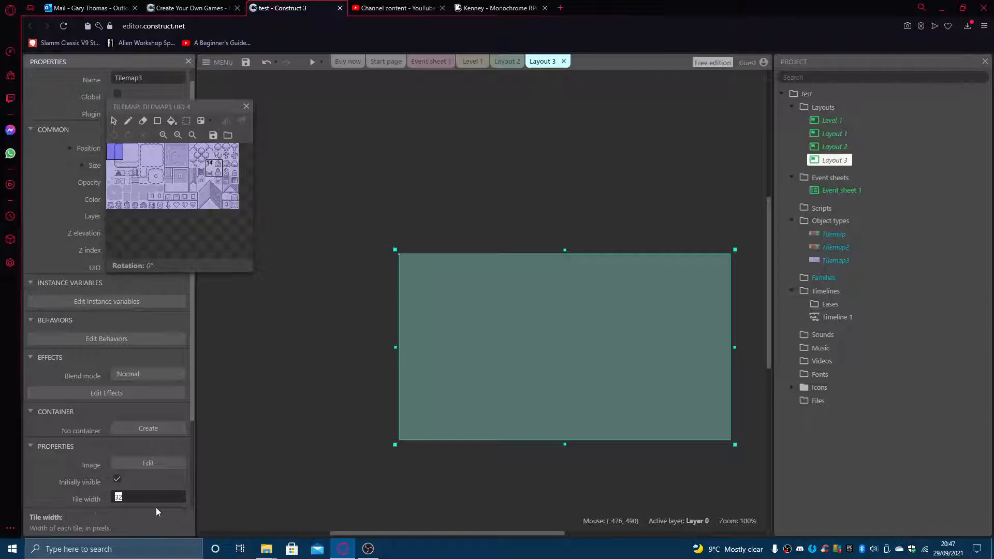
{"action": "type", "text": "16"}
{"action": "key", "text": "Tab"}
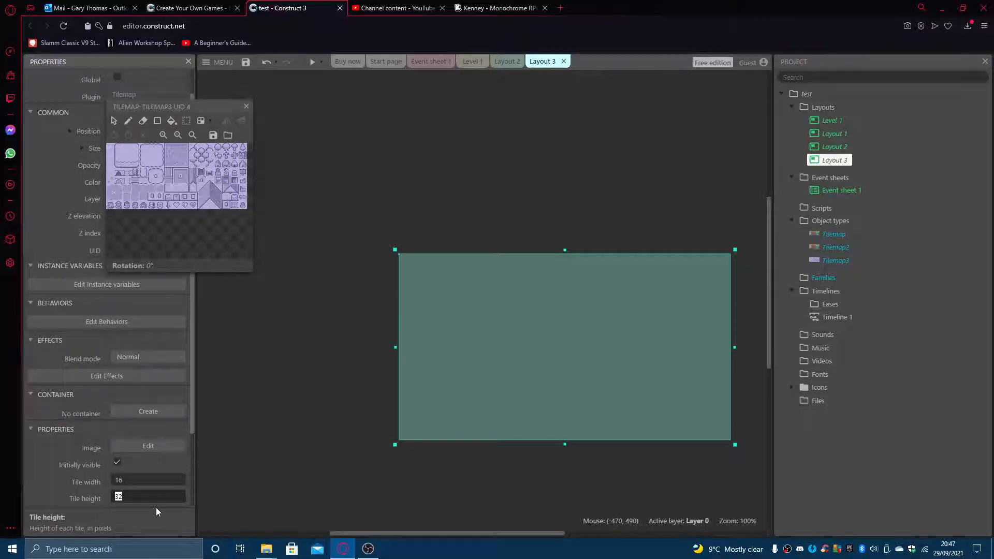
{"action": "type", "text": "16"}
{"action": "key", "text": "Tab"}
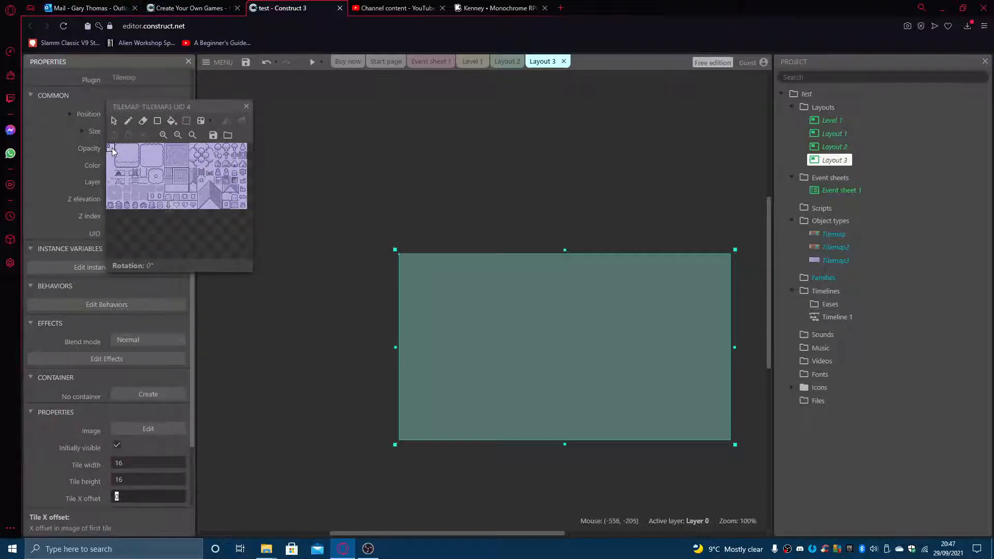
Step: Enlarge and reposition the Tilemap bar and magnify the monochrome tileset inside it
{"action": "left_click", "coordinate": [204, 106]}
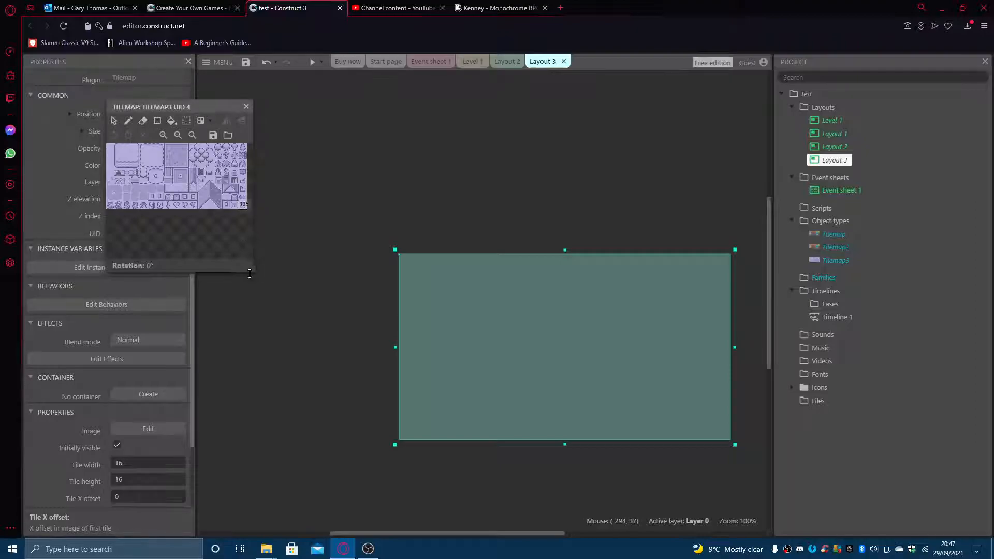
{"action": "left_click_drag", "start_coordinate": [254, 275], "coordinate": [381, 421]}
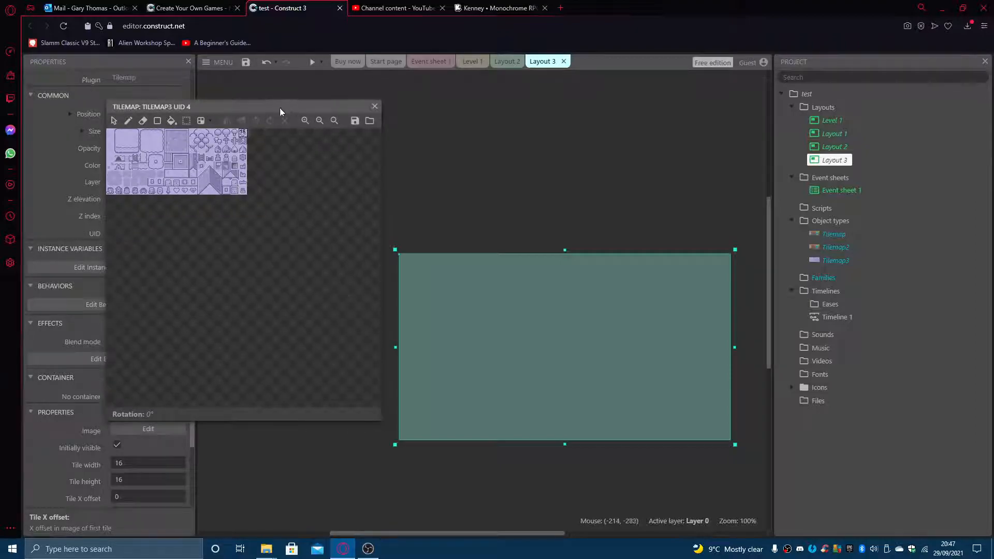
{"action": "left_click_drag", "start_coordinate": [287, 111], "coordinate": [245, 122]}
{"action": "left_click", "coordinate": [262, 133]}
{"action": "left_click", "coordinate": [262, 133]}
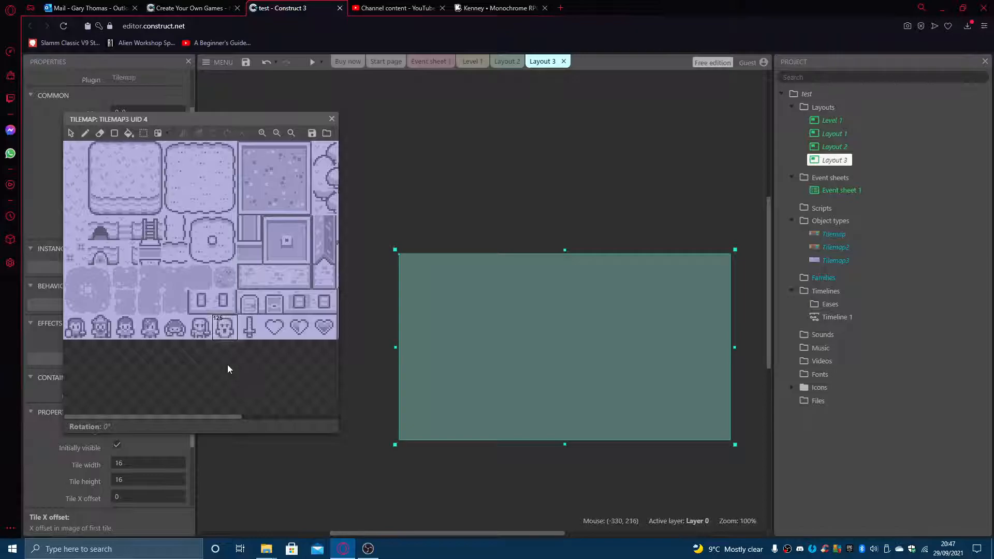
Step: Select the 3 by 3 rounded ground patch without a cliff edge in the tileset and stamp it once in Layout 3 with the Pencil tool
{"action": "left_click_drag", "start_coordinate": [175, 152], "coordinate": [223, 208]}
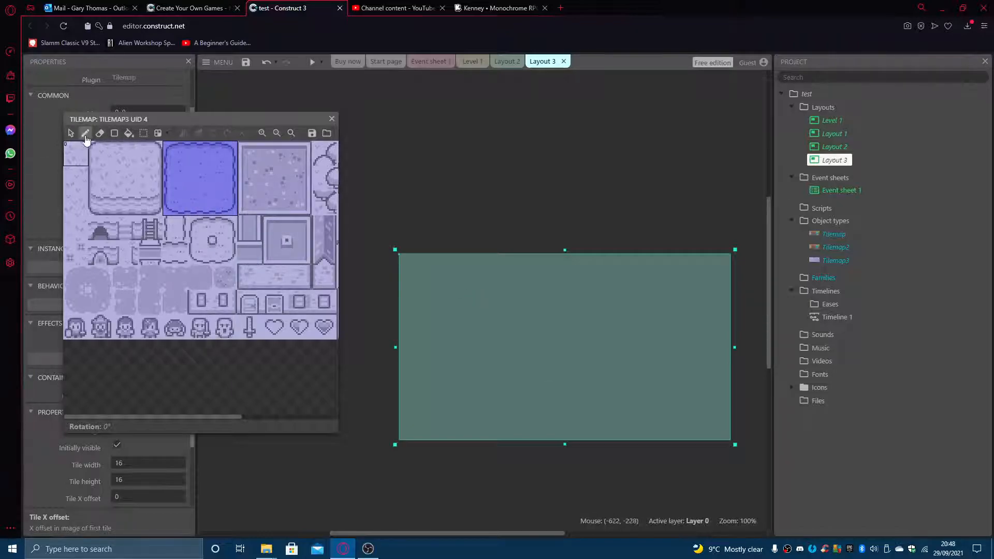
{"action": "left_click", "coordinate": [85, 133]}
{"action": "left_click", "coordinate": [446, 293]}
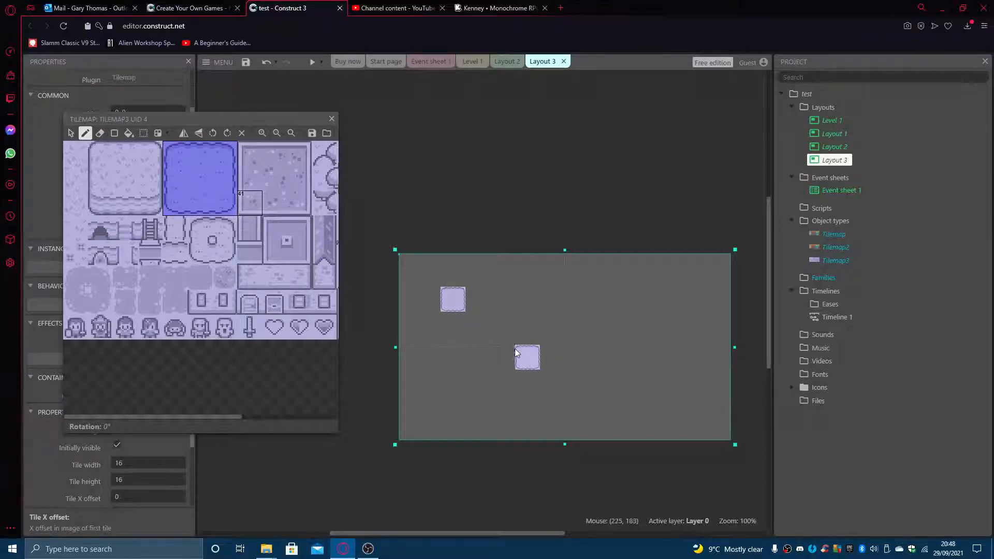
Step: Select the column of three plain ground tiles at the tileset's left edge and paint it down the left side of the stamped patch
{"action": "scroll", "coordinate": [506, 302], "scroll_direction": "up", "scroll_amount": 2, "text": "ctrl"}
{"action": "scroll", "coordinate": [502, 303], "scroll_direction": "up", "scroll_amount": 2, "text": "ctrl"}
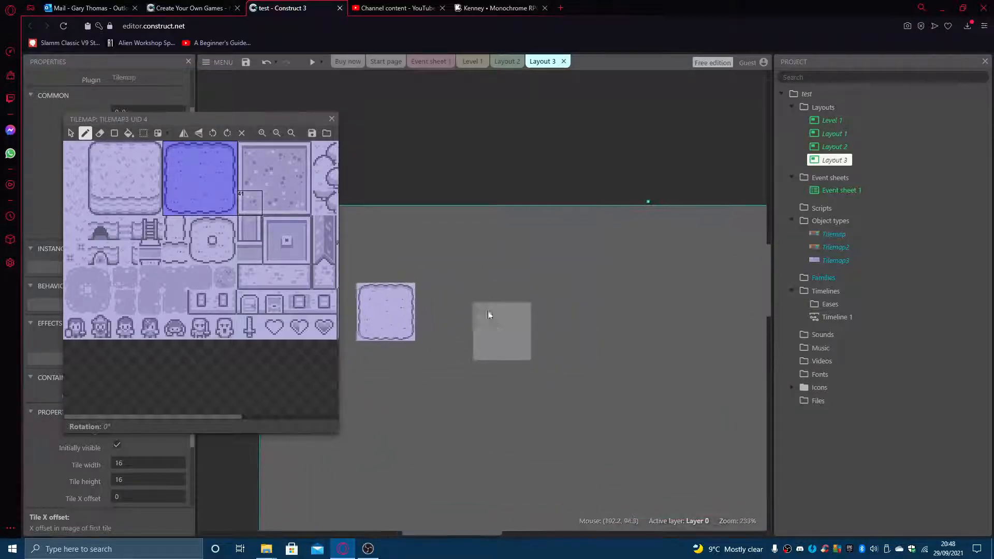
{"action": "middle_click_drag", "start_coordinate": [433, 272], "coordinate": [542, 255]}
{"action": "scroll", "coordinate": [580, 269], "scroll_direction": "up", "scroll_amount": 2}
{"action": "scroll", "coordinate": [586, 366], "scroll_direction": "up", "scroll_amount": 2}
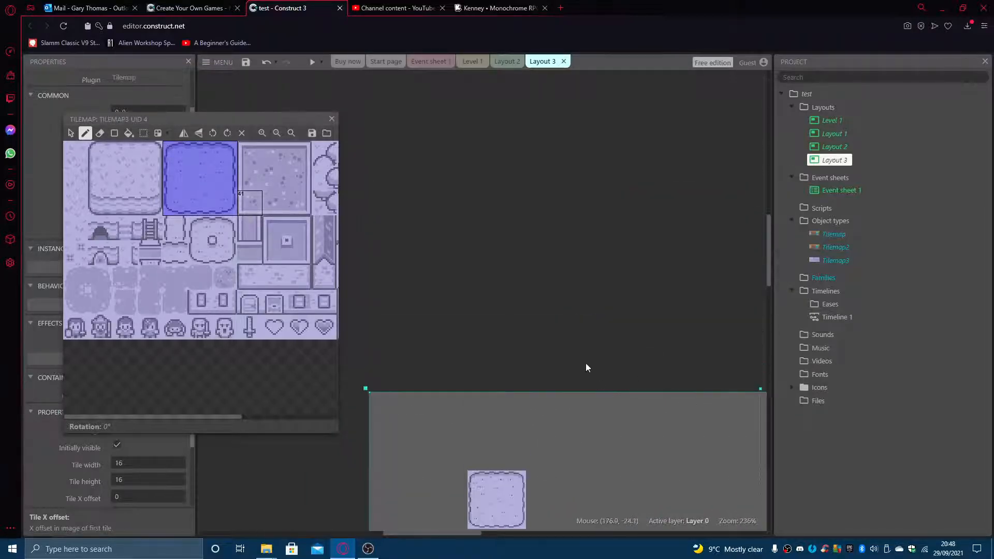
{"action": "scroll", "coordinate": [596, 389], "scroll_direction": "down", "scroll_amount": 5}
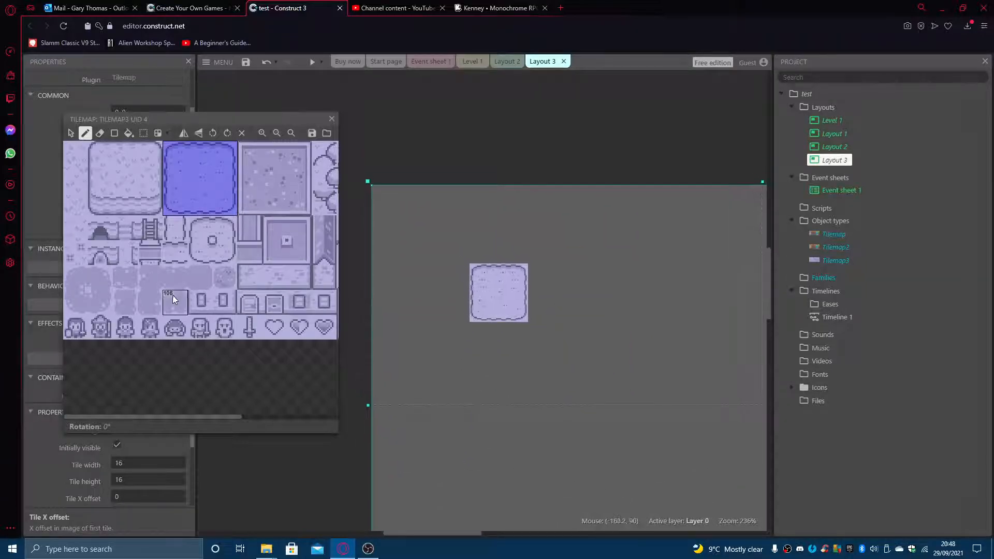
{"action": "left_click", "coordinate": [77, 158]}
{"action": "left_click_drag", "start_coordinate": [76, 174], "coordinate": [76, 204]}
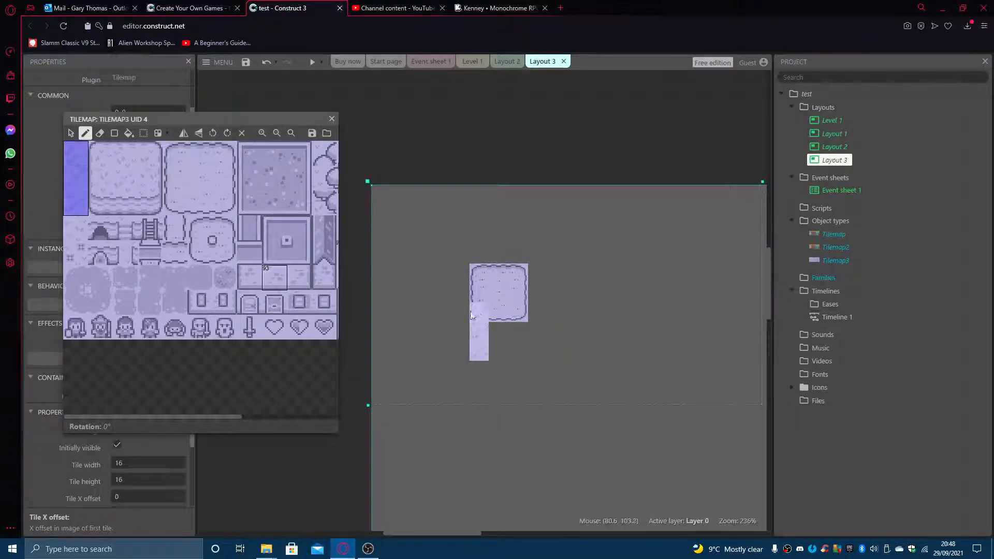
{"action": "left_click", "coordinate": [460, 274]}
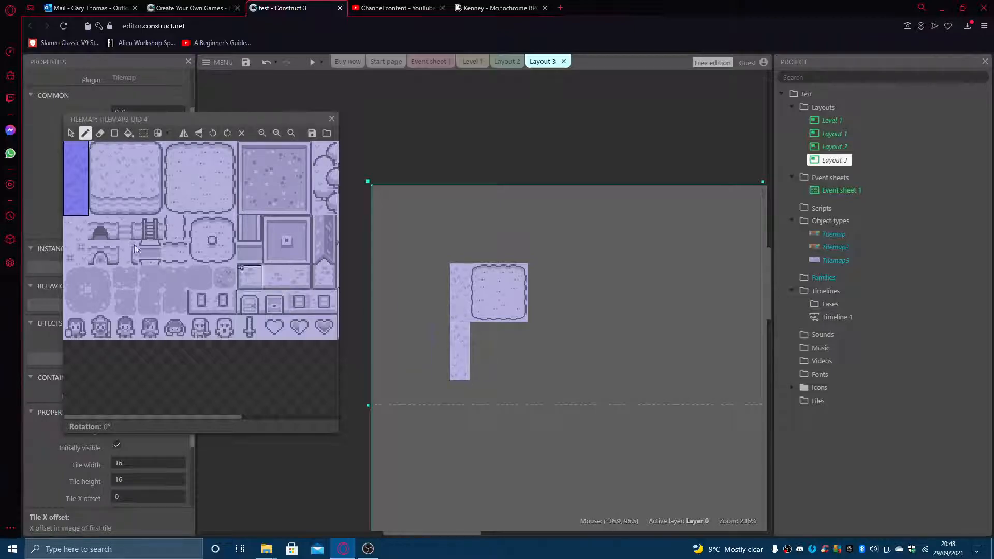
Step: Surround the rounded patch with single plain ground tiles, using the third and second tiles of the tileset's first column
{"action": "left_click", "coordinate": [76, 203]}
{"action": "left_click", "coordinate": [486, 340]}
{"action": "mouse_move", "coordinate": [486, 340]}
{"action": "left_mouse_down"}
{"action": "mouse_move", "coordinate": [515, 337]}
{"action": "mouse_move", "coordinate": [517, 352]}
{"action": "mouse_move", "coordinate": [539, 355]}
{"action": "mouse_move", "coordinate": [540, 263]}
{"action": "mouse_move", "coordinate": [438, 265]}
{"action": "mouse_move", "coordinate": [511, 230]}
{"action": "mouse_move", "coordinate": [560, 234]}
{"action": "left_mouse_up"}
{"action": "left_click", "coordinate": [76, 179]}
{"action": "left_click_drag", "start_coordinate": [441, 276], "coordinate": [438, 375]}
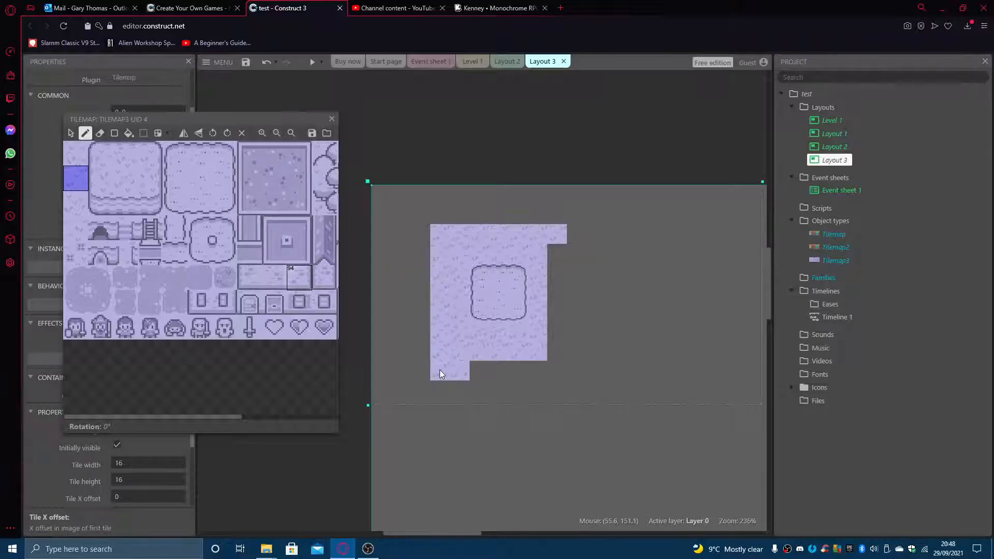
Step: Display the Level 1 layout and close the Tilemap bar to view the whole level
{"action": "left_click", "coordinate": [477, 61]}
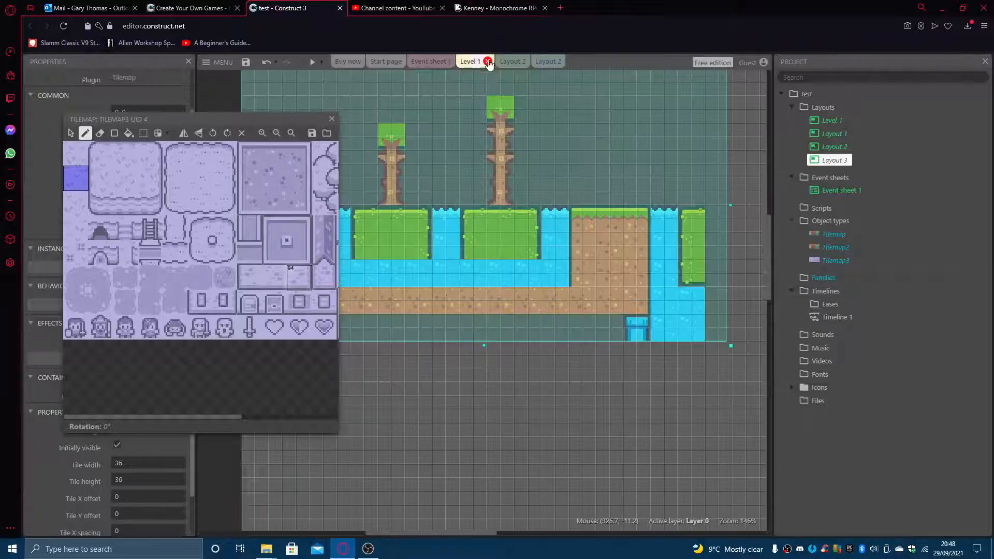
{"action": "left_click", "coordinate": [332, 119]}
{"action": "left_click", "coordinate": [534, 325]}
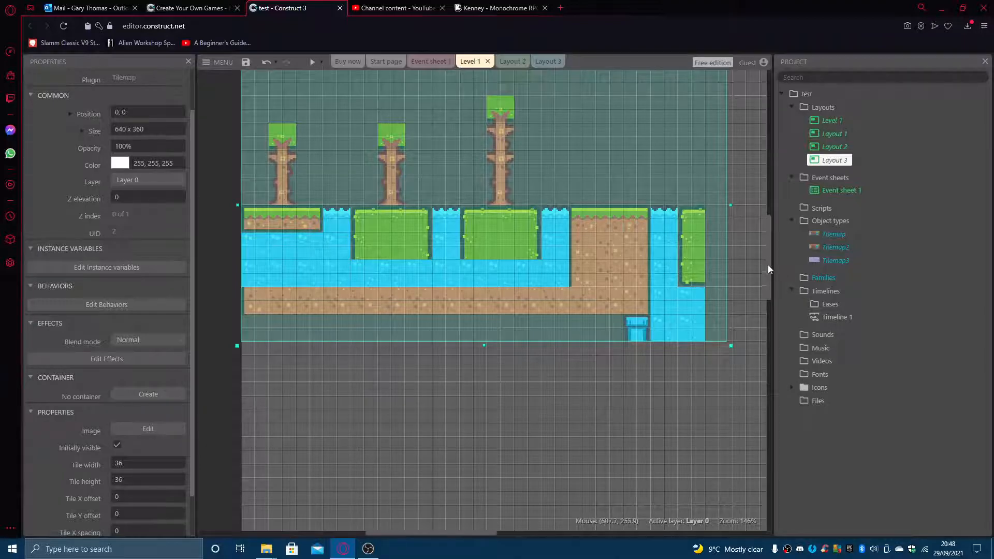
{"action": "scroll", "coordinate": [767, 267], "scroll_direction": "up", "scroll_amount": 1}
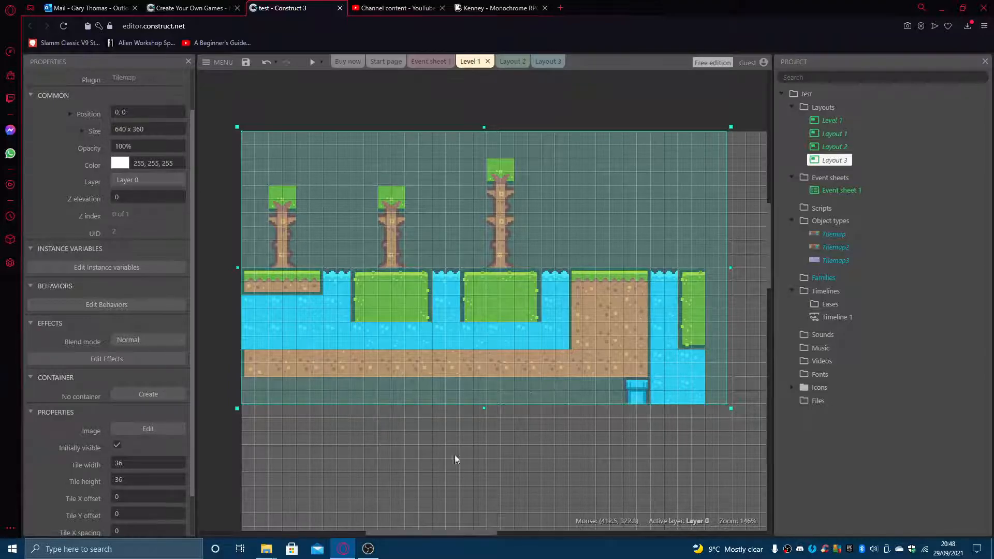
{"action": "left_click", "coordinate": [369, 549]}
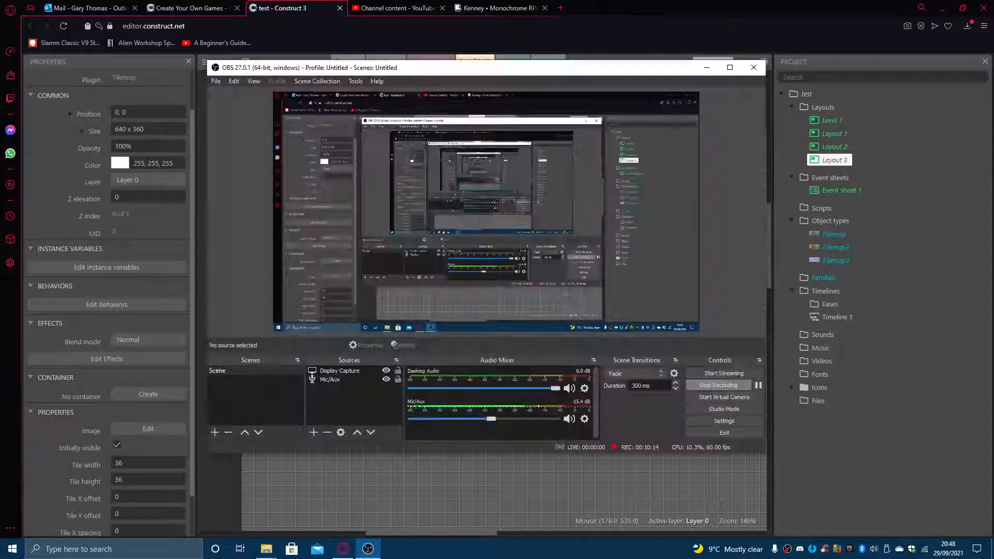